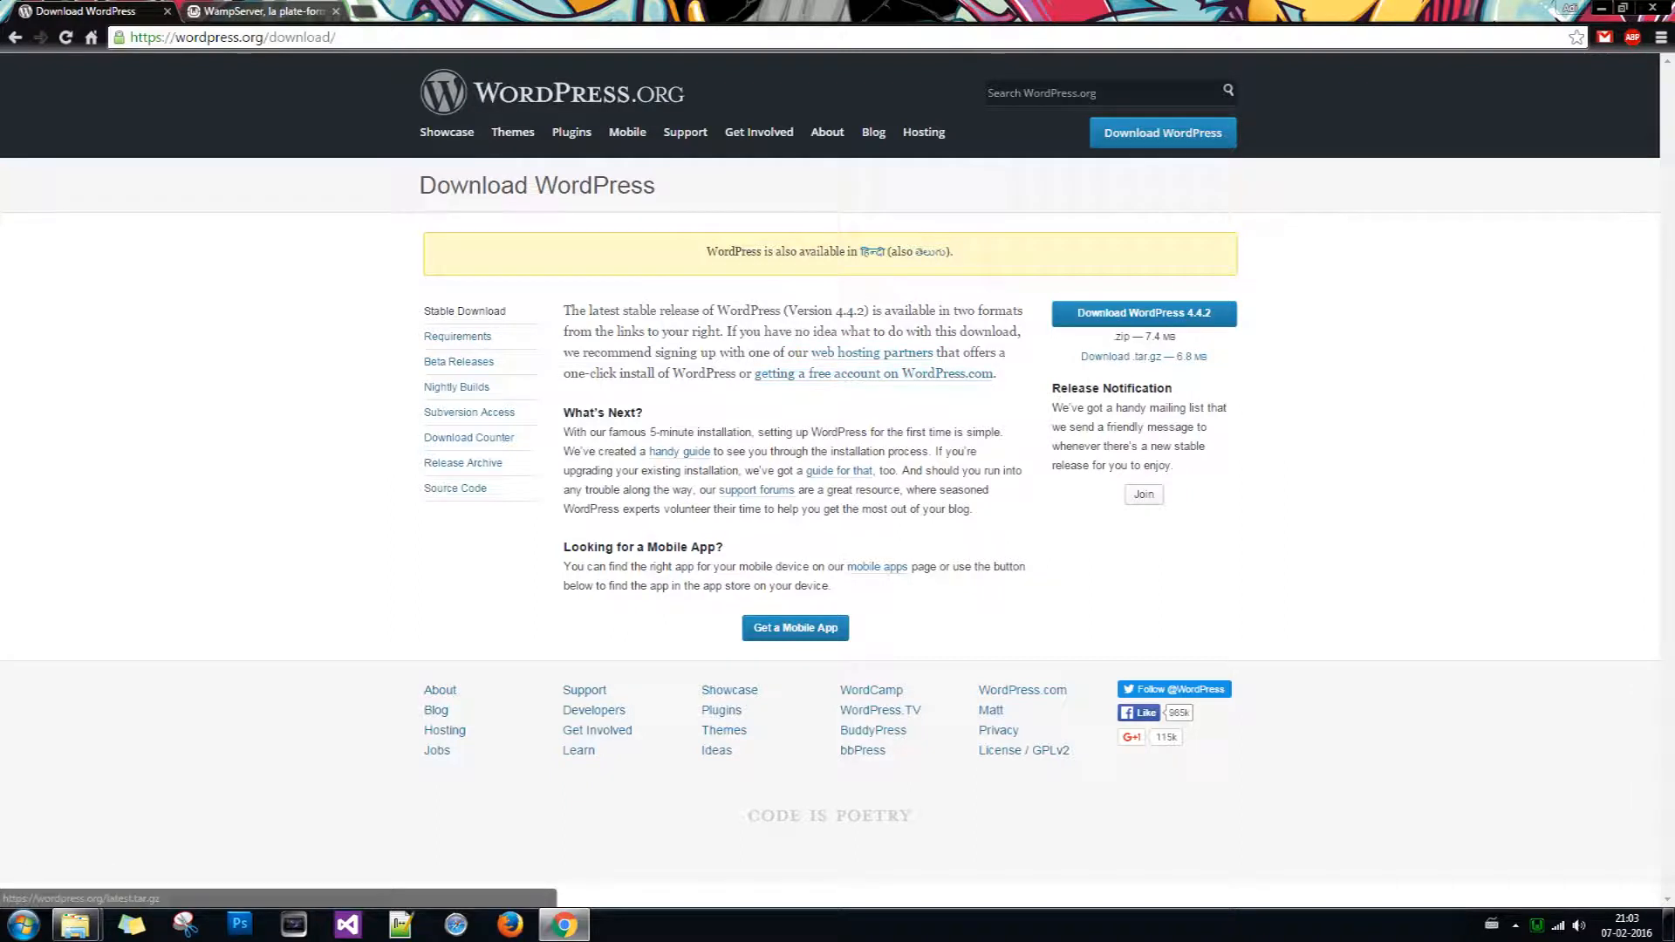
Step: Download the WordPress 4.4.2 zip package and bring up the WampServer homepage tab
left_click(1185, 321)
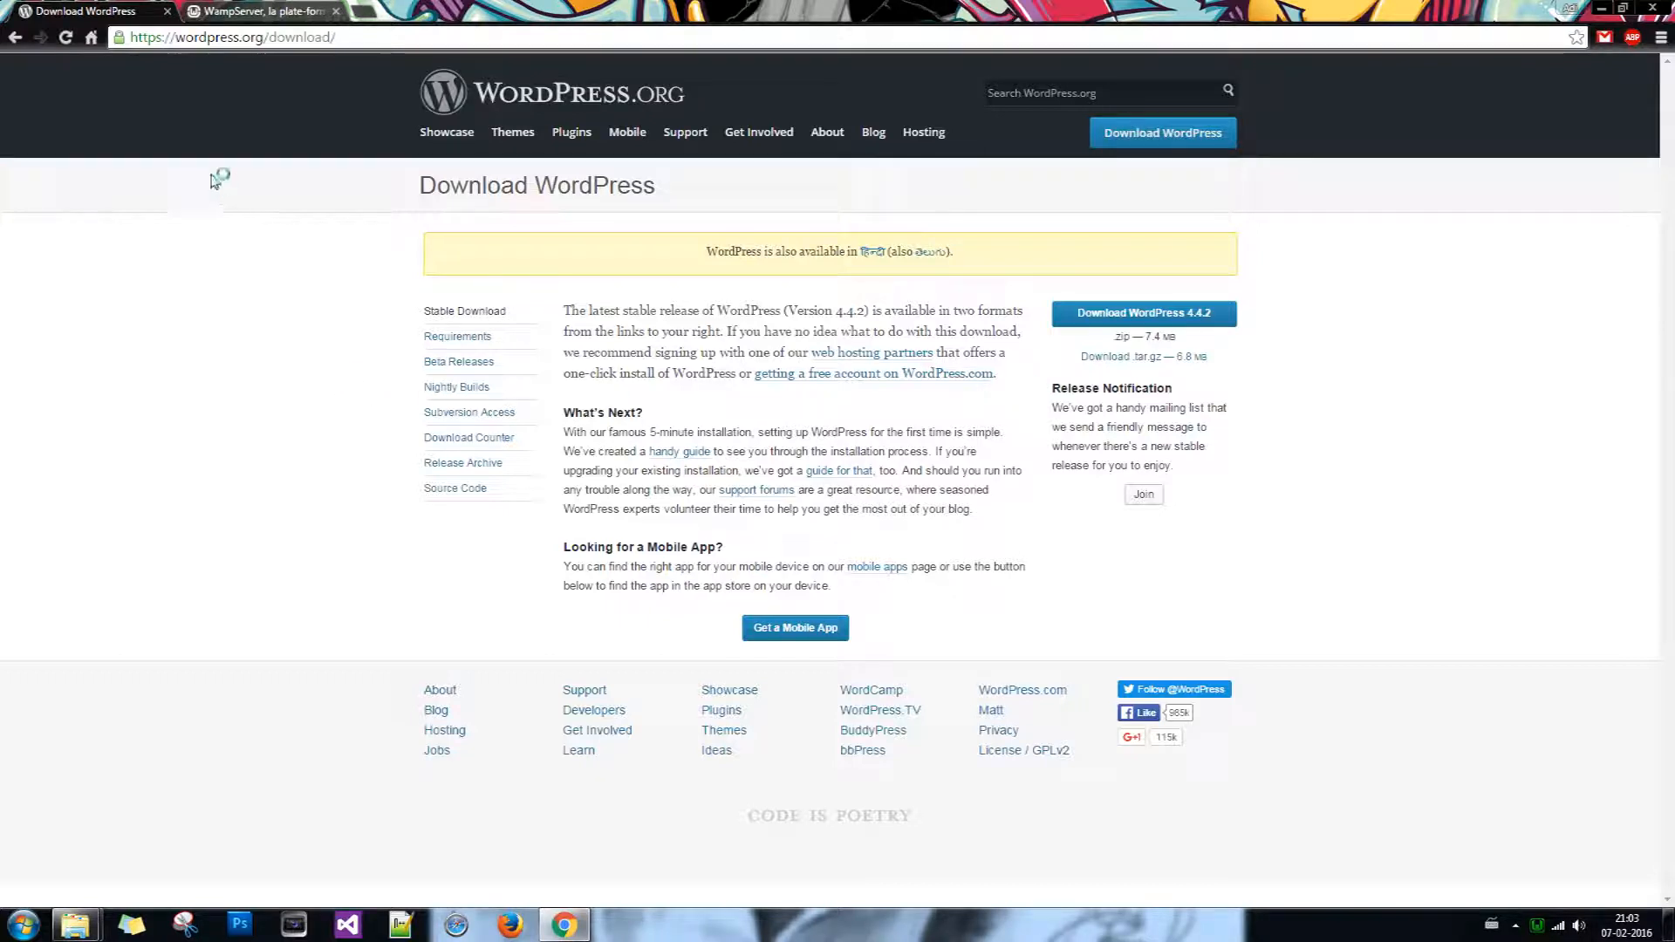
left_click(253, 11)
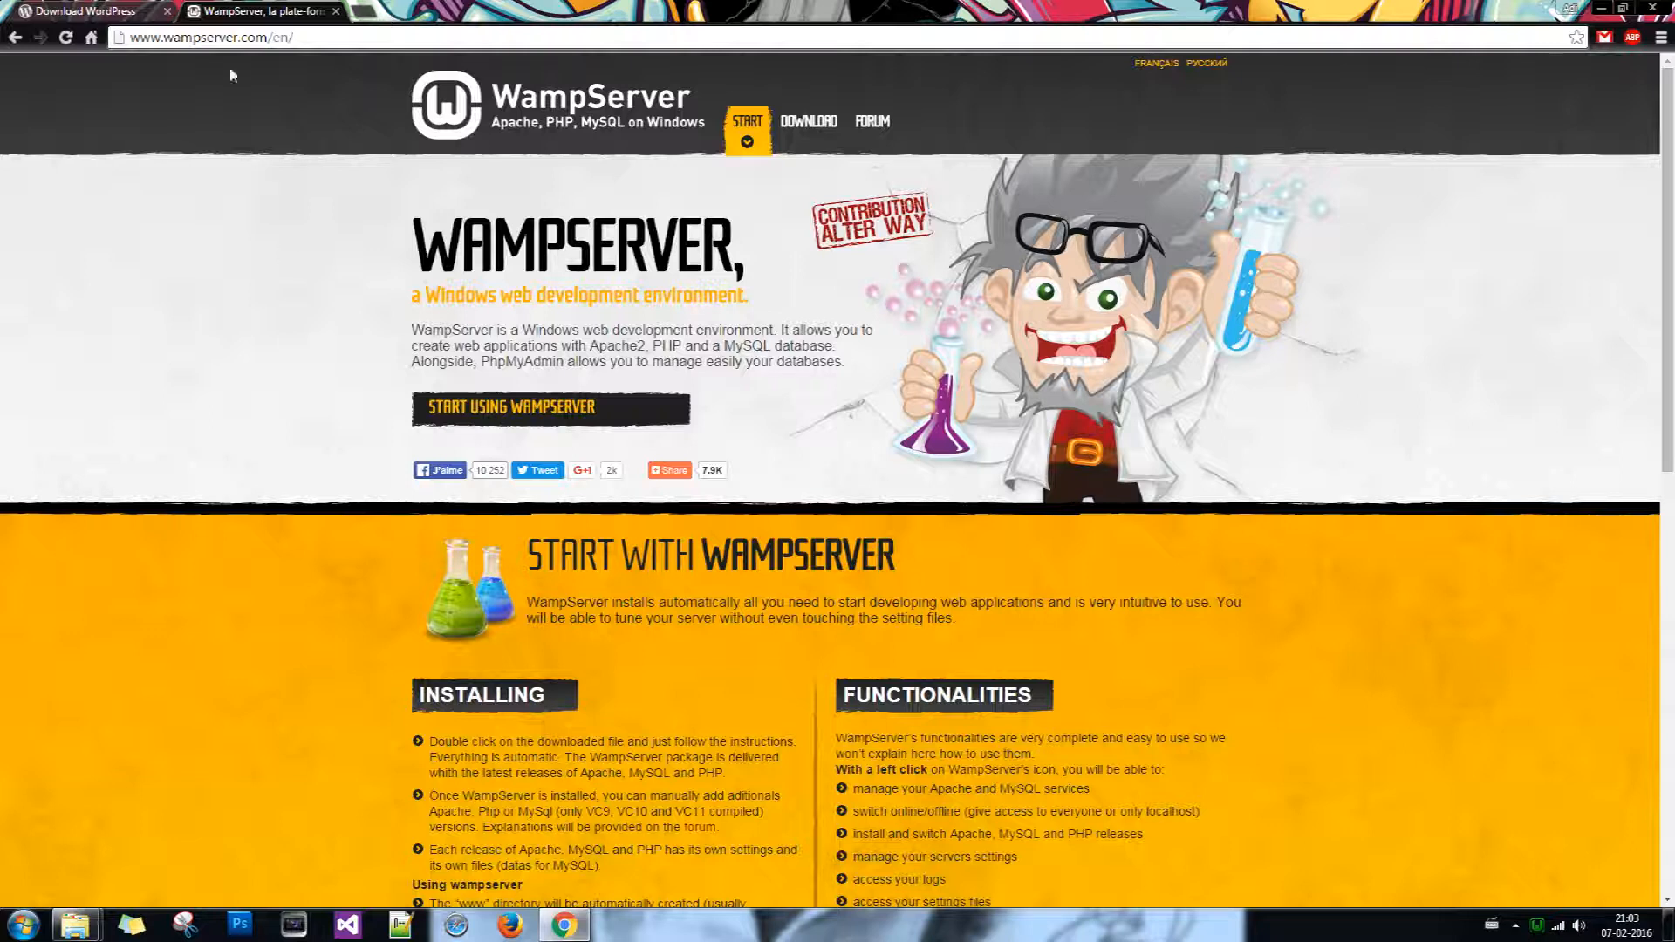
Step: Revisit the WordPress download tab, then scroll WampServer's page to the Installing and Downloads sections
left_click(128, 8)
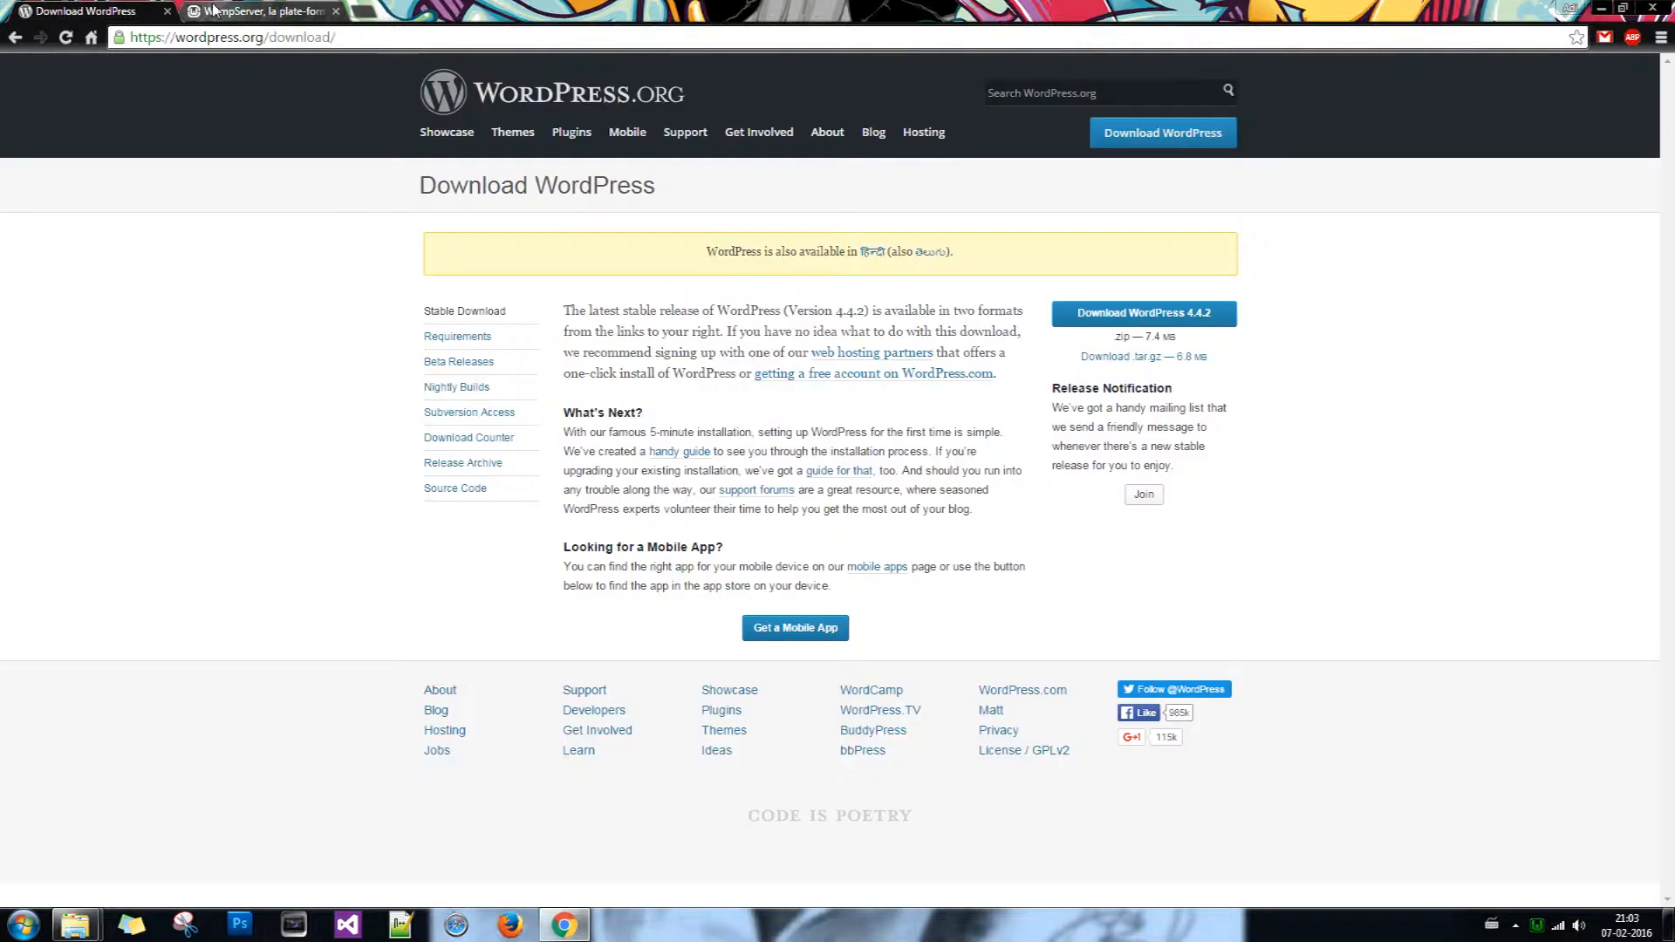
left_click(262, 10)
scroll(311, 553, "down", 5)
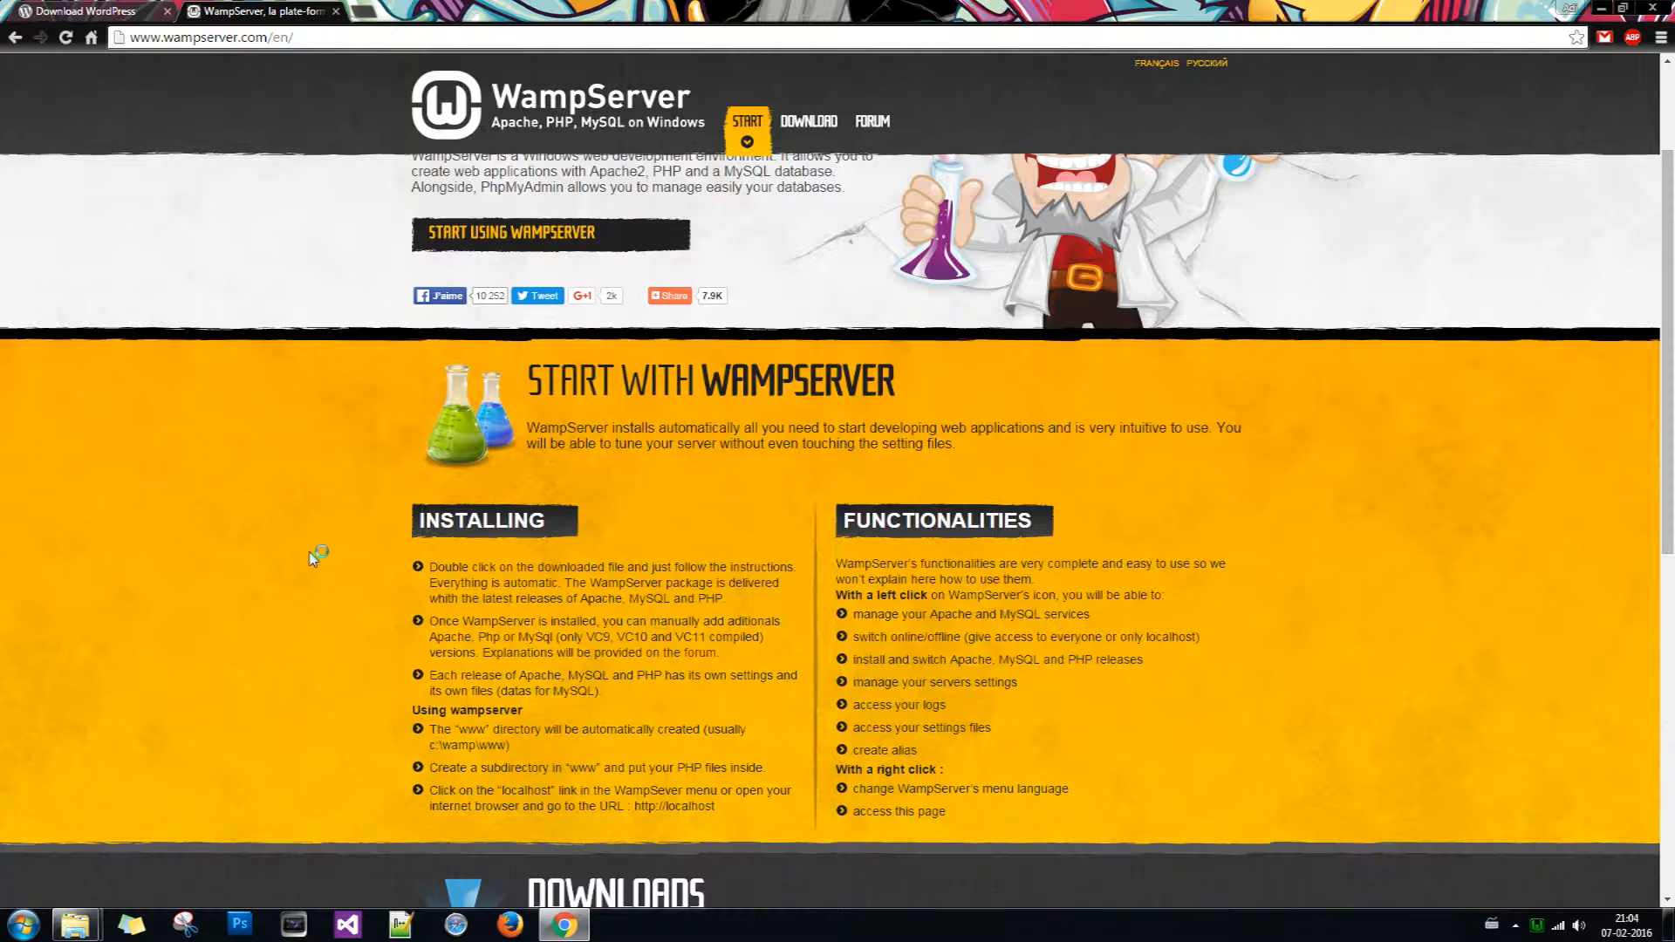
scroll(314, 554, "down", 3)
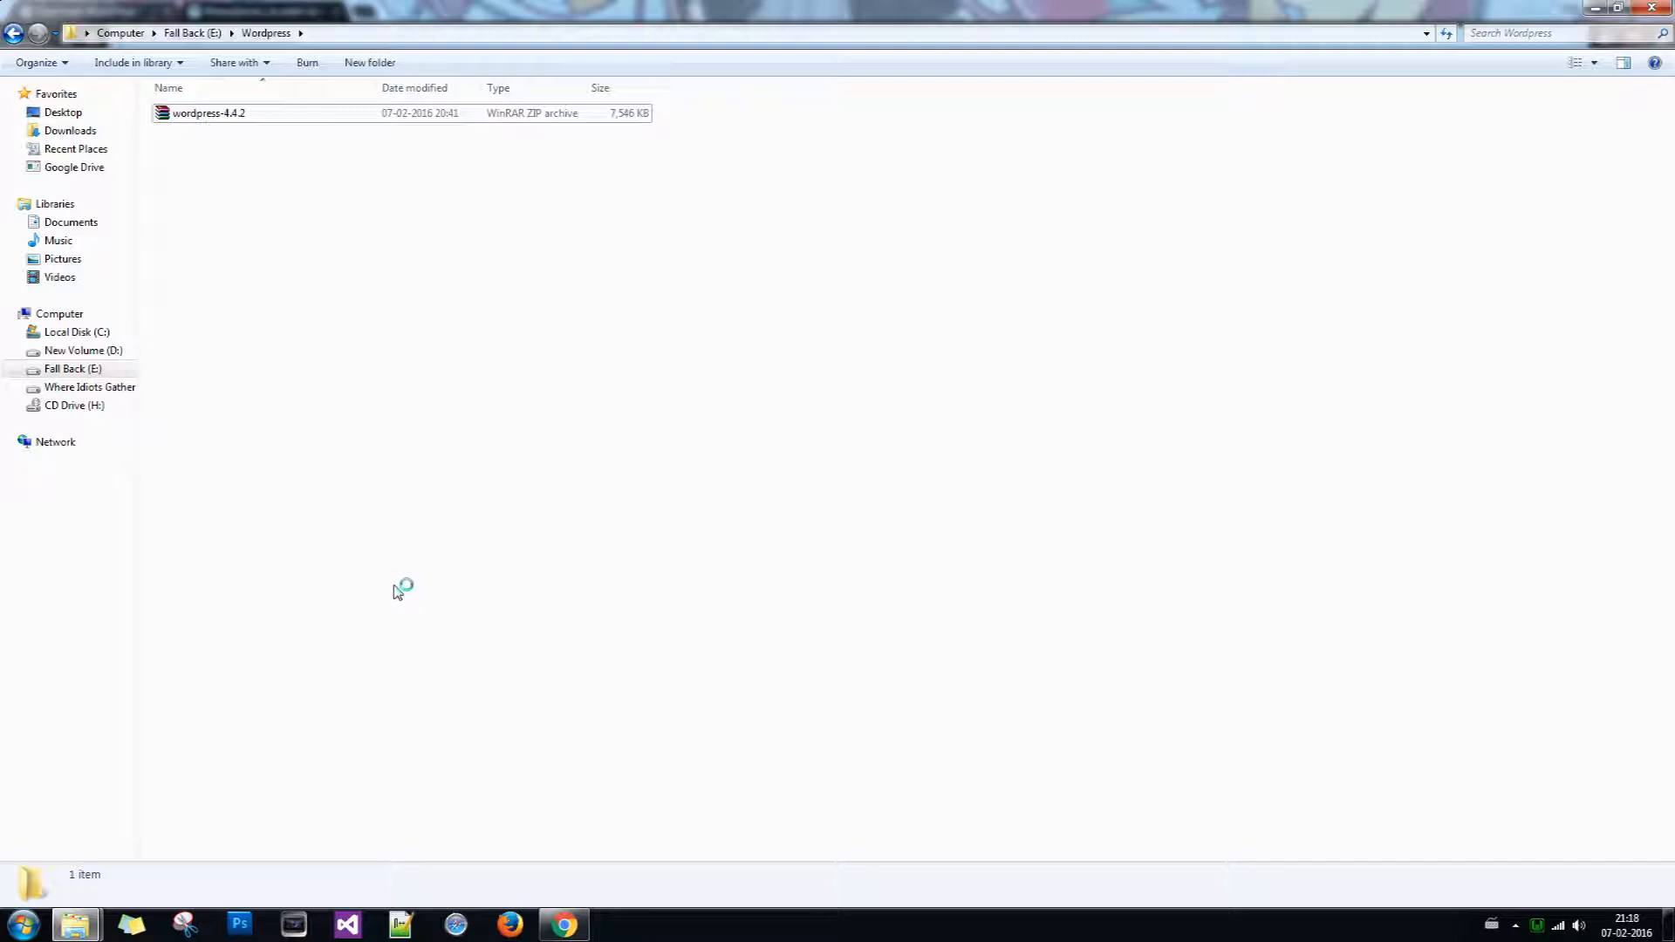
Step: Browse from wamp's www folder up to wamp, then launch phpMyAdmin from the WampServer tray menu
left_click(1537, 927)
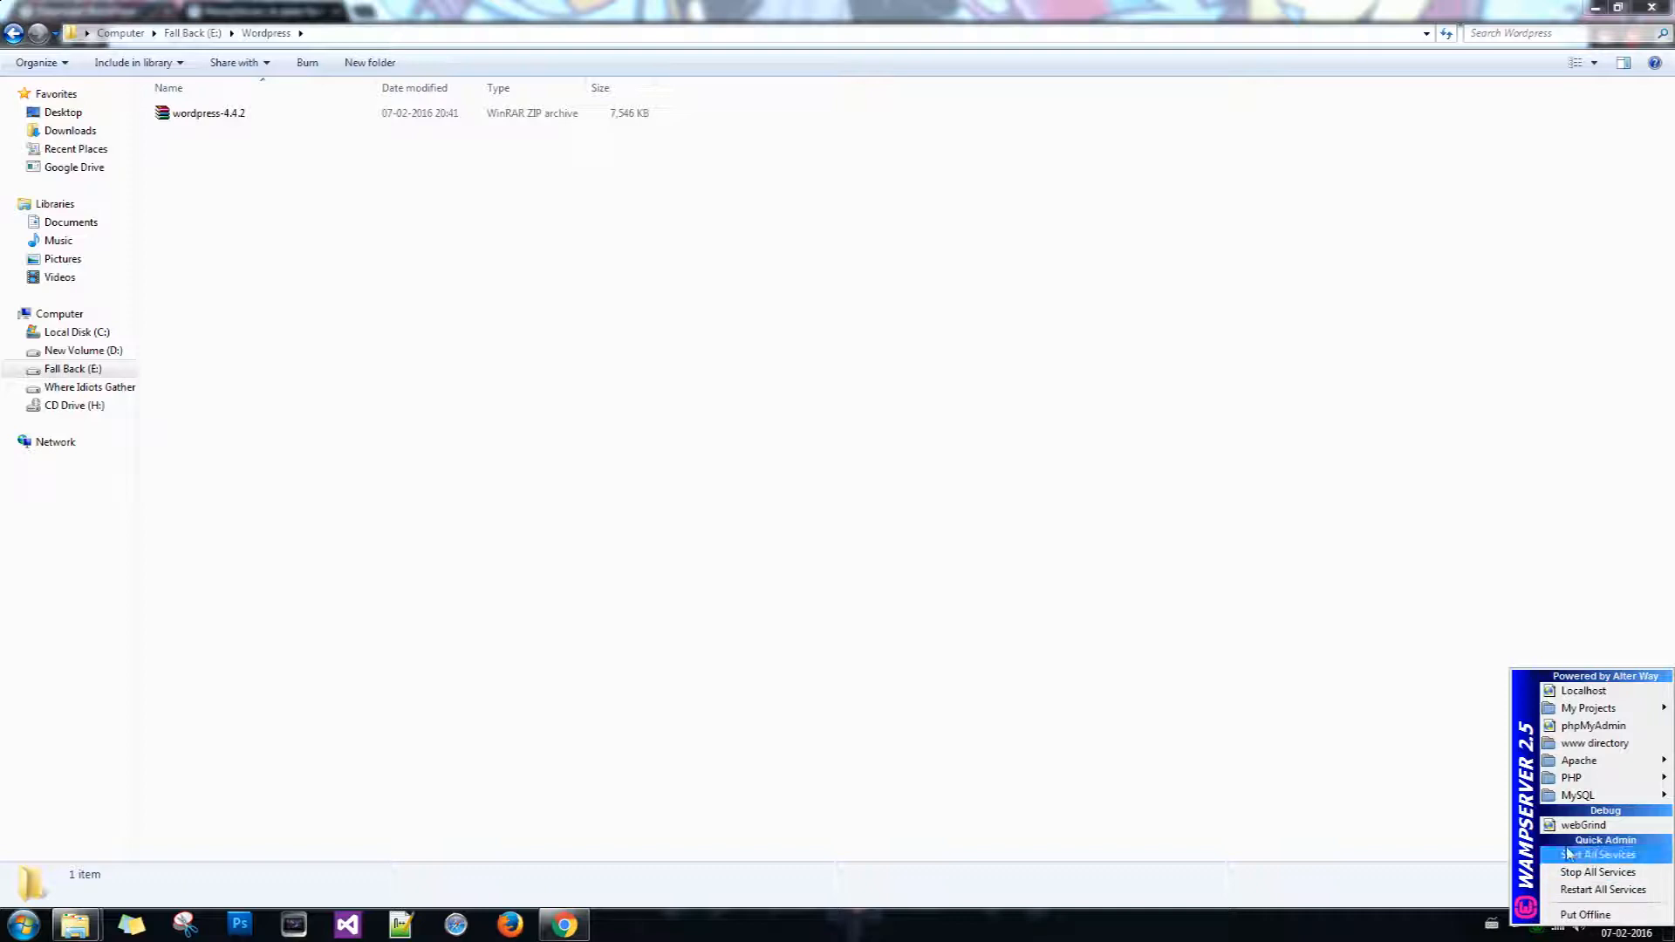
left_click(1021, 570)
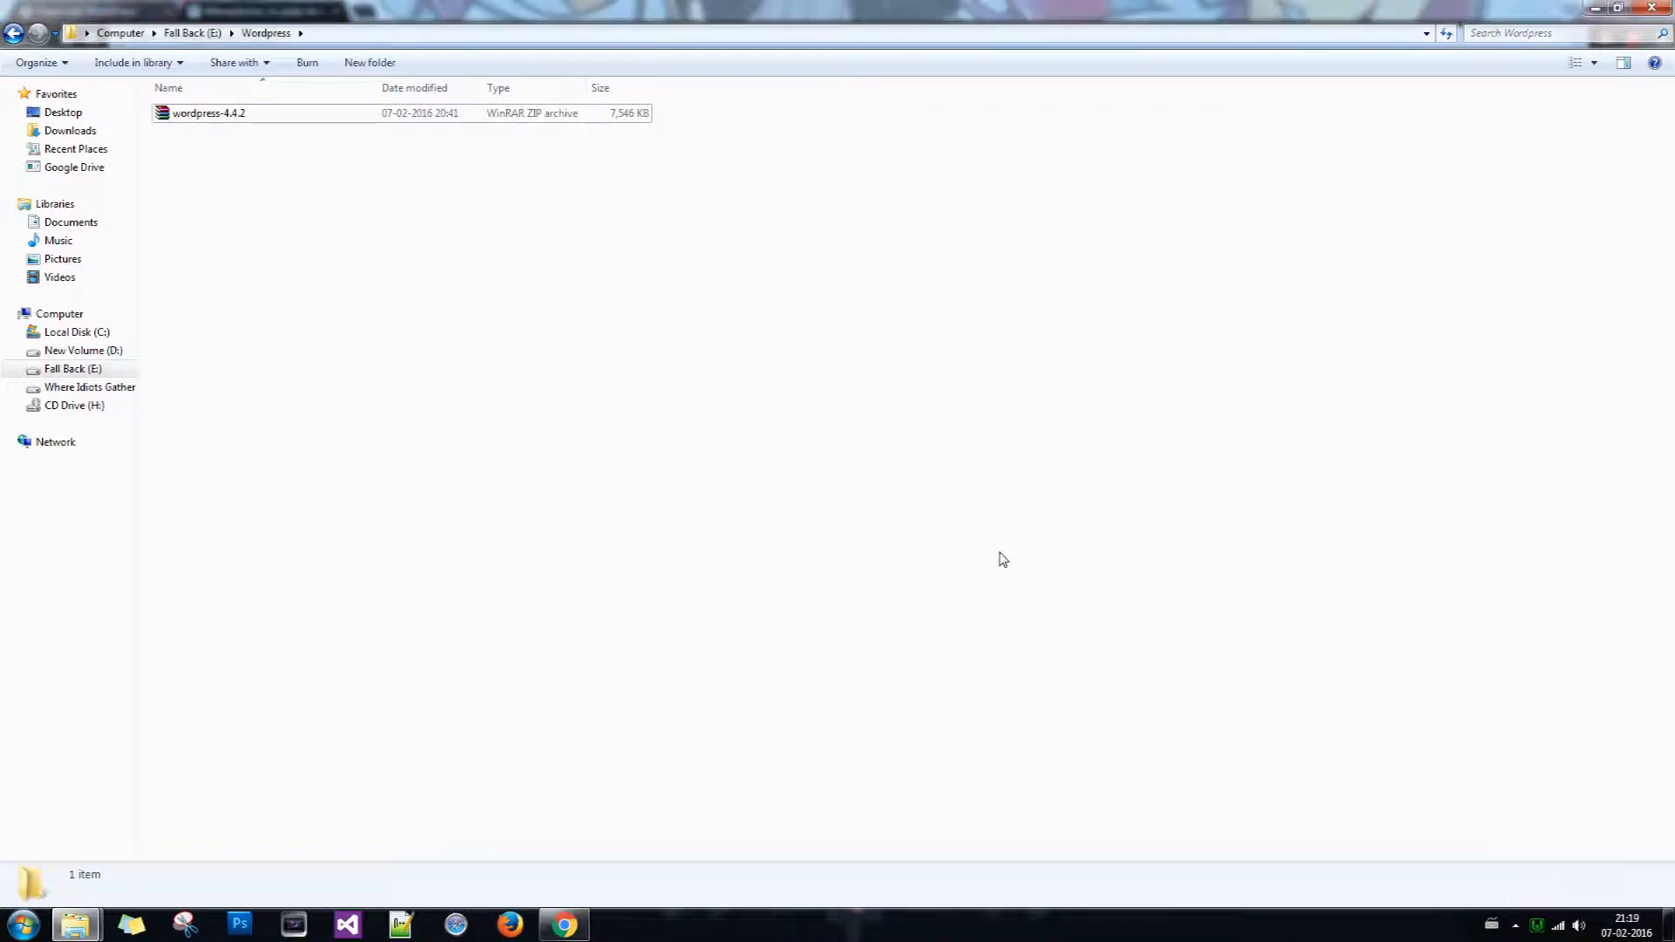
left_click(179, 116)
mouse_move(83, 926)
left_click(257, 855)
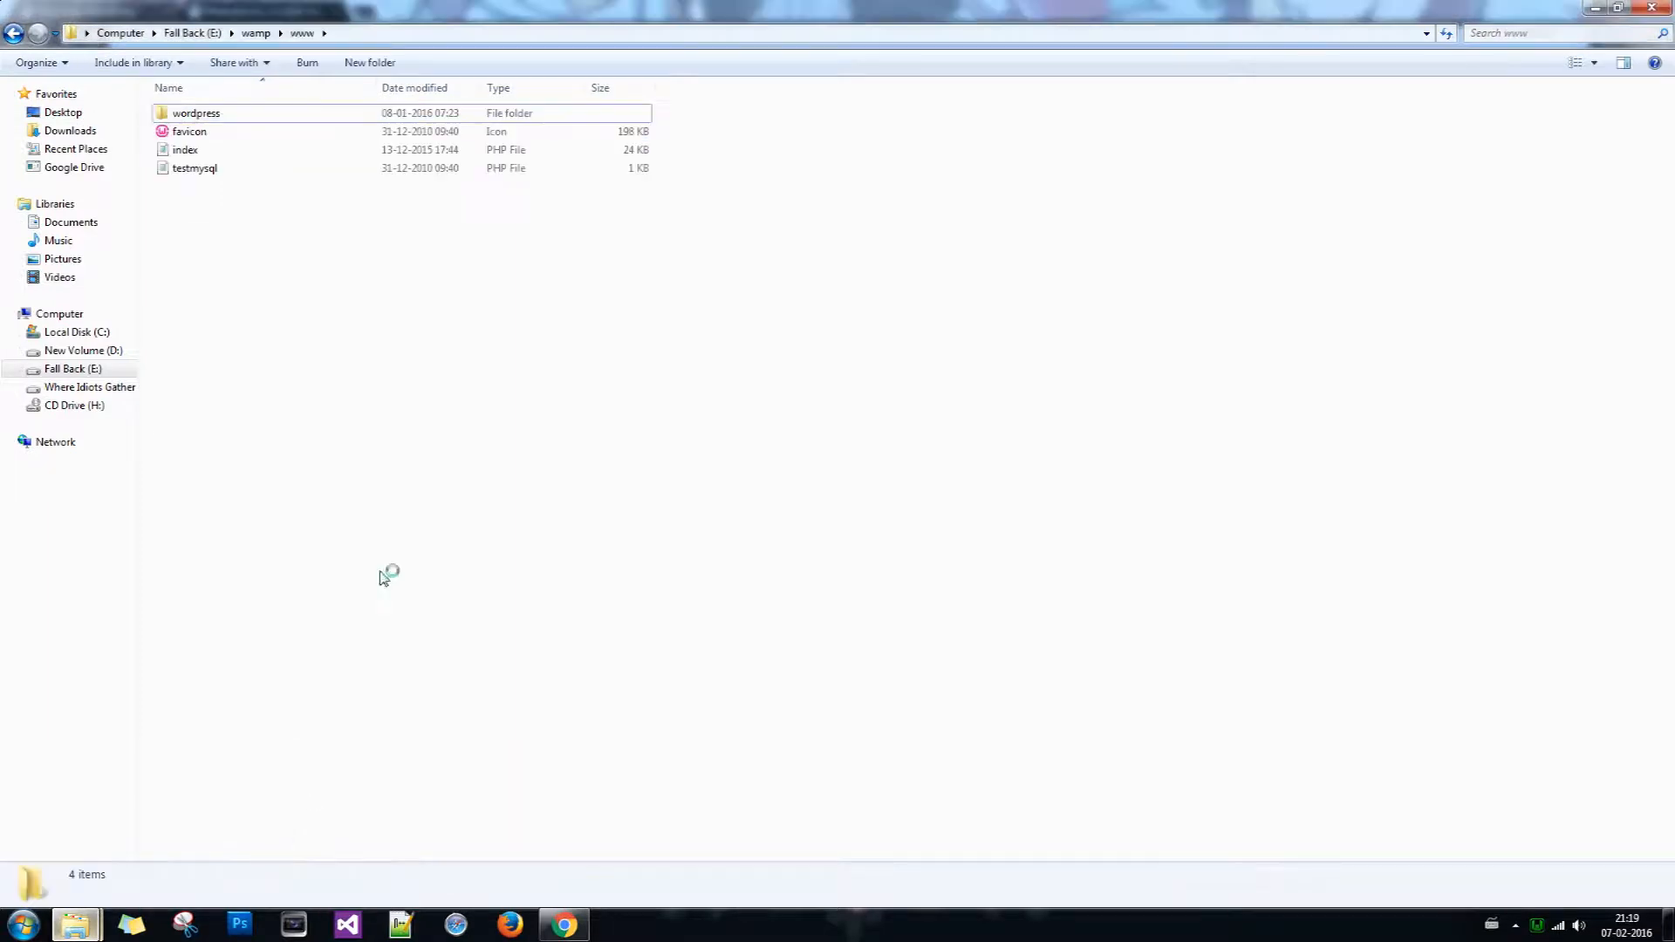
left_click(254, 35)
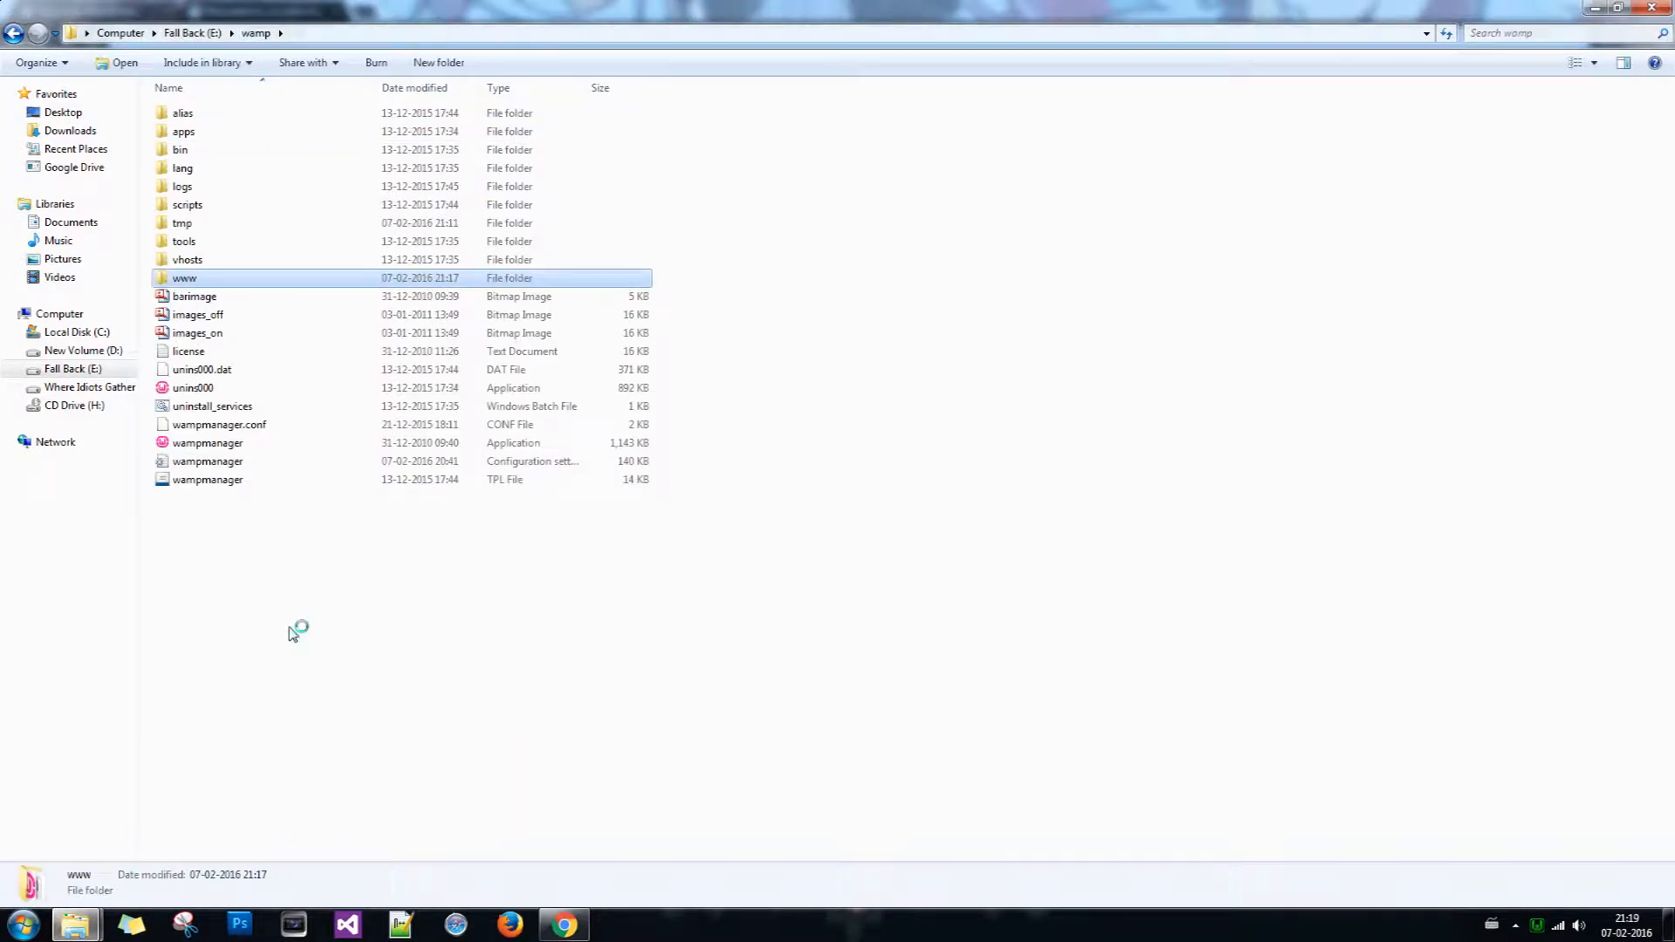
left_click(1539, 926)
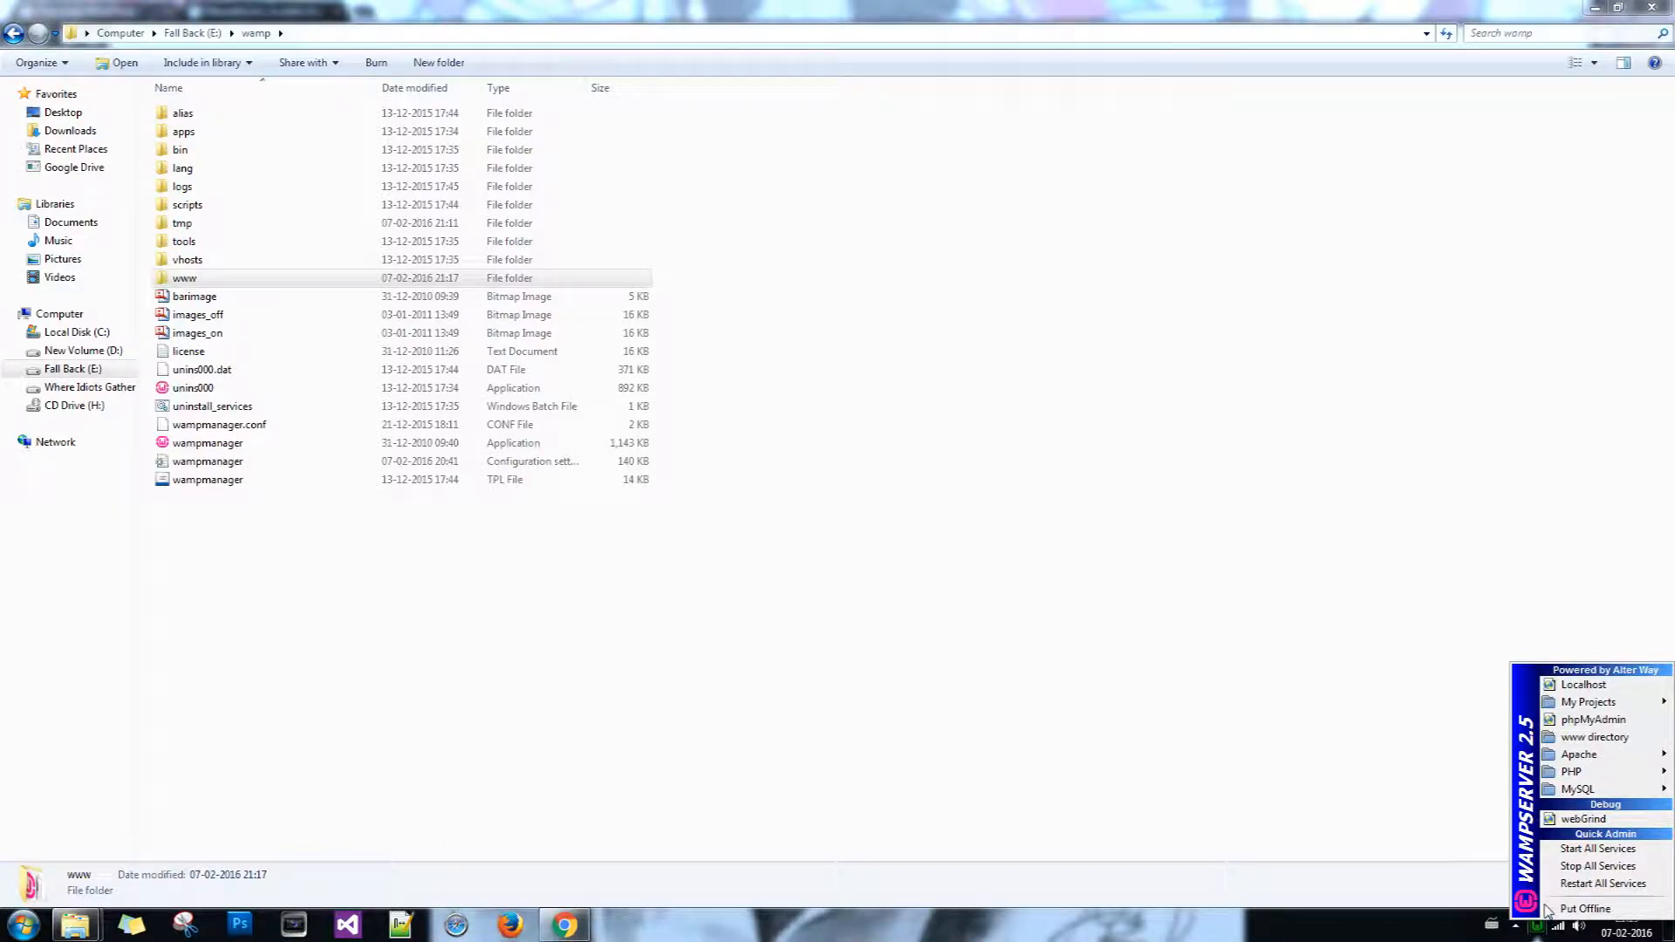
left_click(1593, 720)
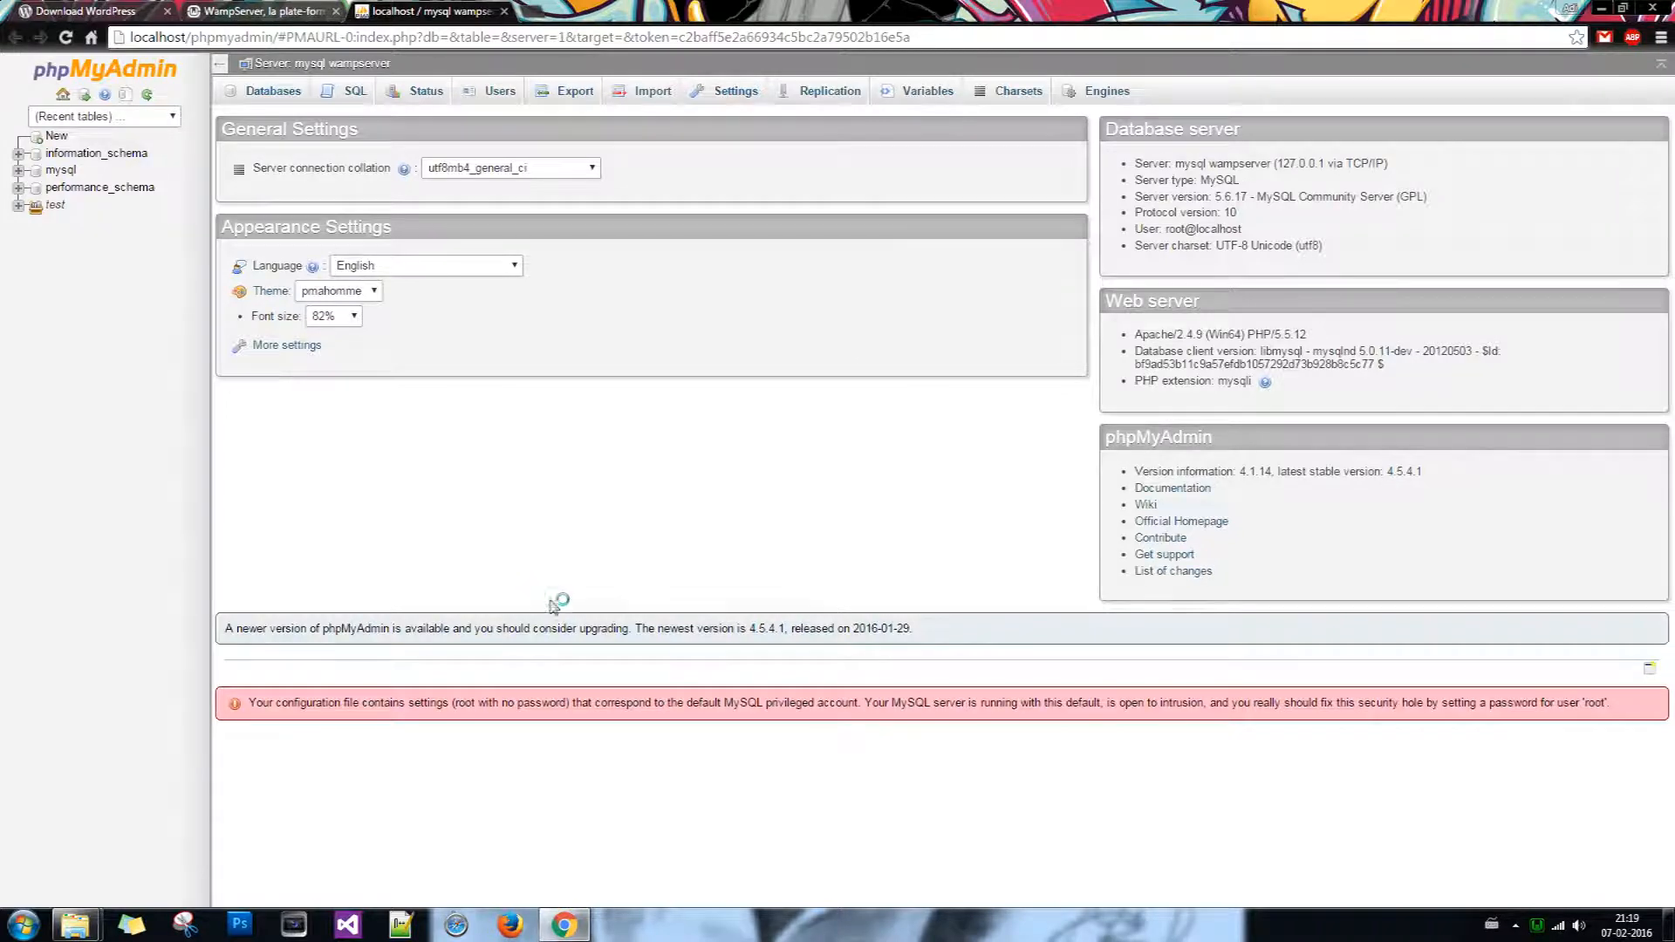
Step: Create a database named random_db under the Databases tab and reload the database list
left_click(276, 98)
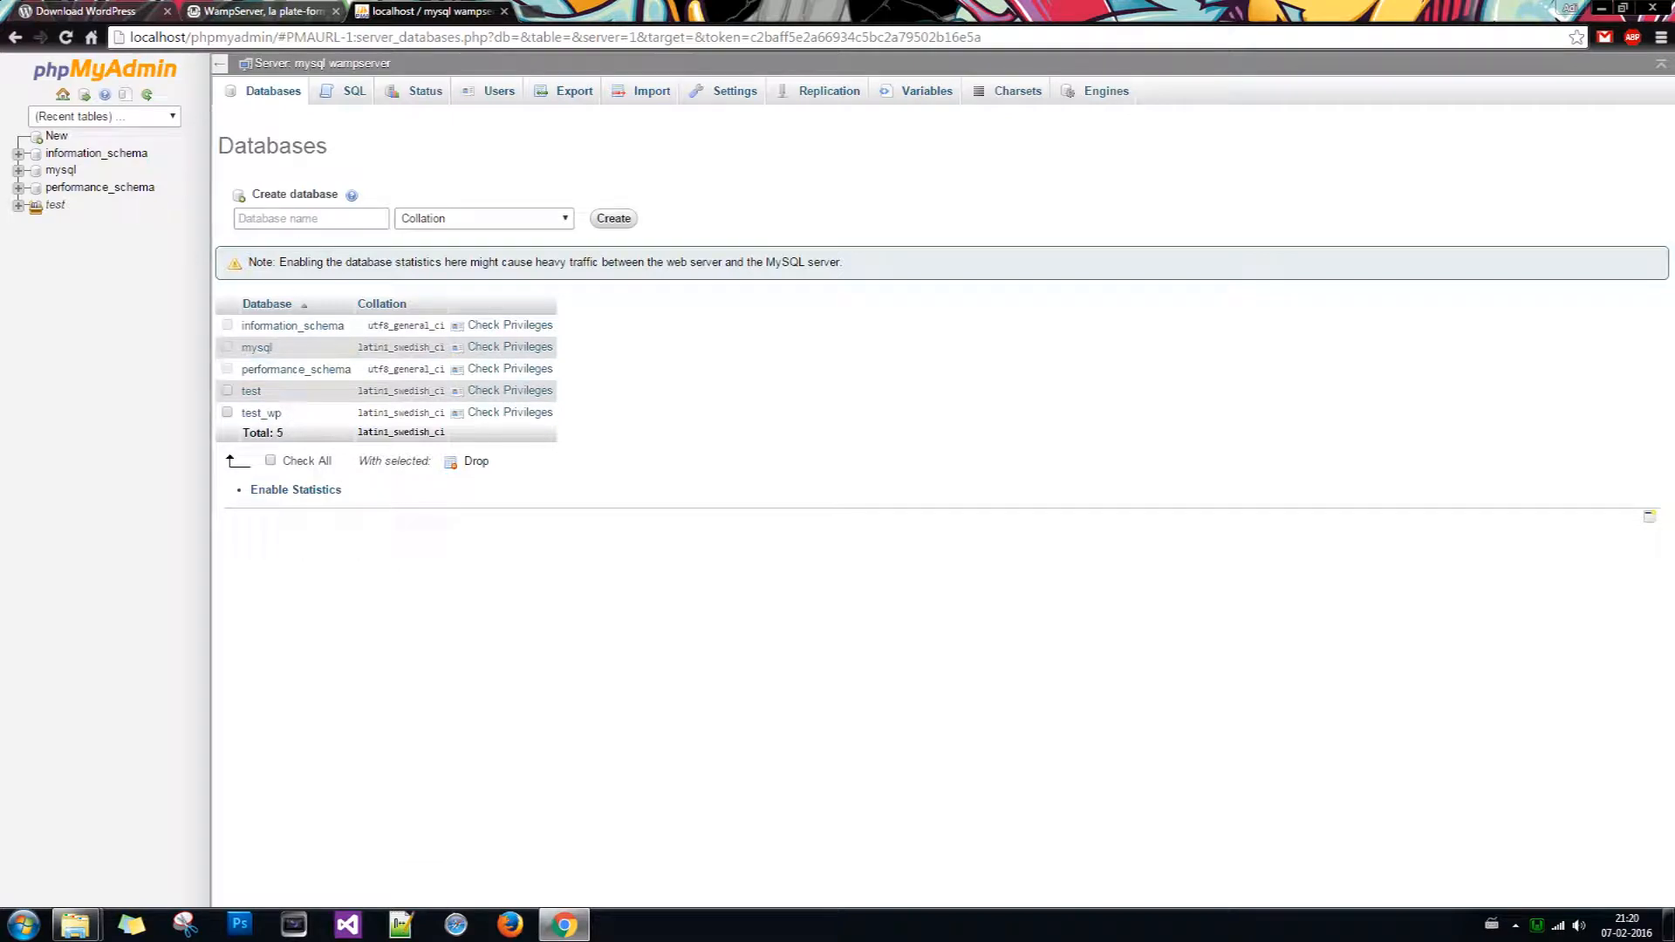
left_click(335, 219)
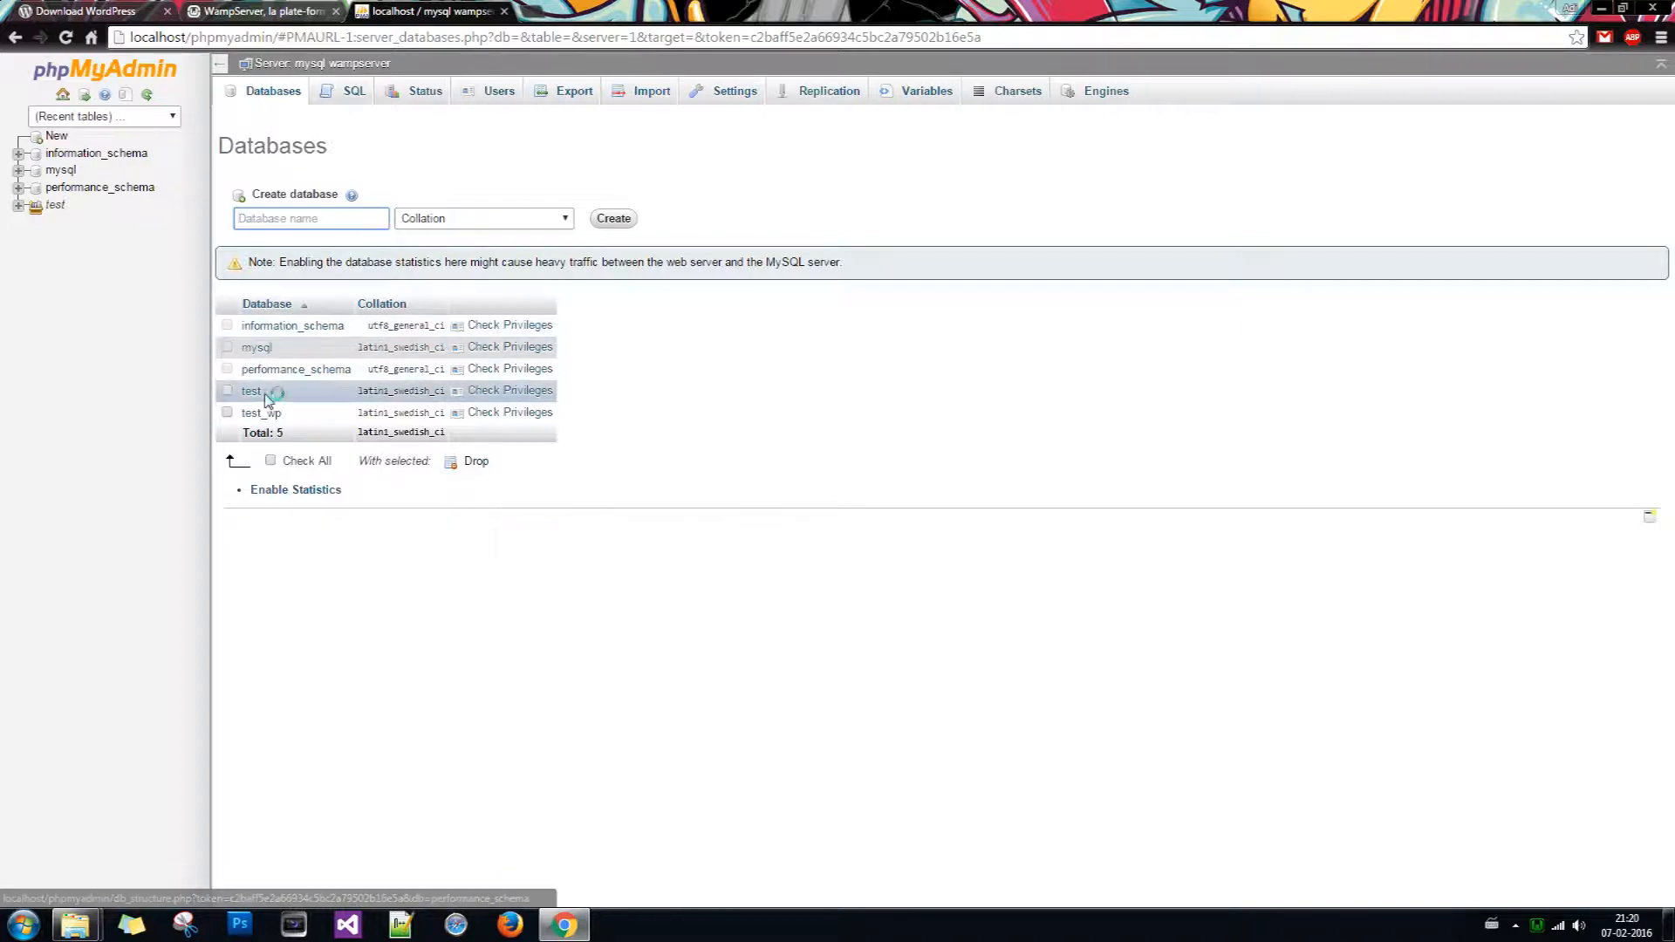
left_click(336, 219)
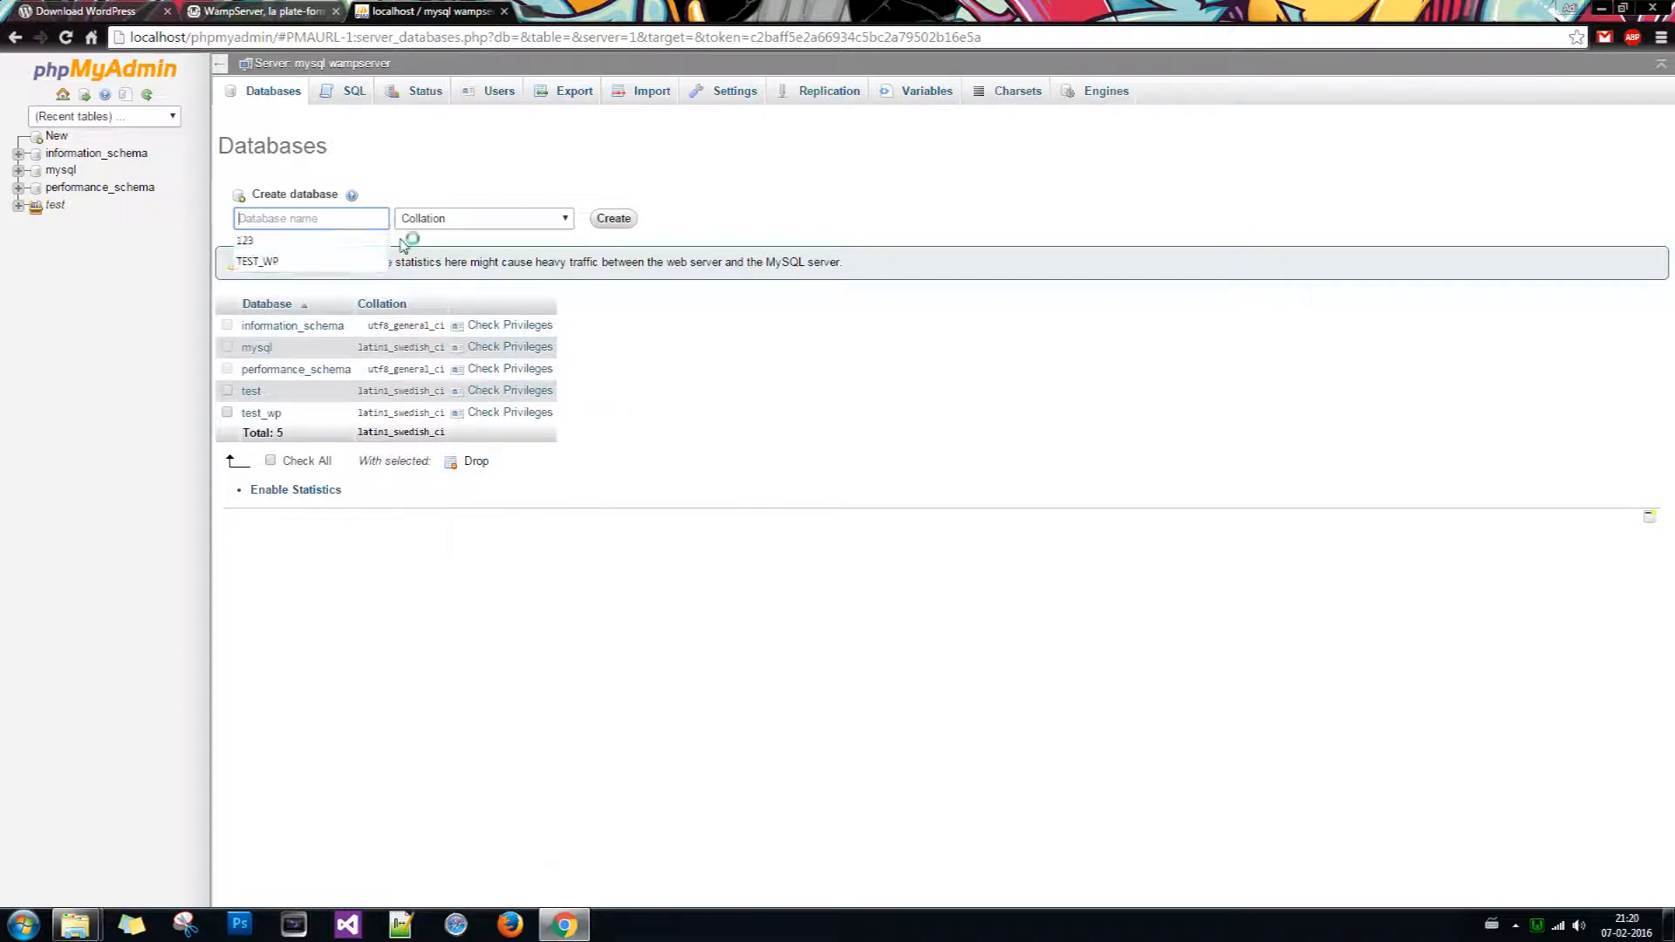
left_click(430, 188)
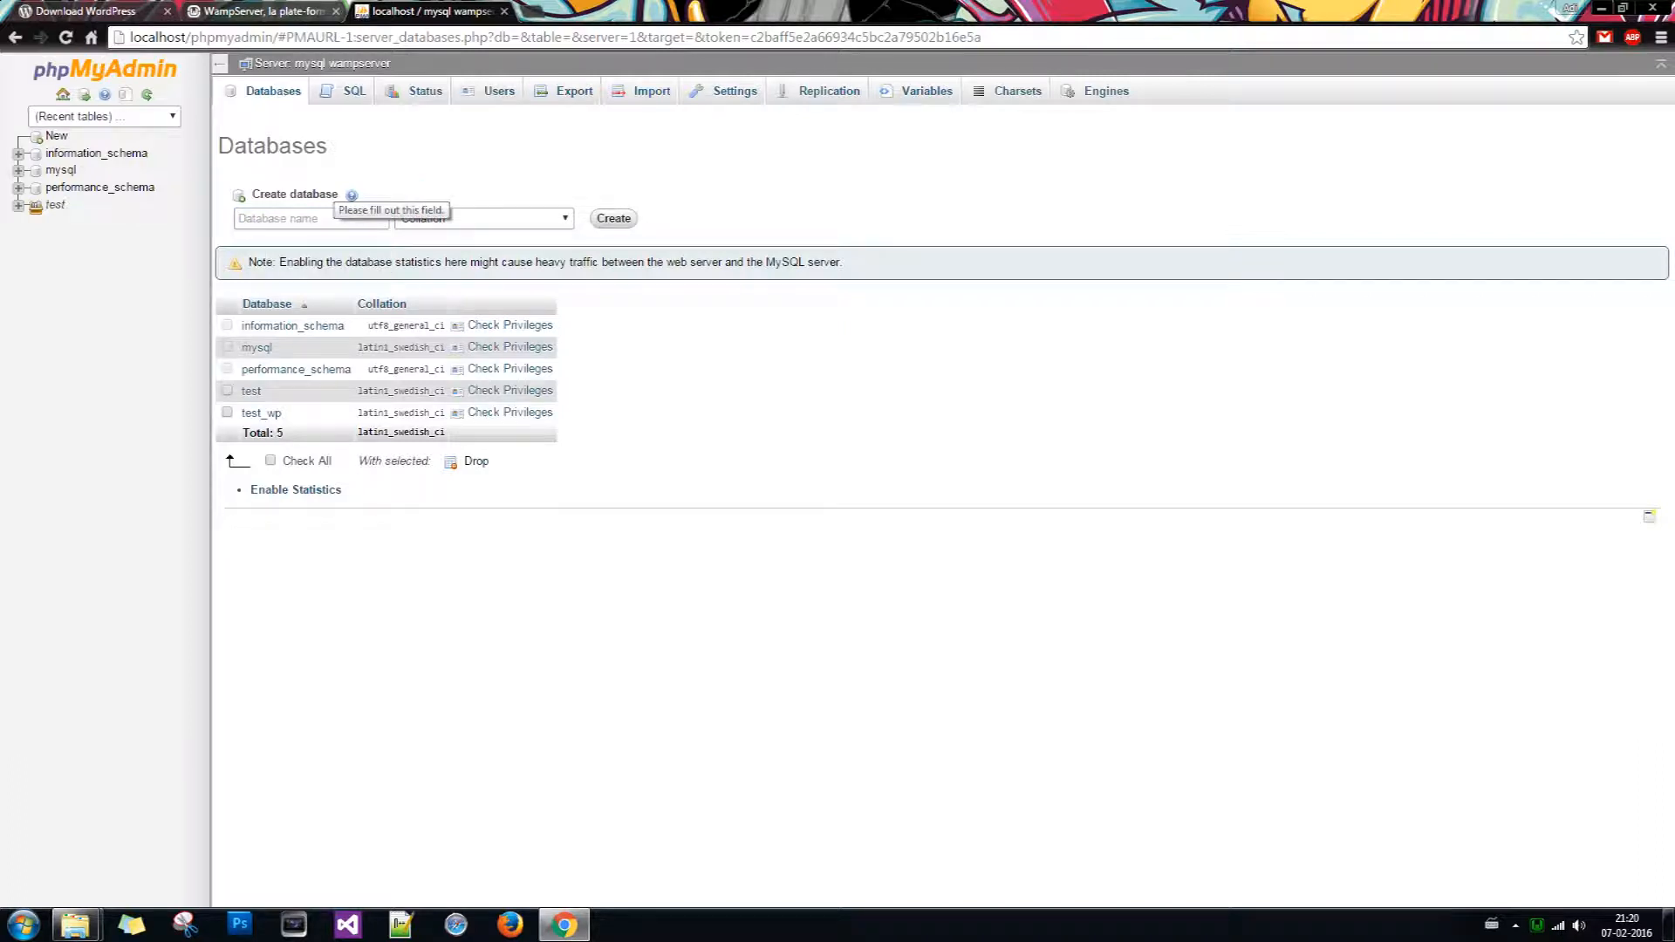
left_click(334, 219)
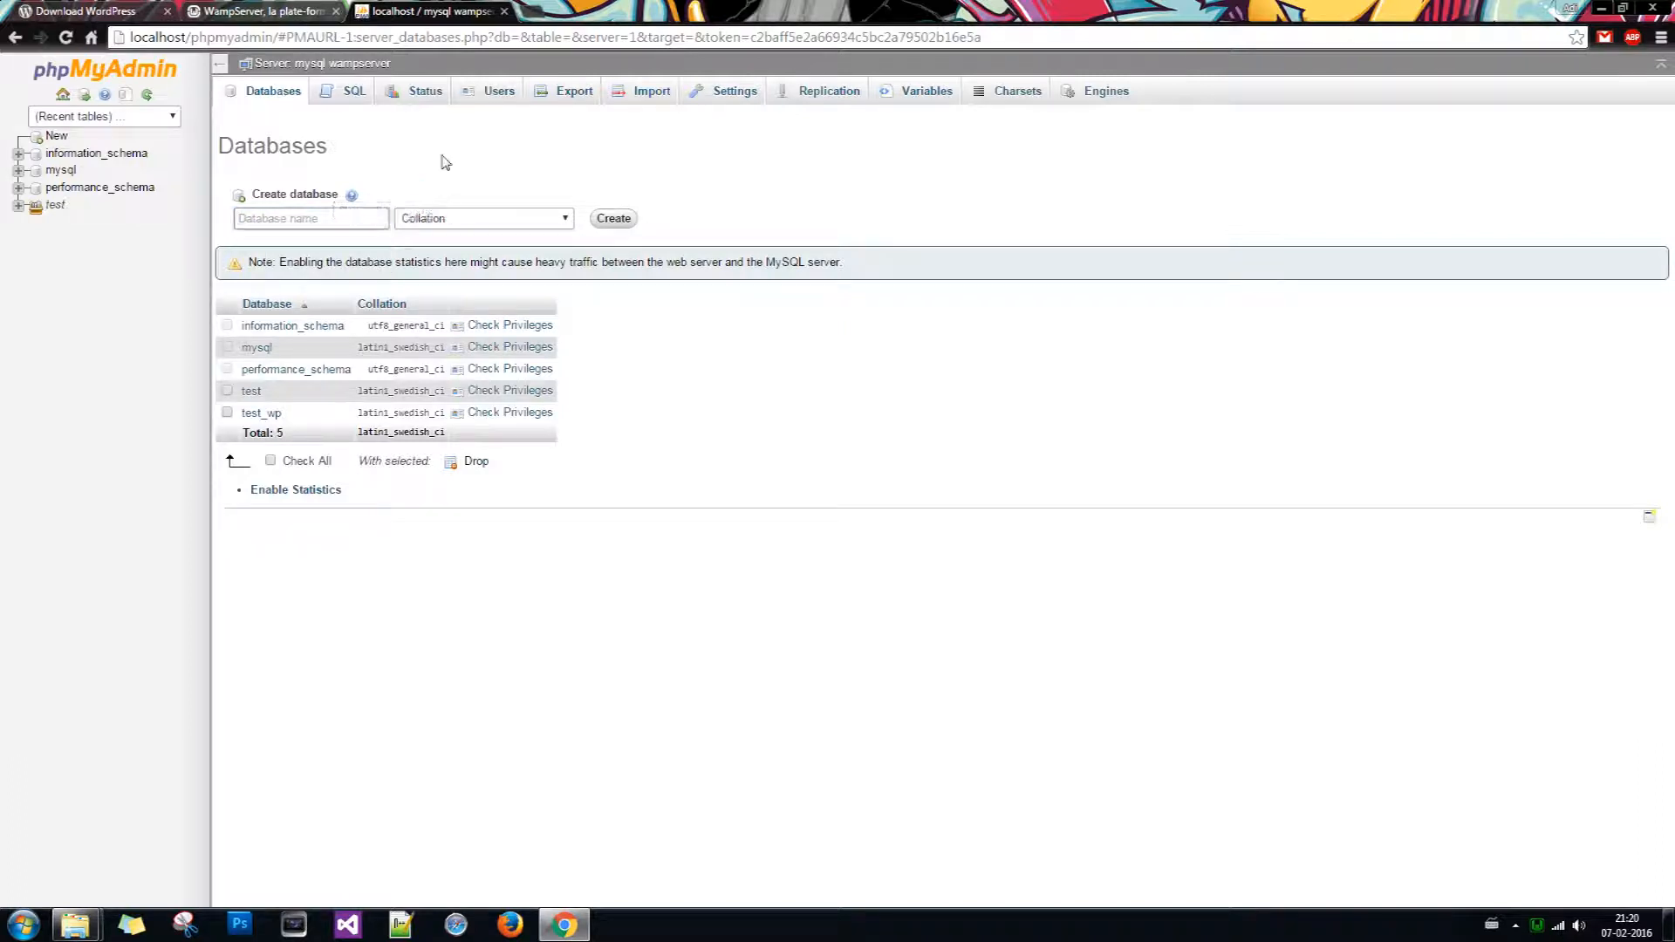
type("random_db")
left_click(614, 218)
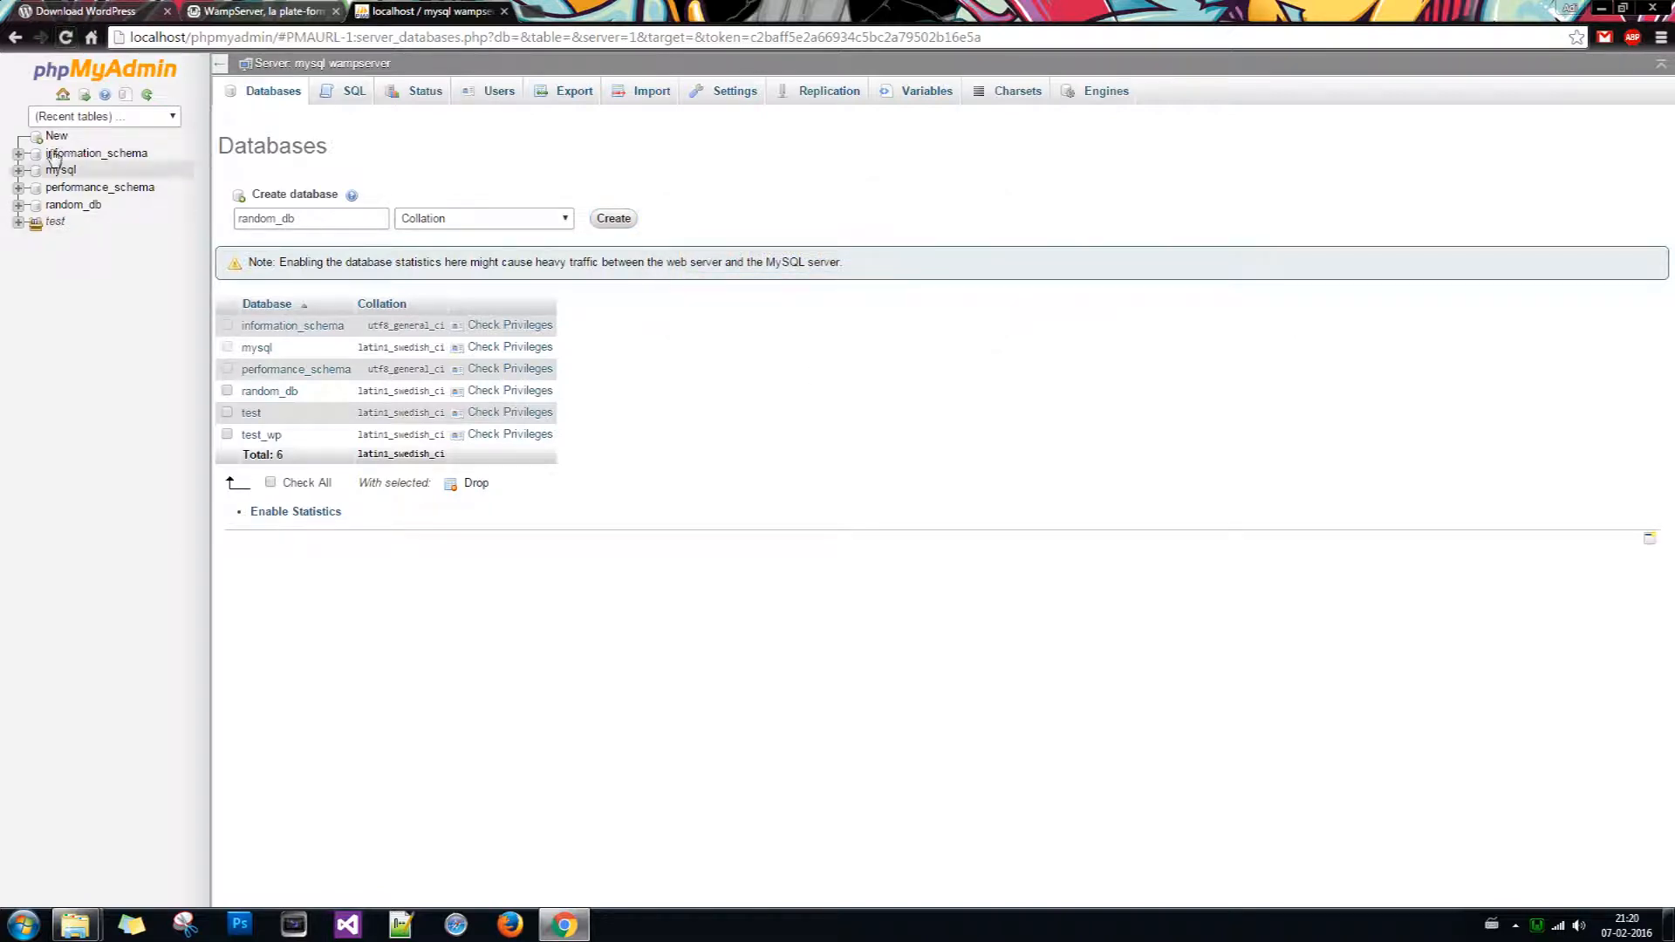
left_click(65, 37)
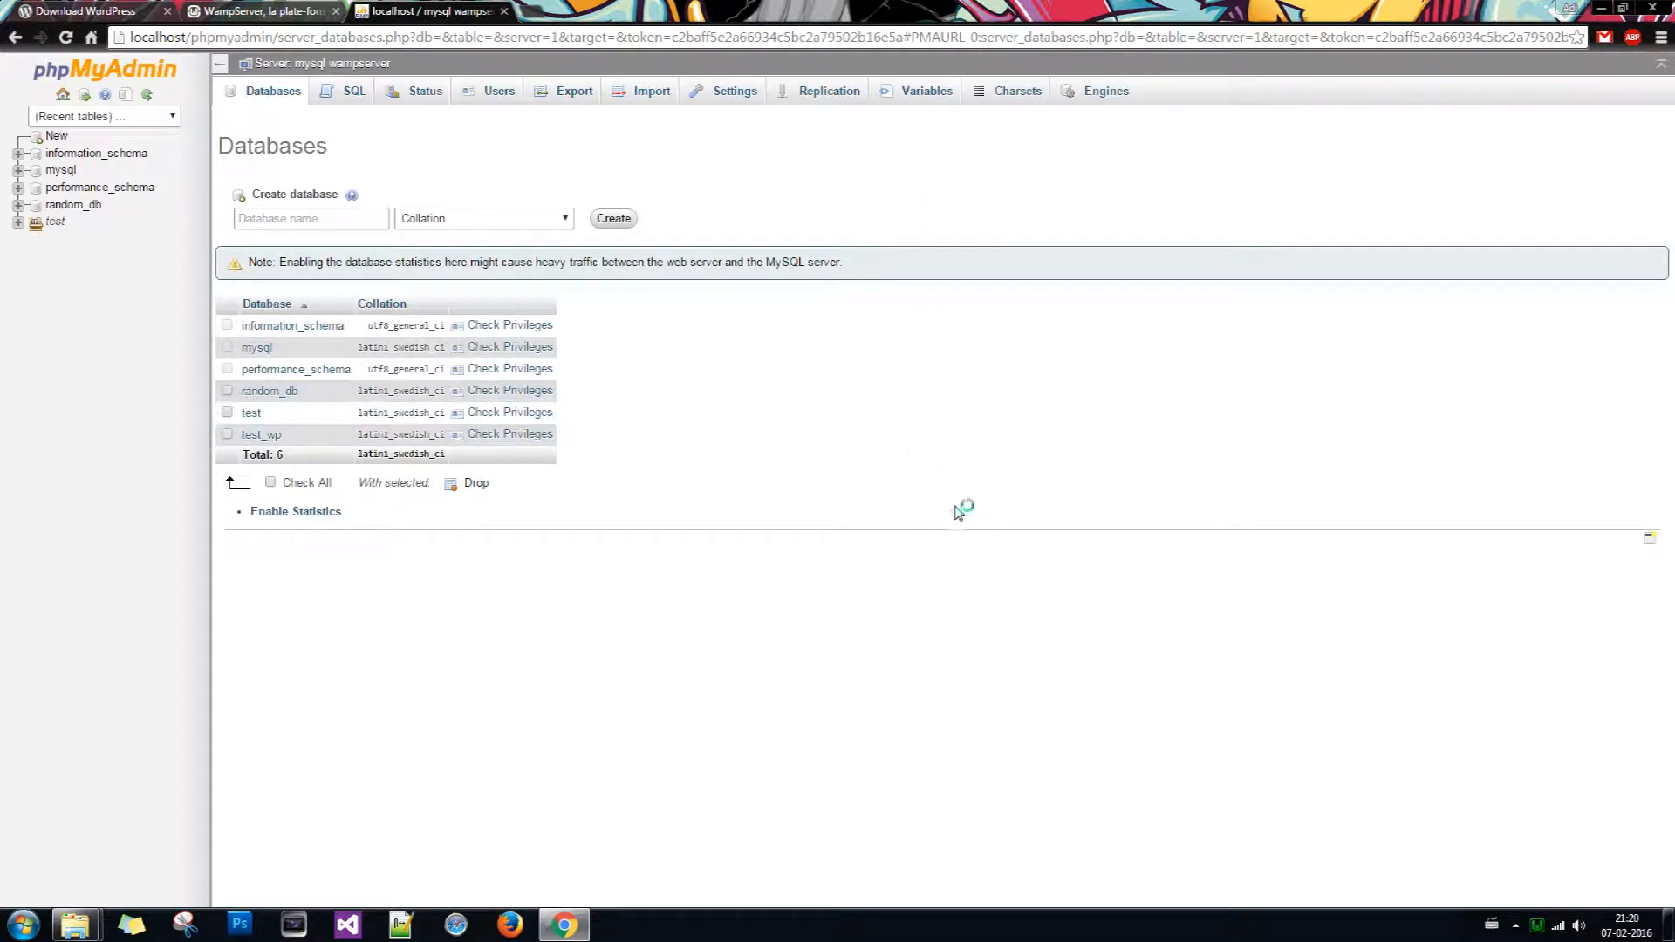
Step: Close phpMyAdmin and extract the wordpress-4.4.2 archive into the Wordpress folder
left_click(504, 11)
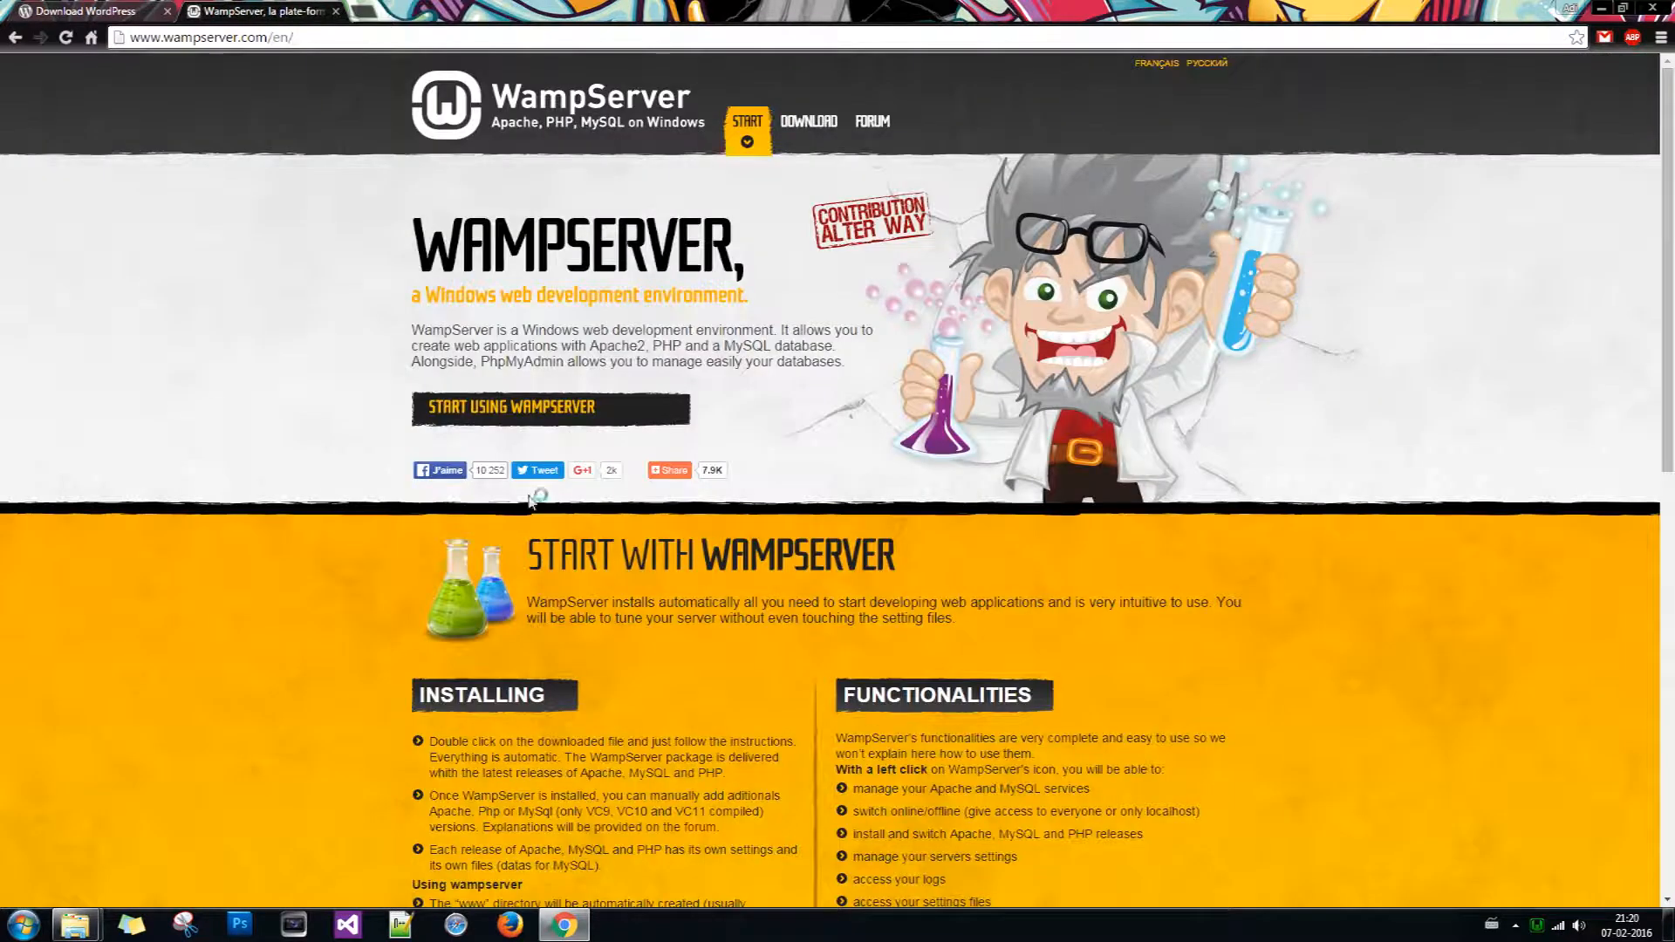
mouse_move(70, 927)
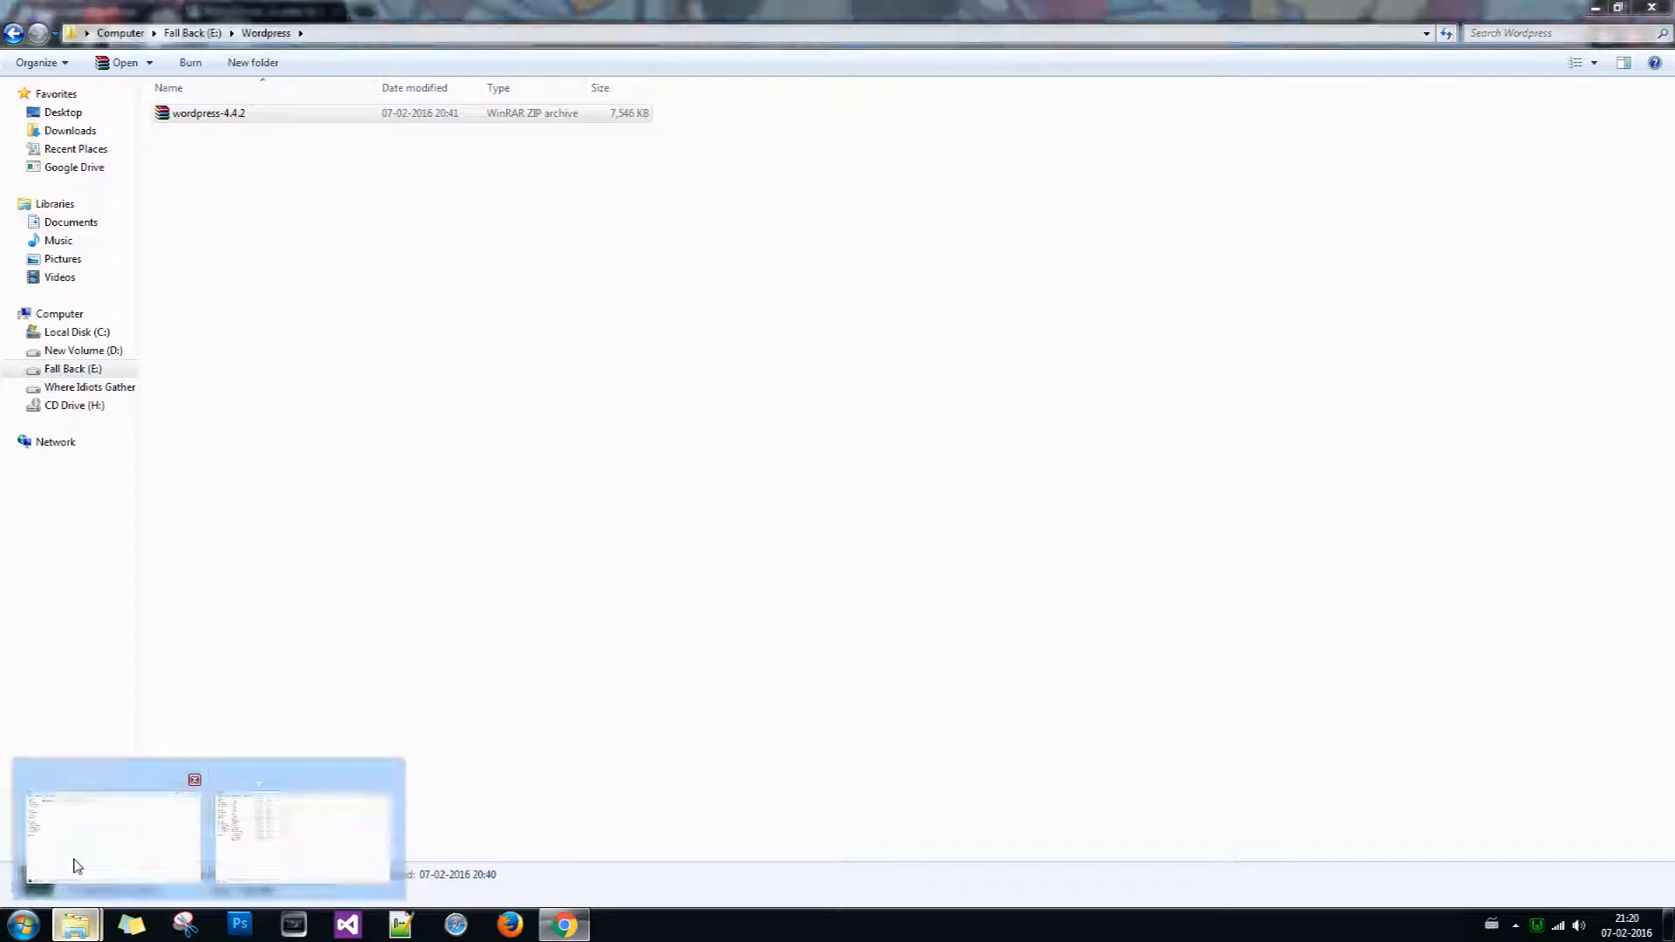
left_click(70, 862)
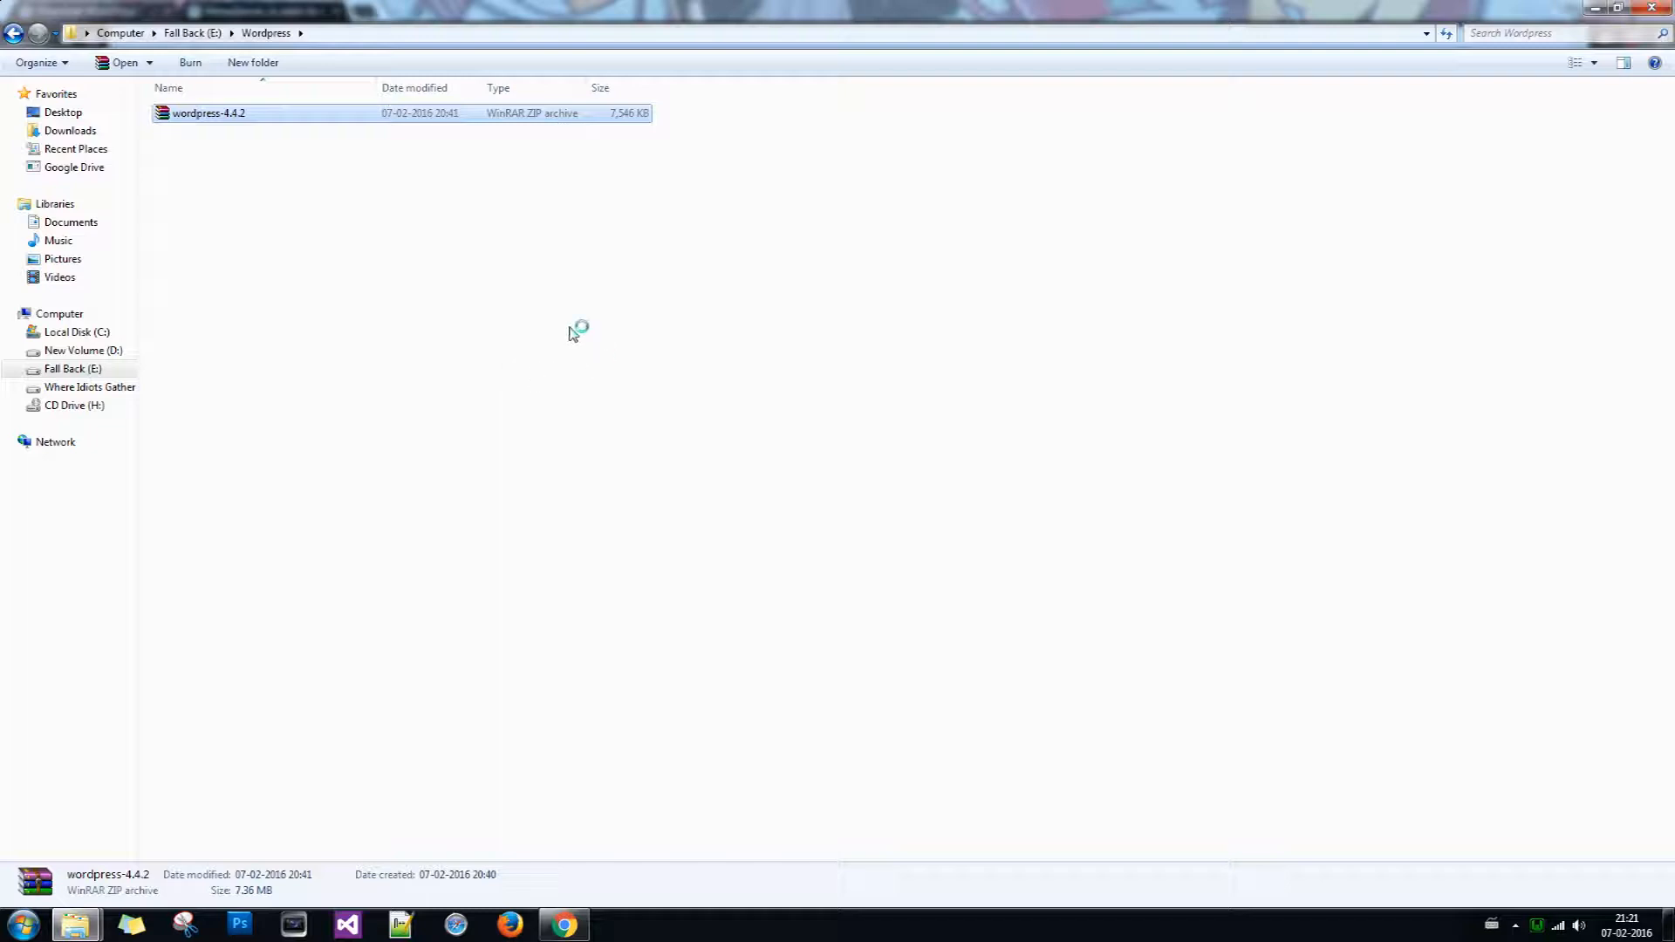
right_click(201, 115)
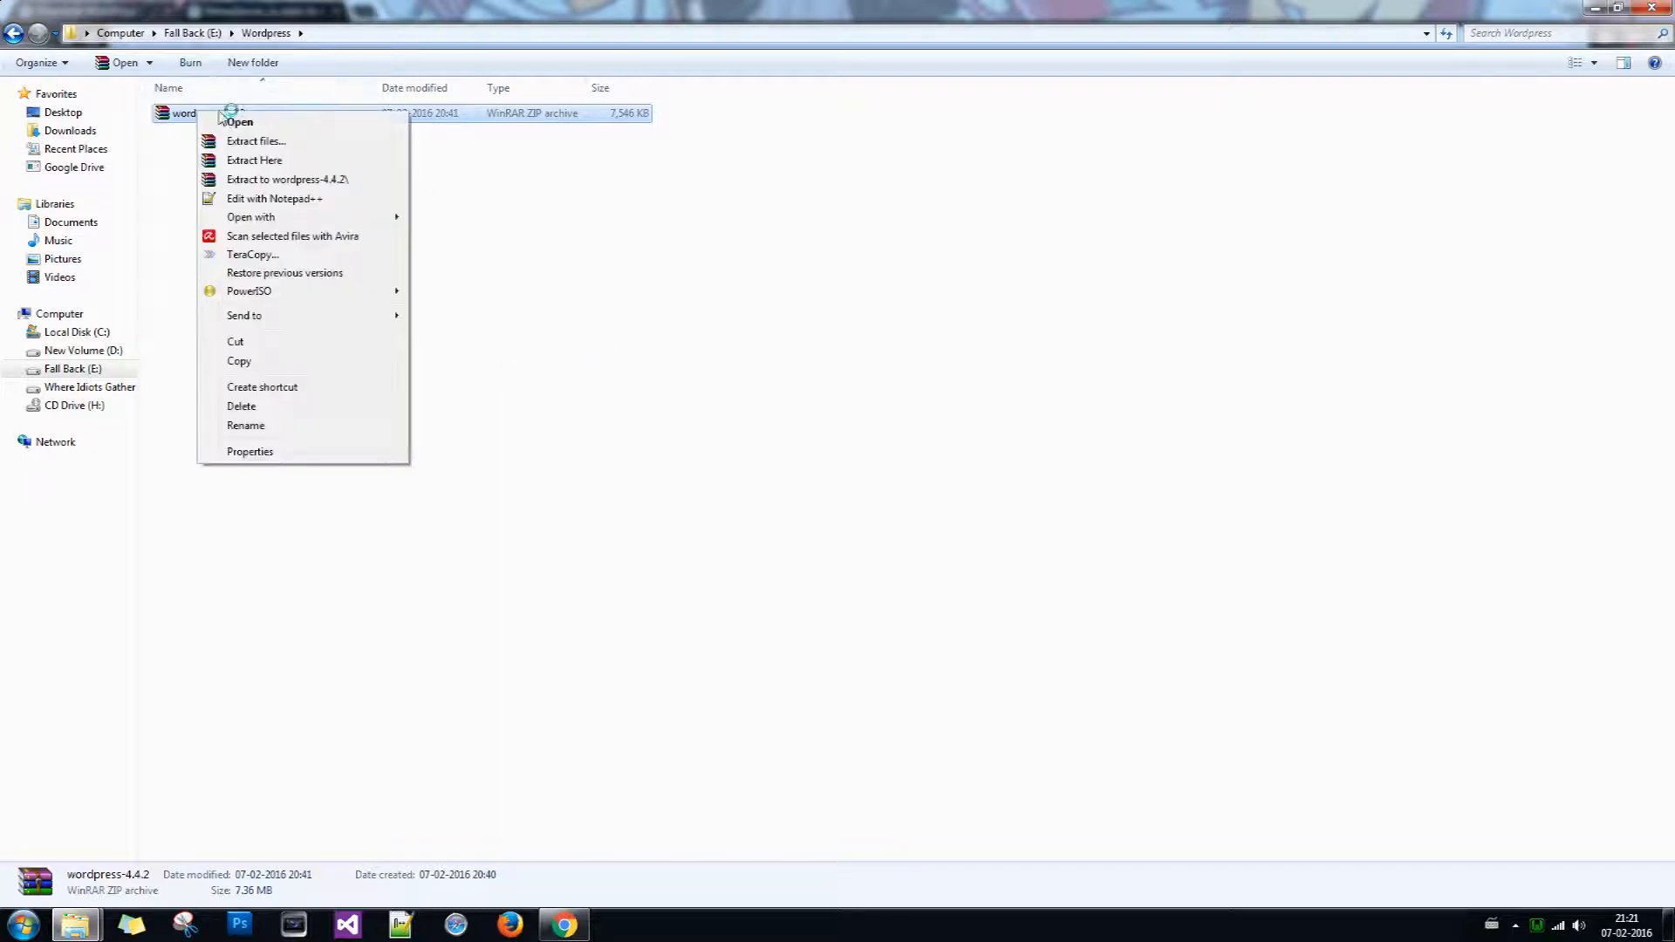
left_click(242, 154)
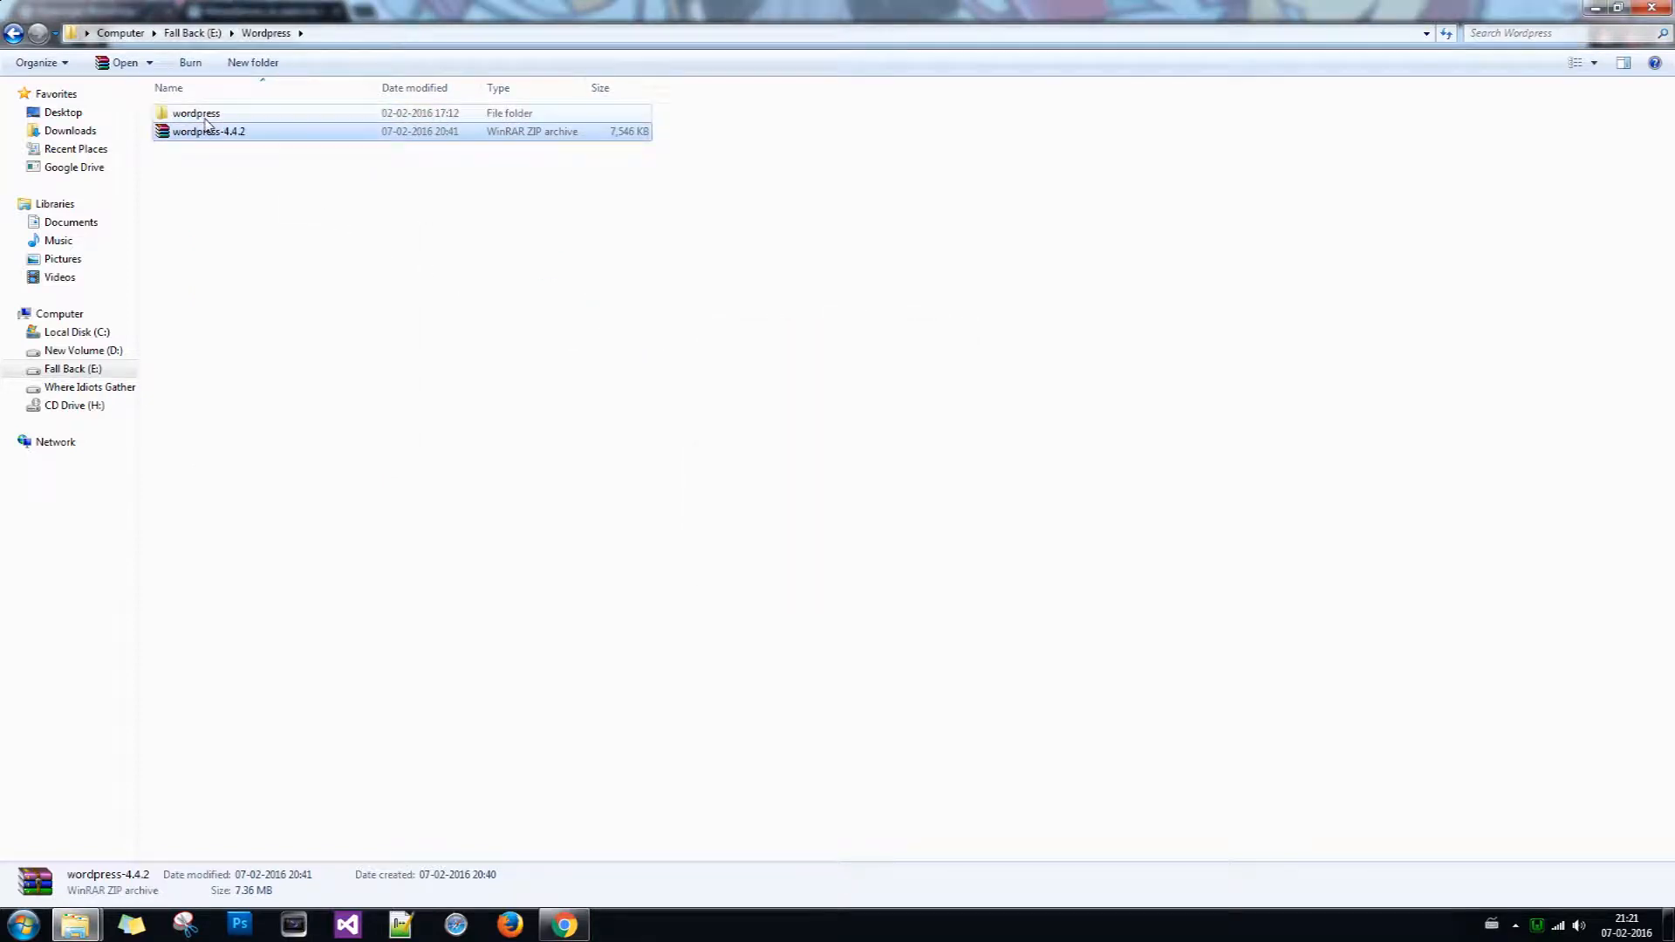
double_click(206, 116)
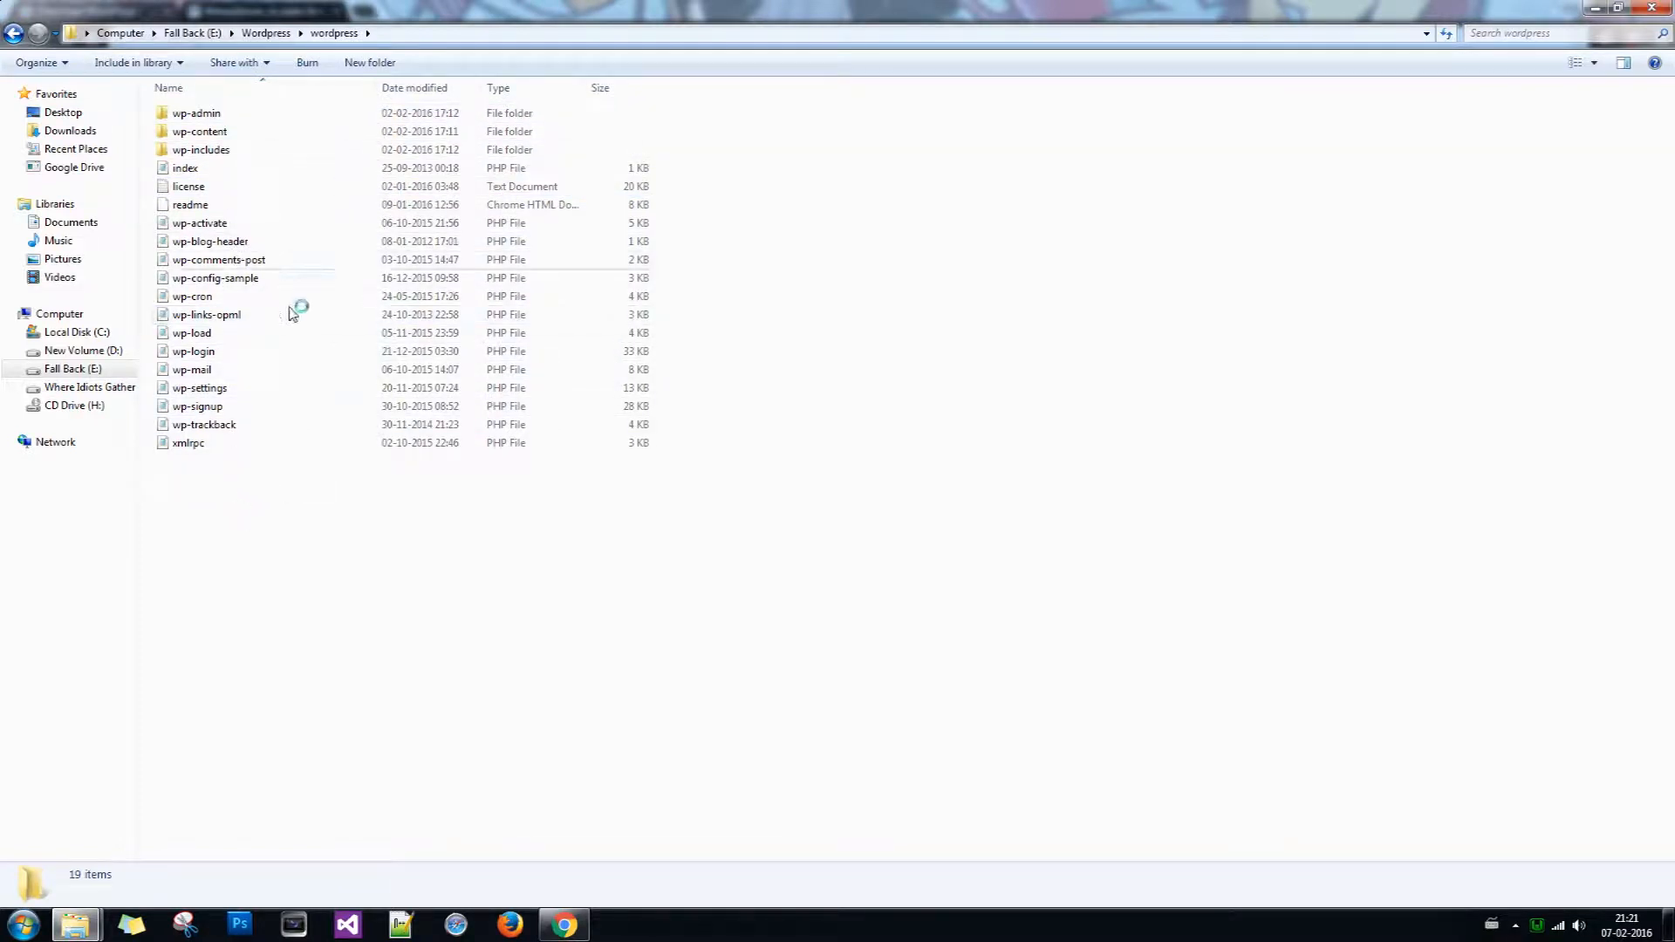
left_click(13, 33)
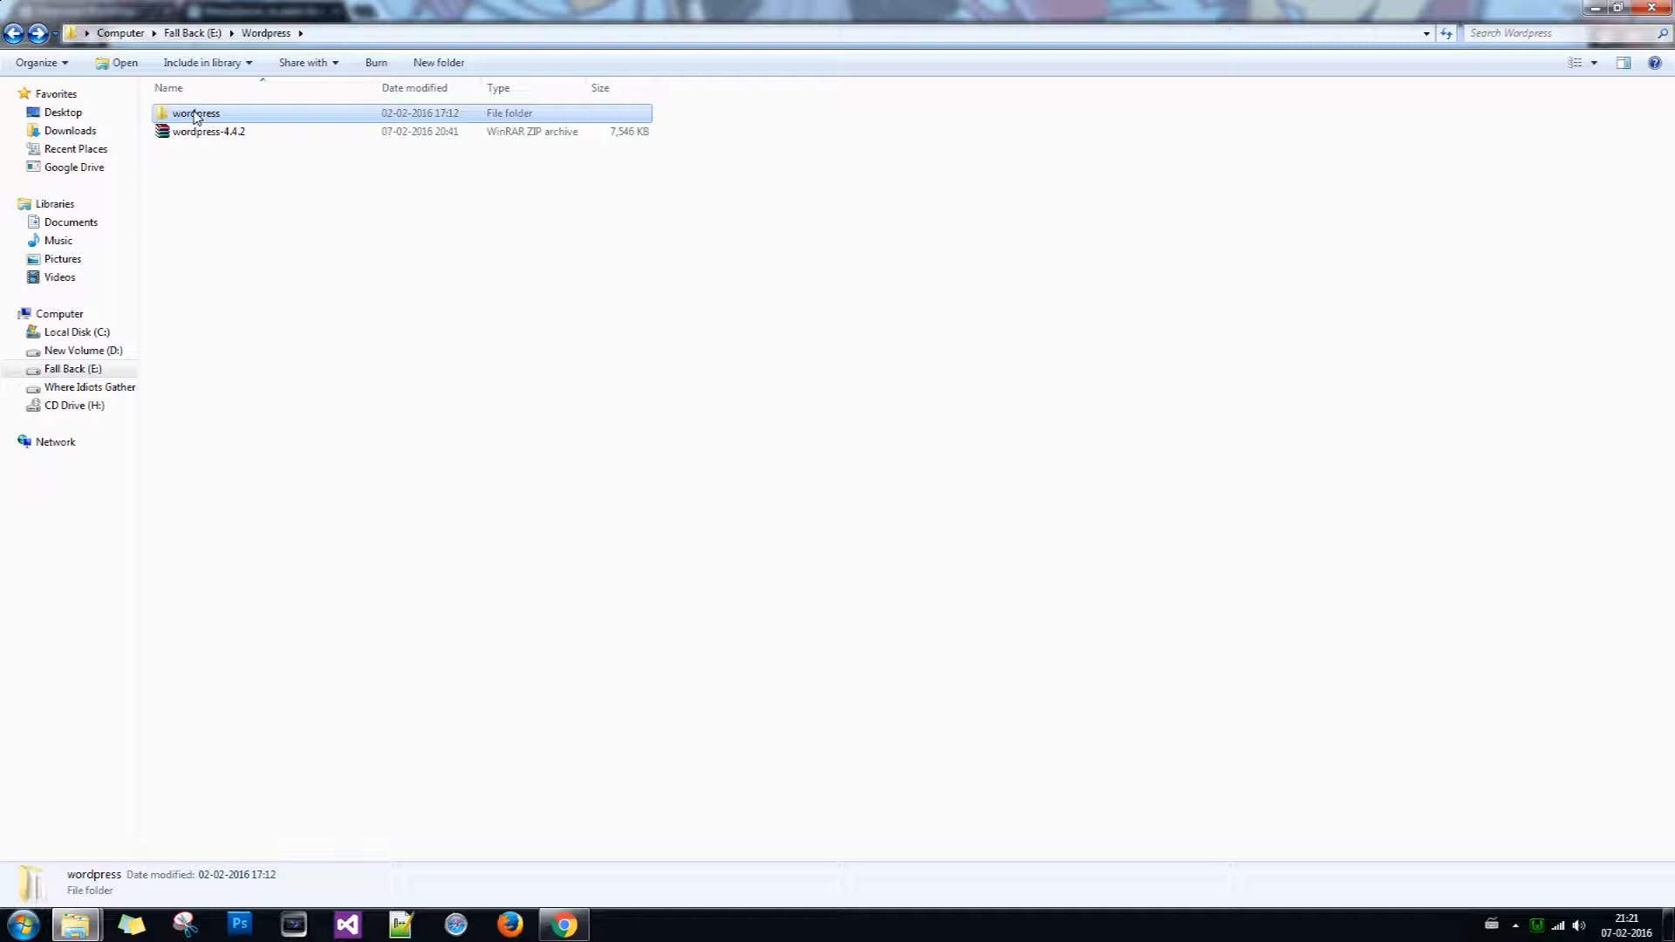
Step: Rename the extracted wordpress folder to testwebsite and switch to the wamp folder window
right_click(195, 118)
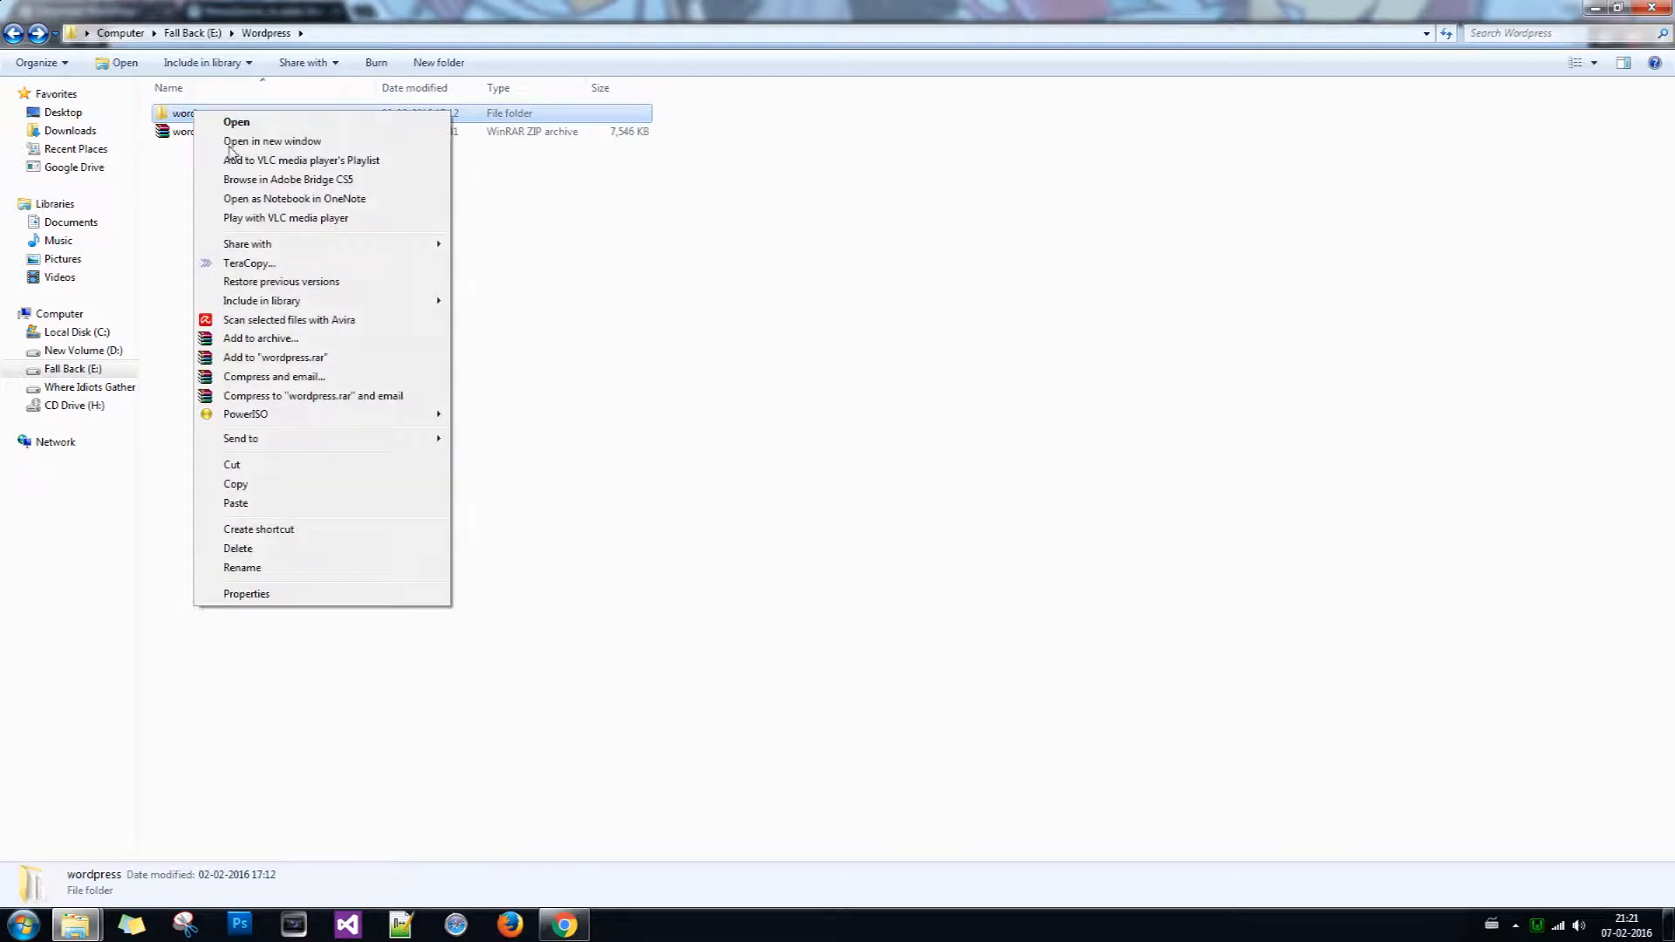
left_click(265, 568)
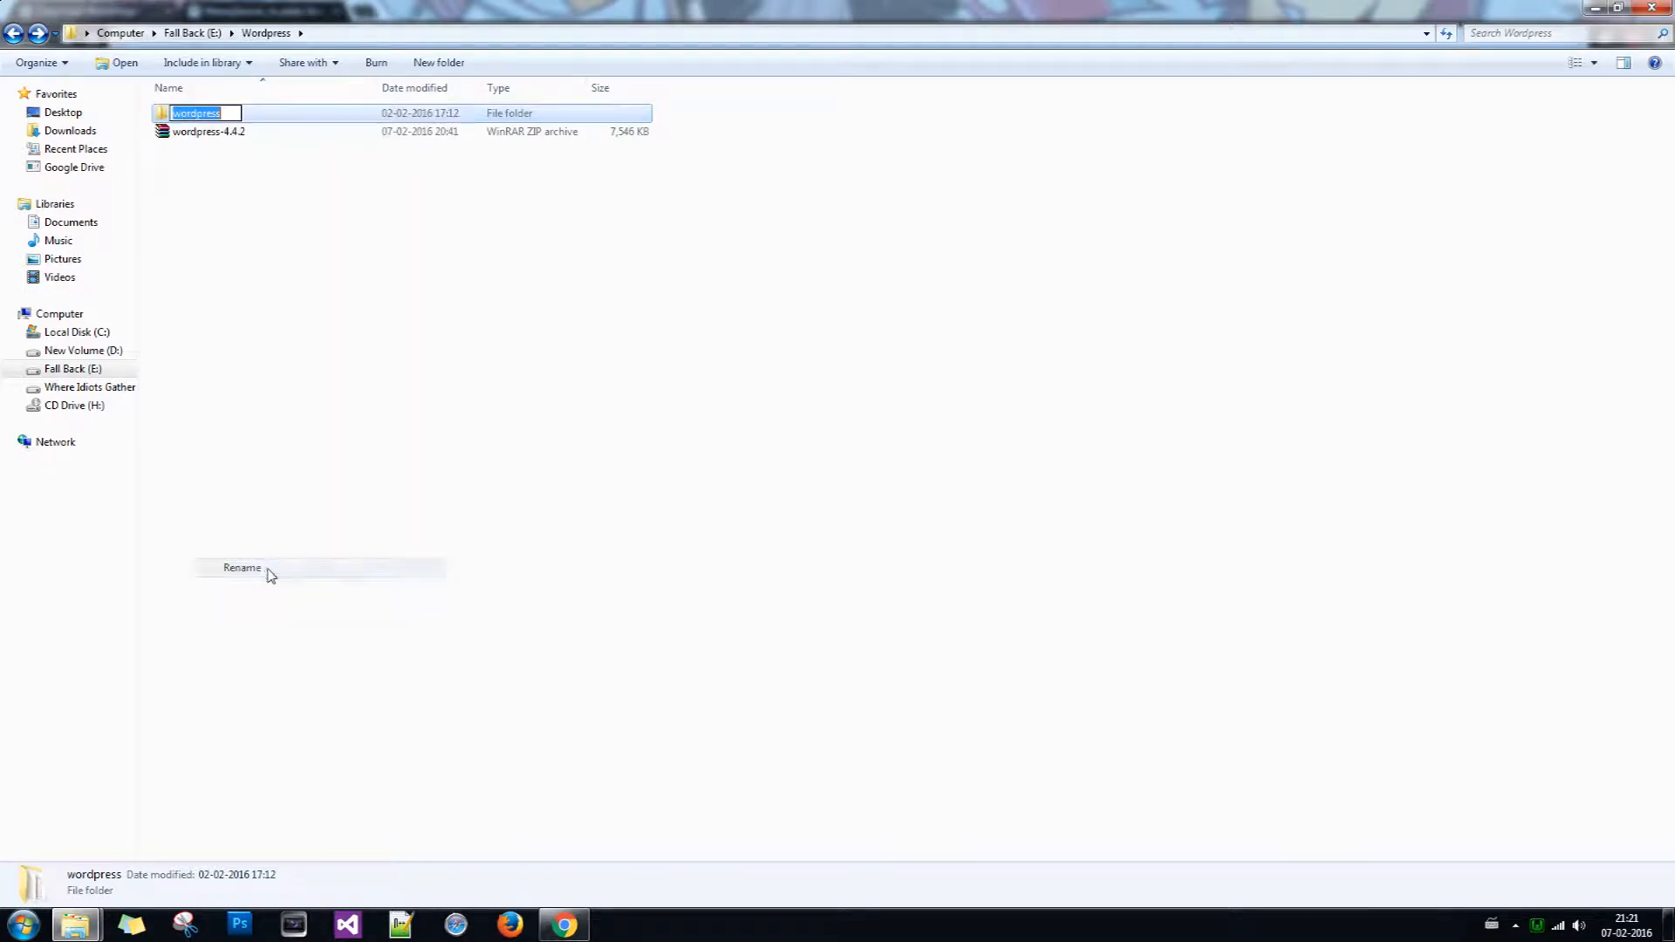
type("testwebsite")
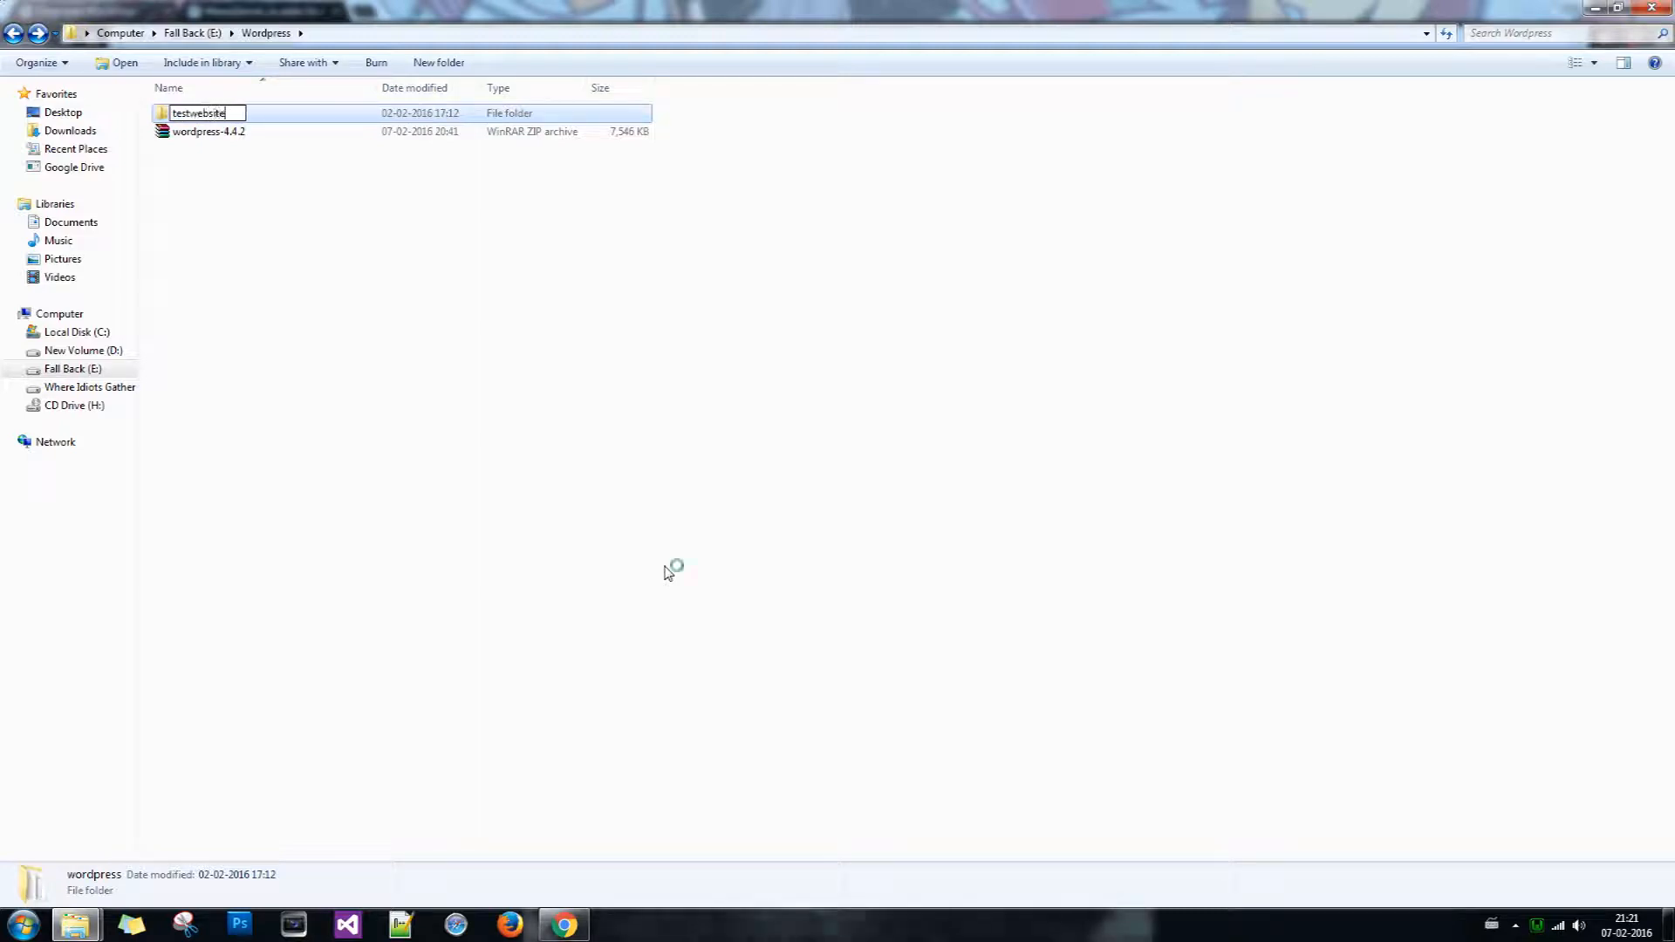
key("Return")
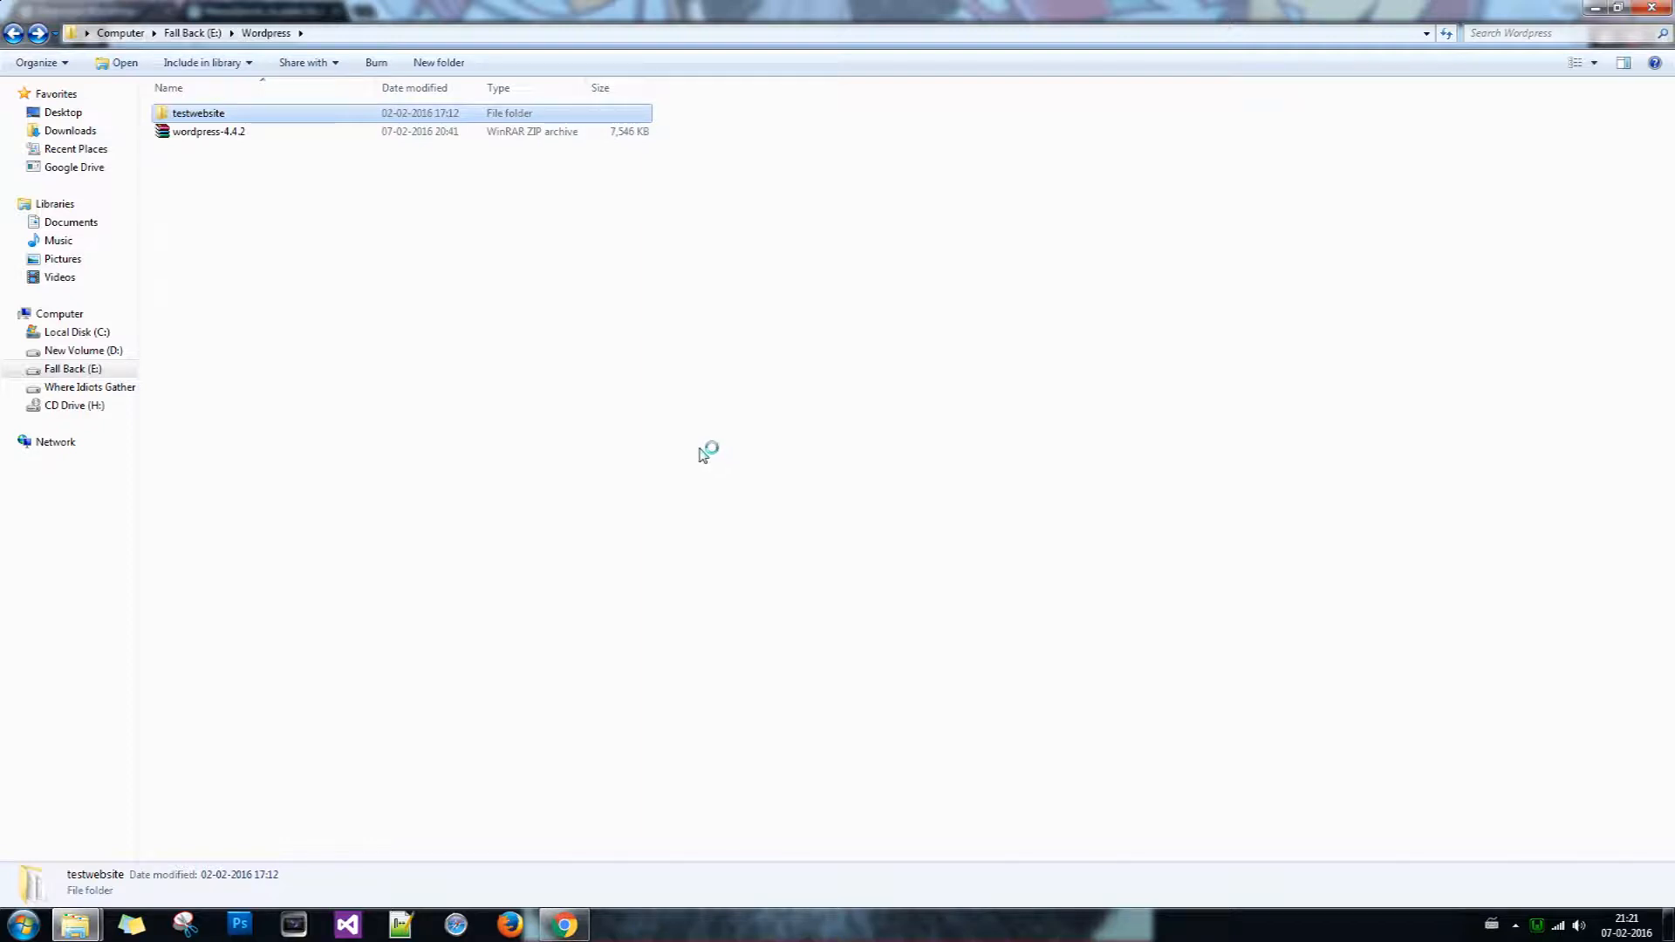
mouse_move(72, 931)
left_click(336, 863)
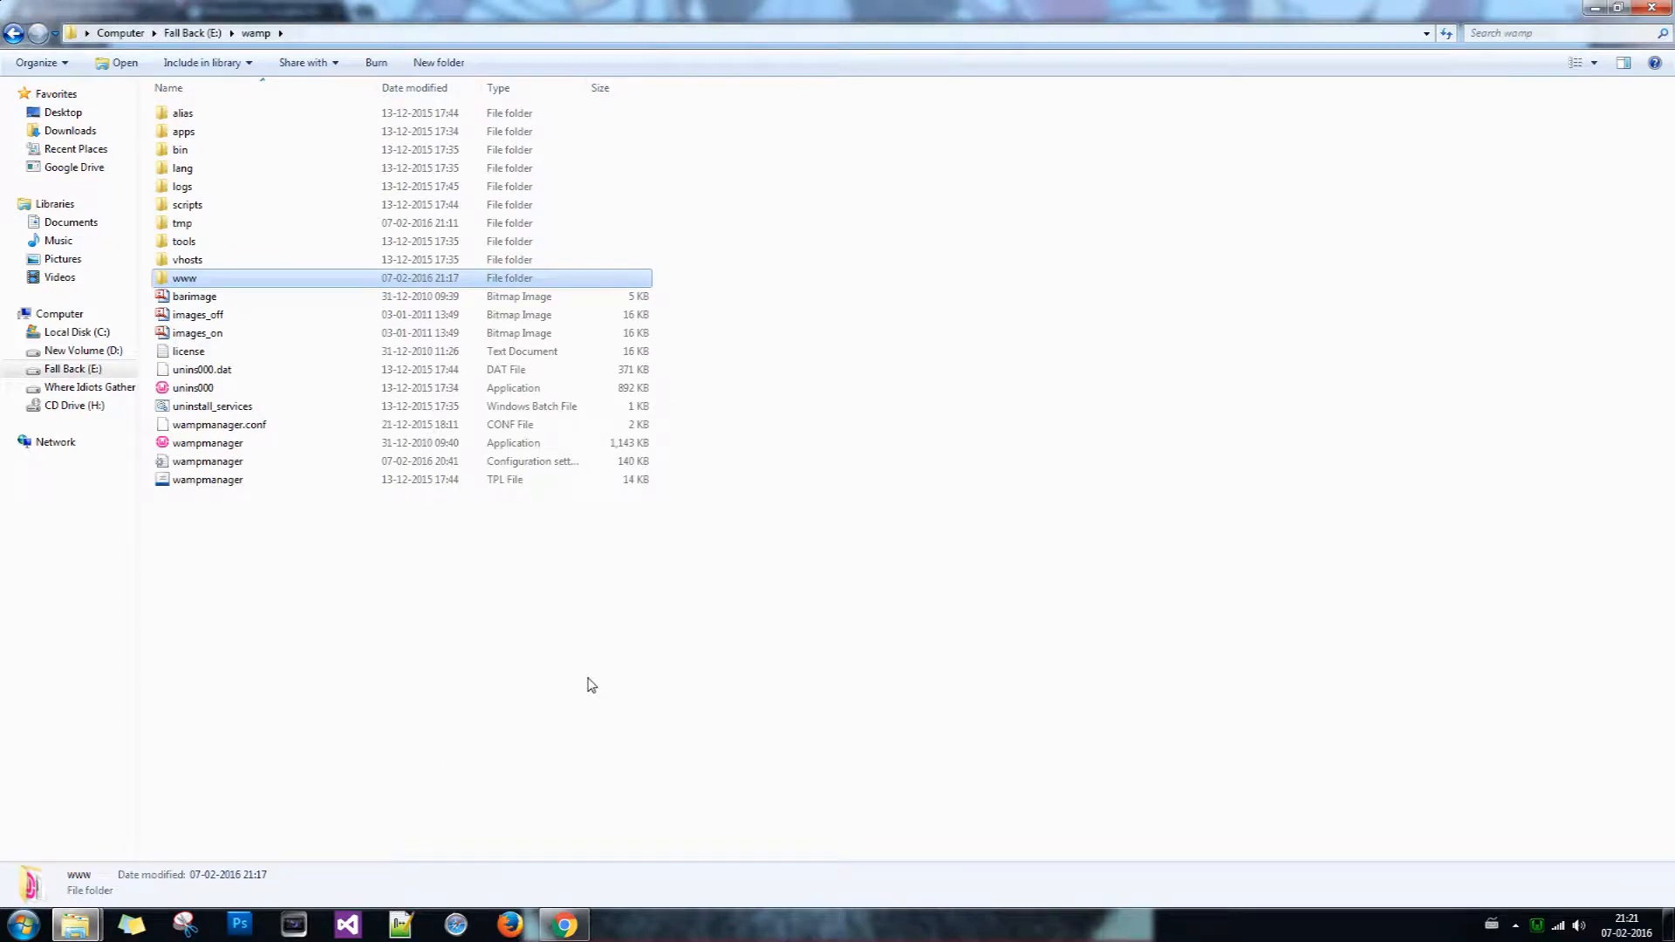
Step: Open E:\wamp\www to place testwebsite beside wordpress, then bring Chrome back forward
left_click(354, 34)
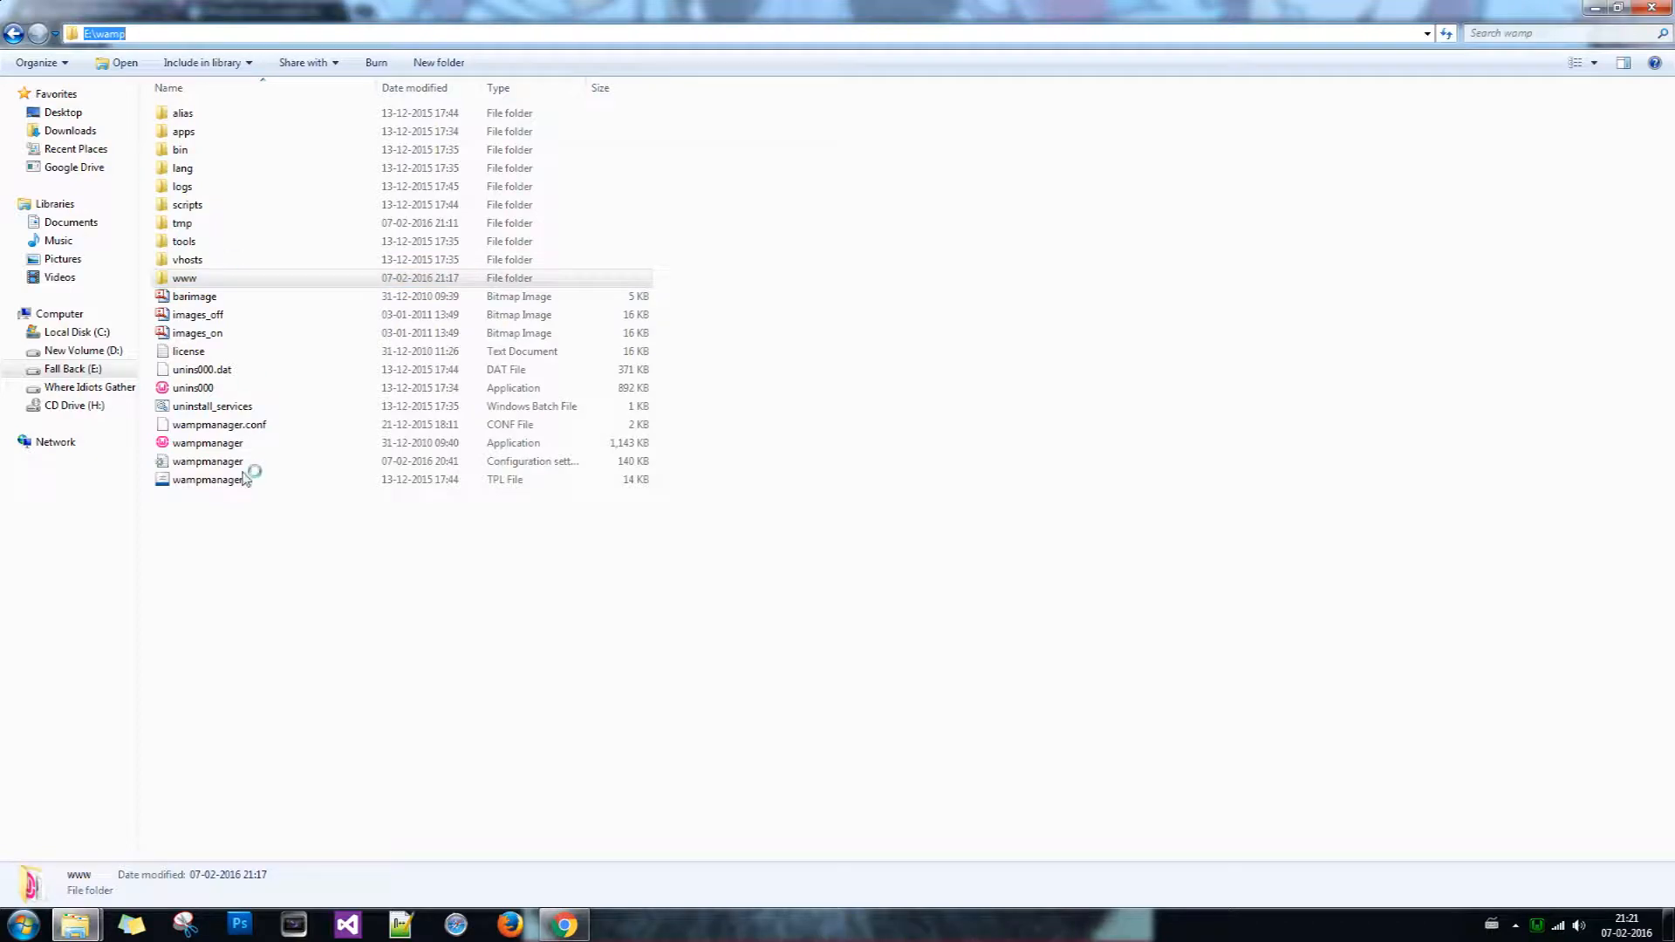
left_click(262, 551)
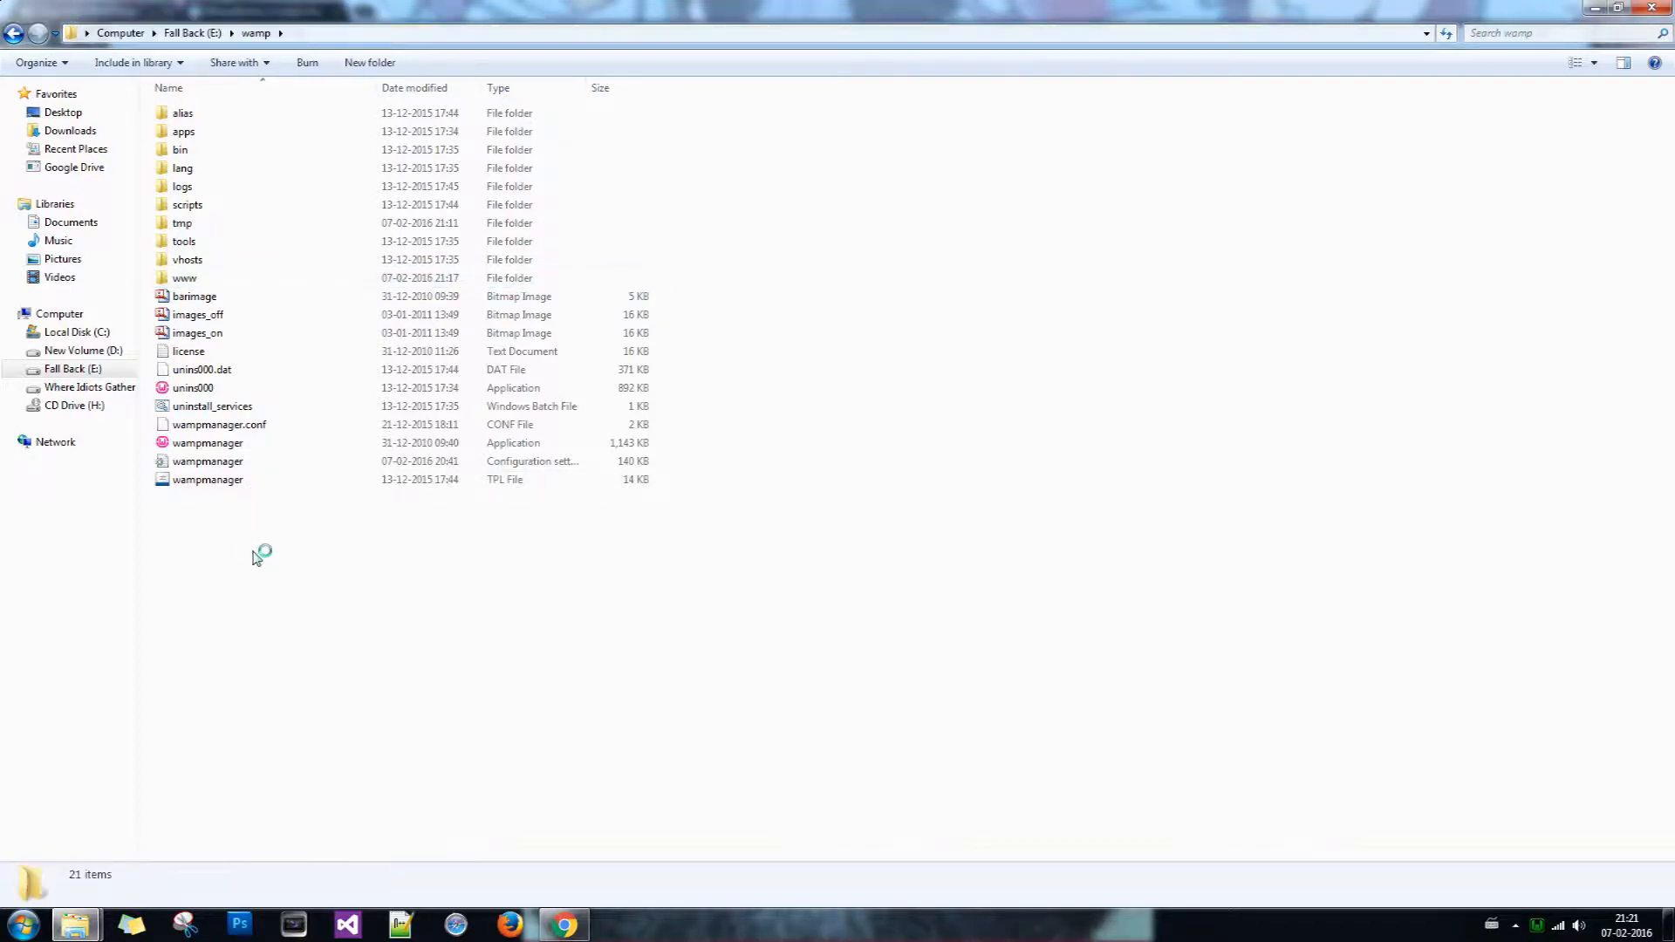
double_click(209, 280)
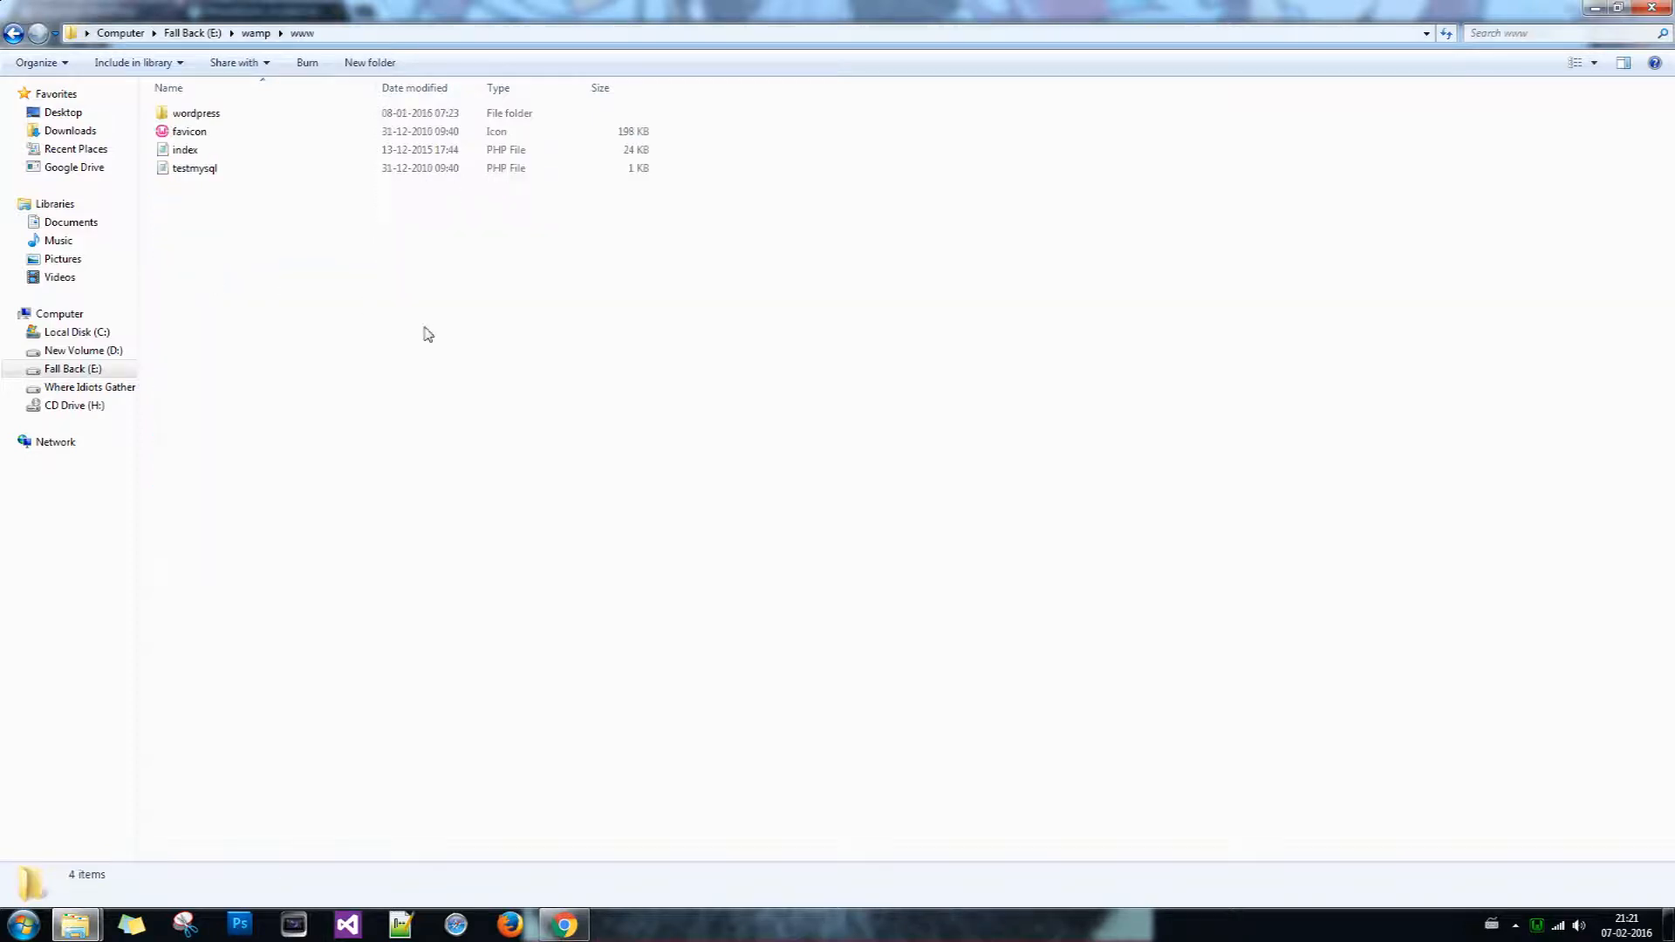
left_click(199, 114)
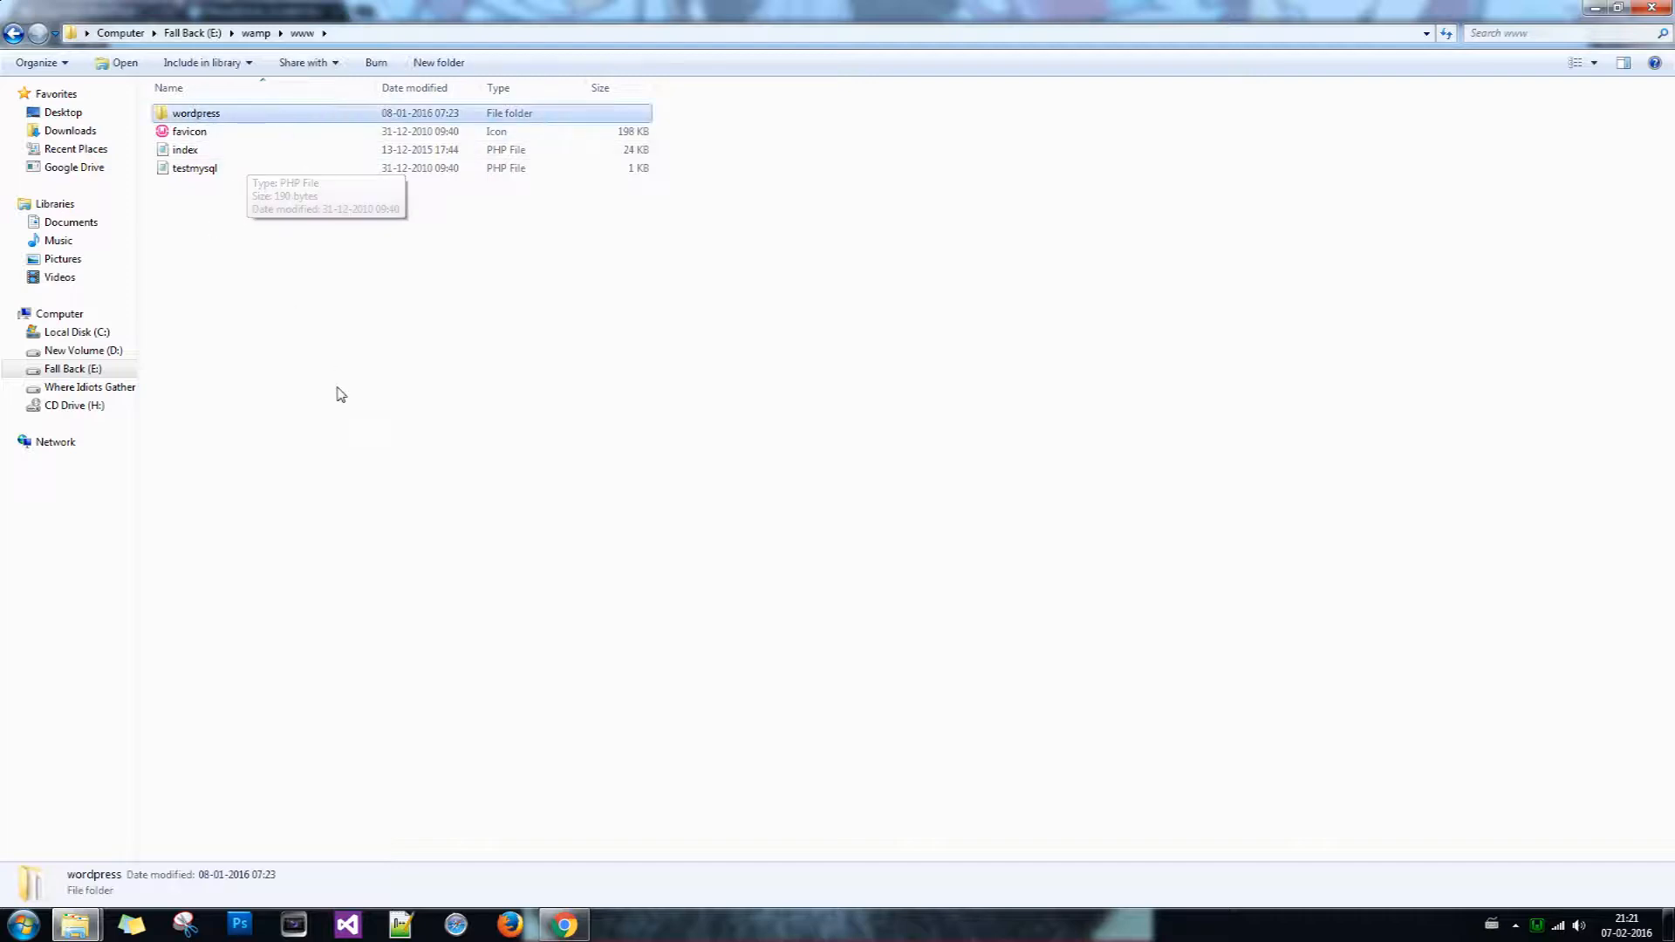
left_click(317, 442)
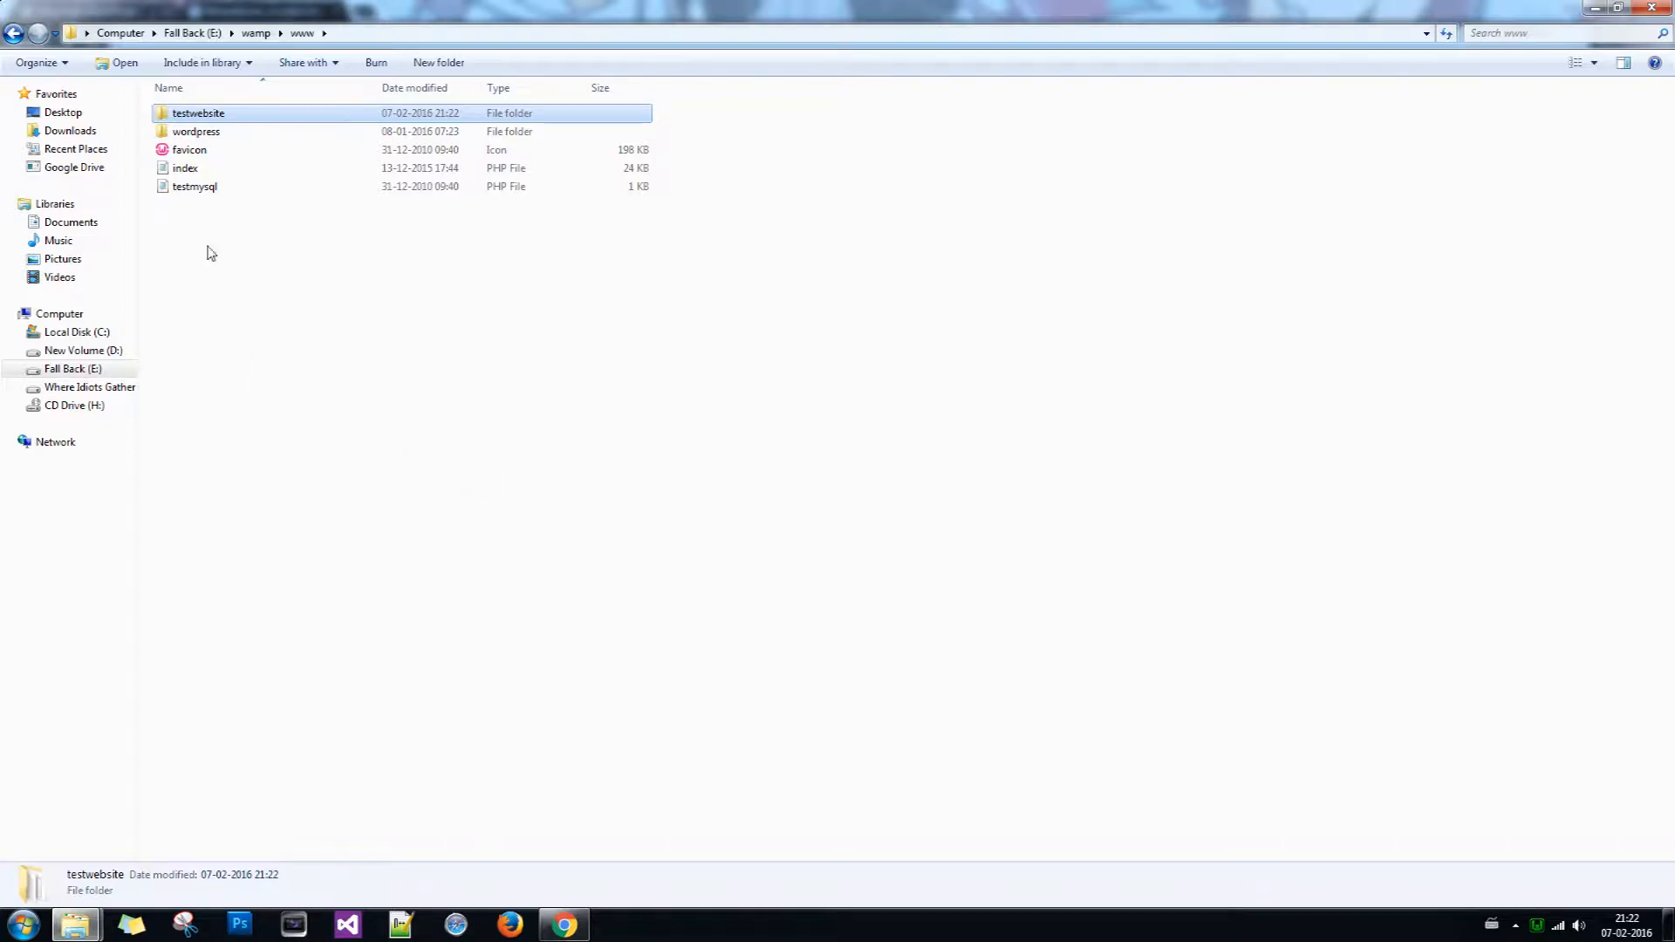
left_click(551, 923)
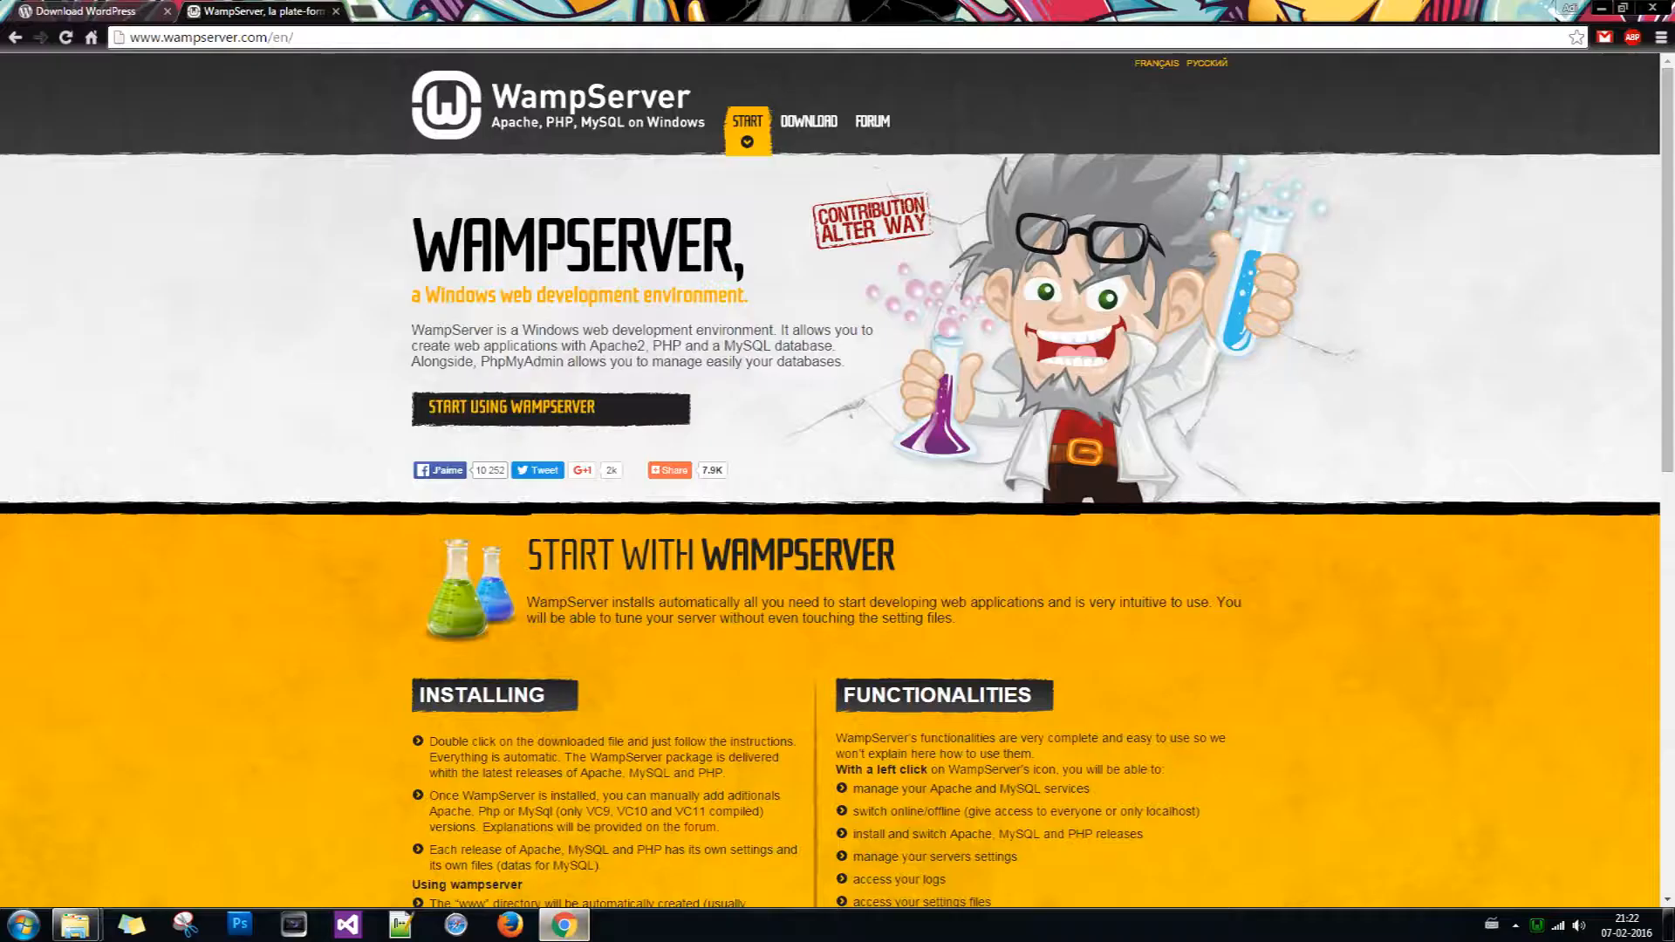
Step: Load localhost/testwebsite in a new Chrome tab
key("ctrl+t")
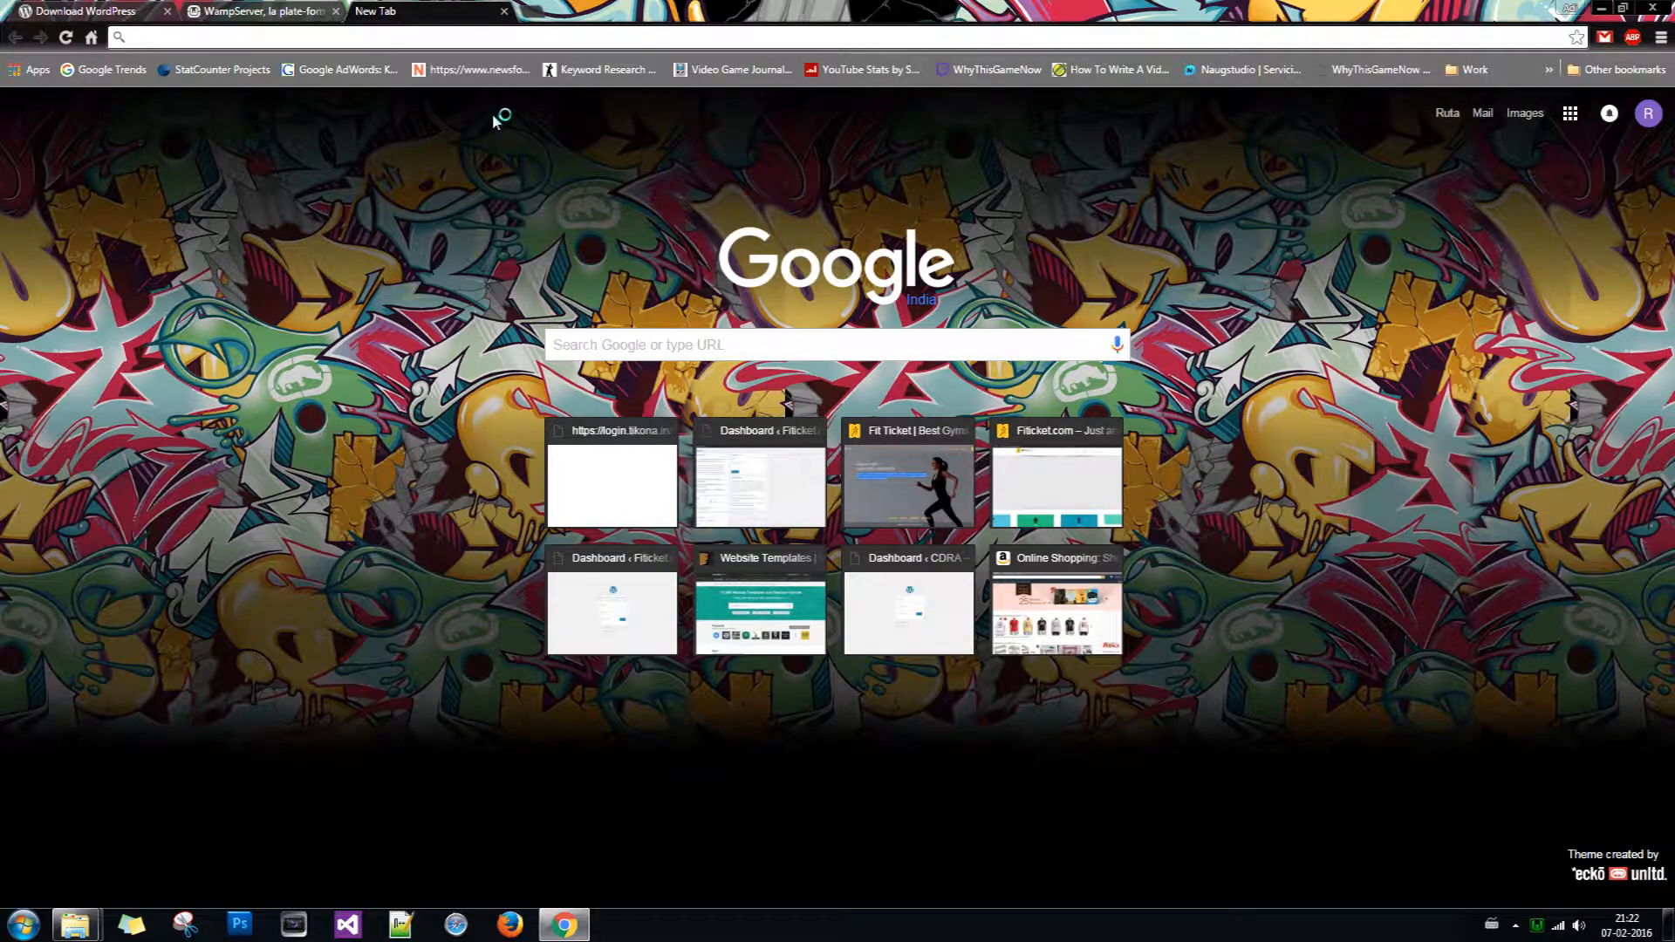
type("lo")
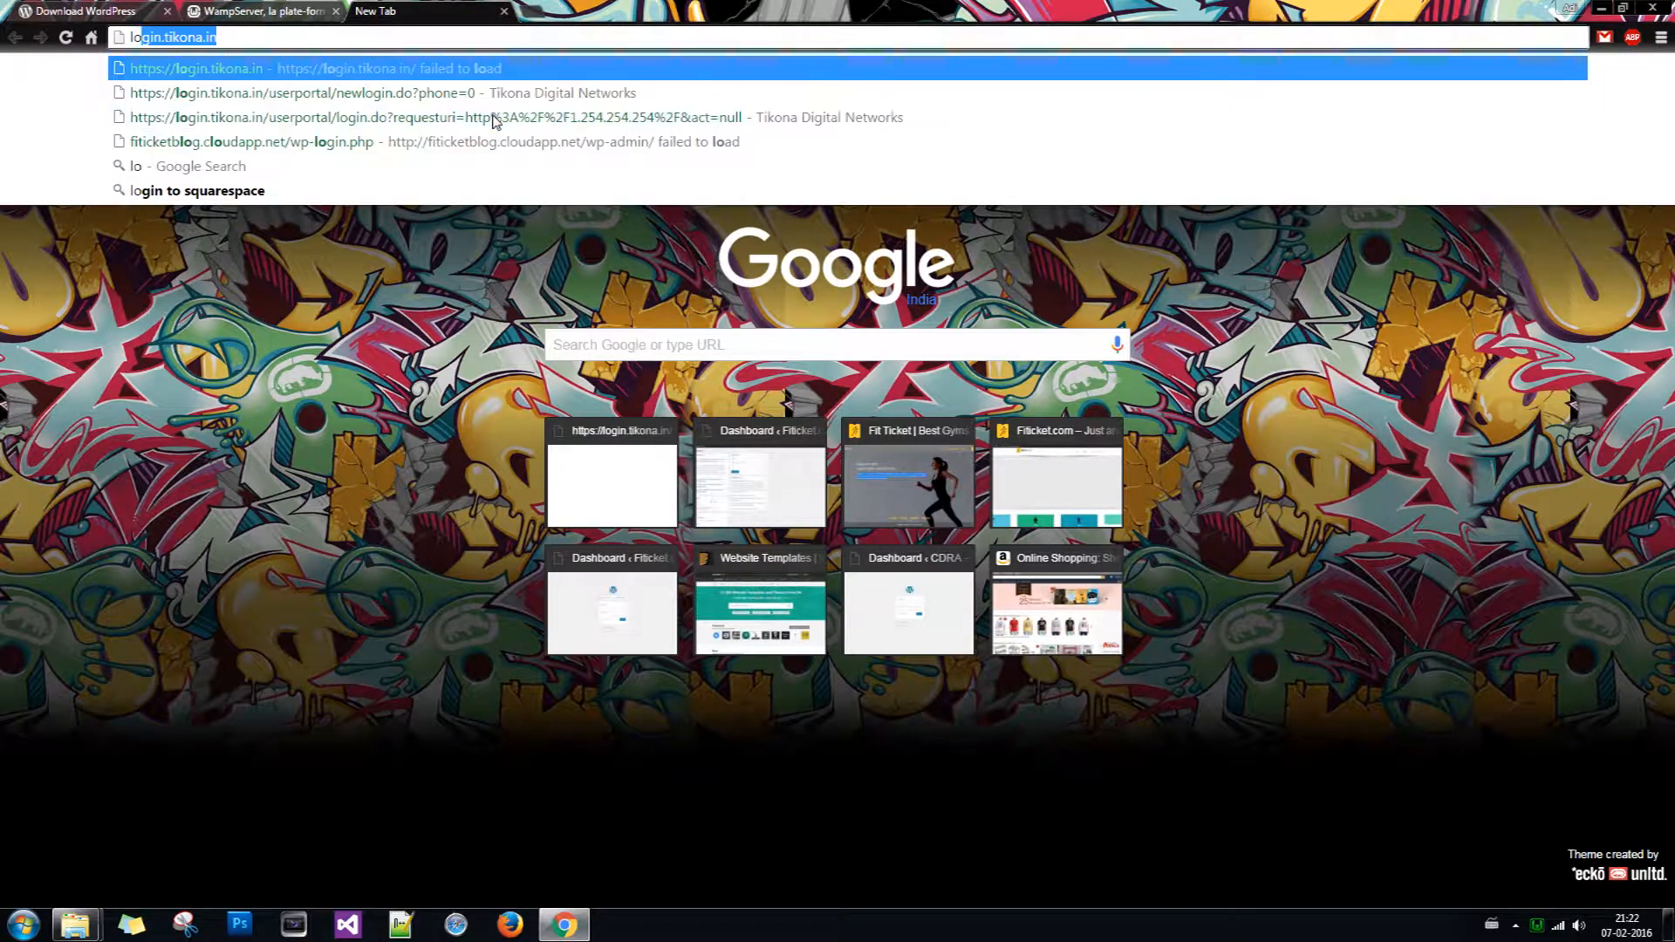
type("calhost")
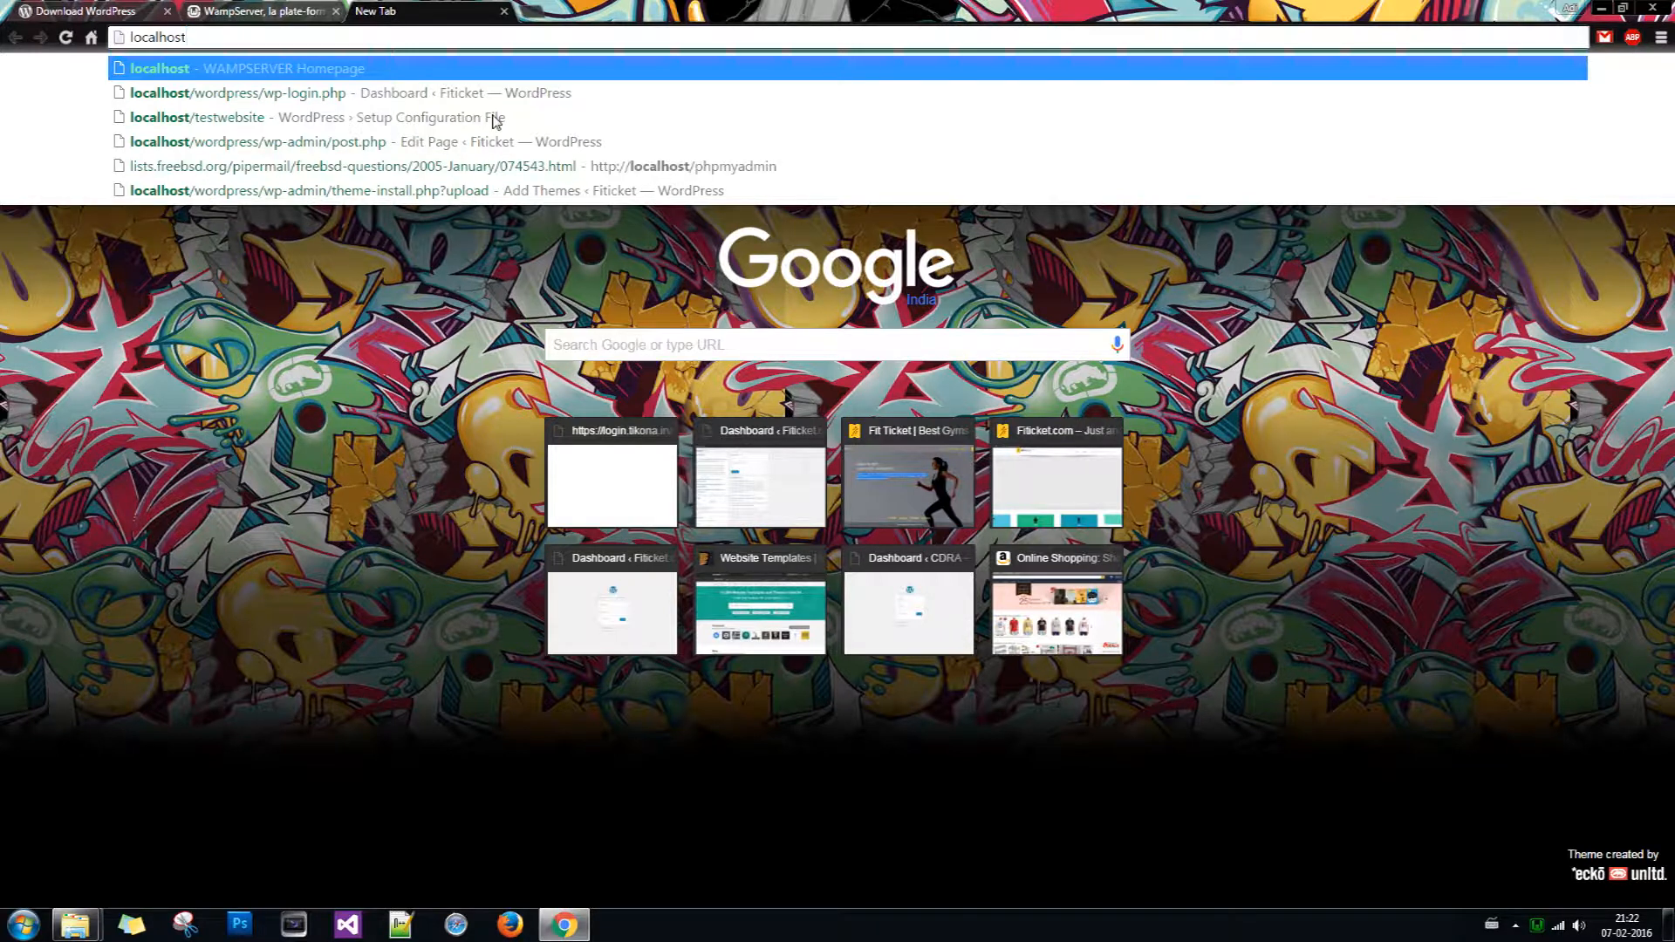
type("/")
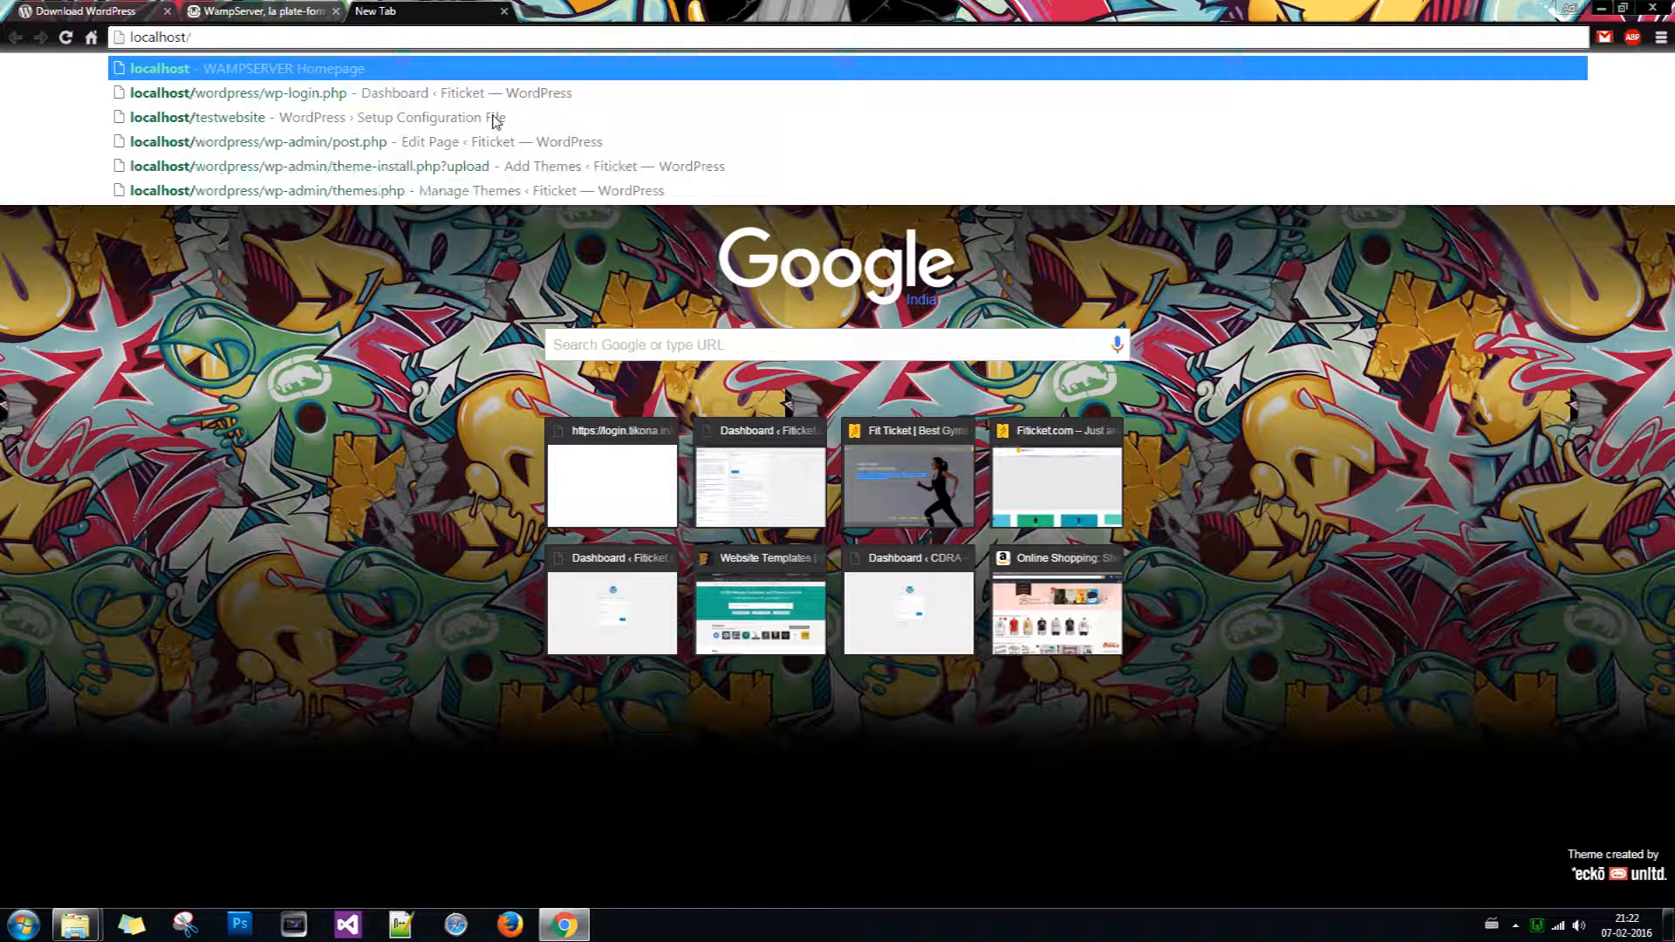
key("Down")
key("Down")
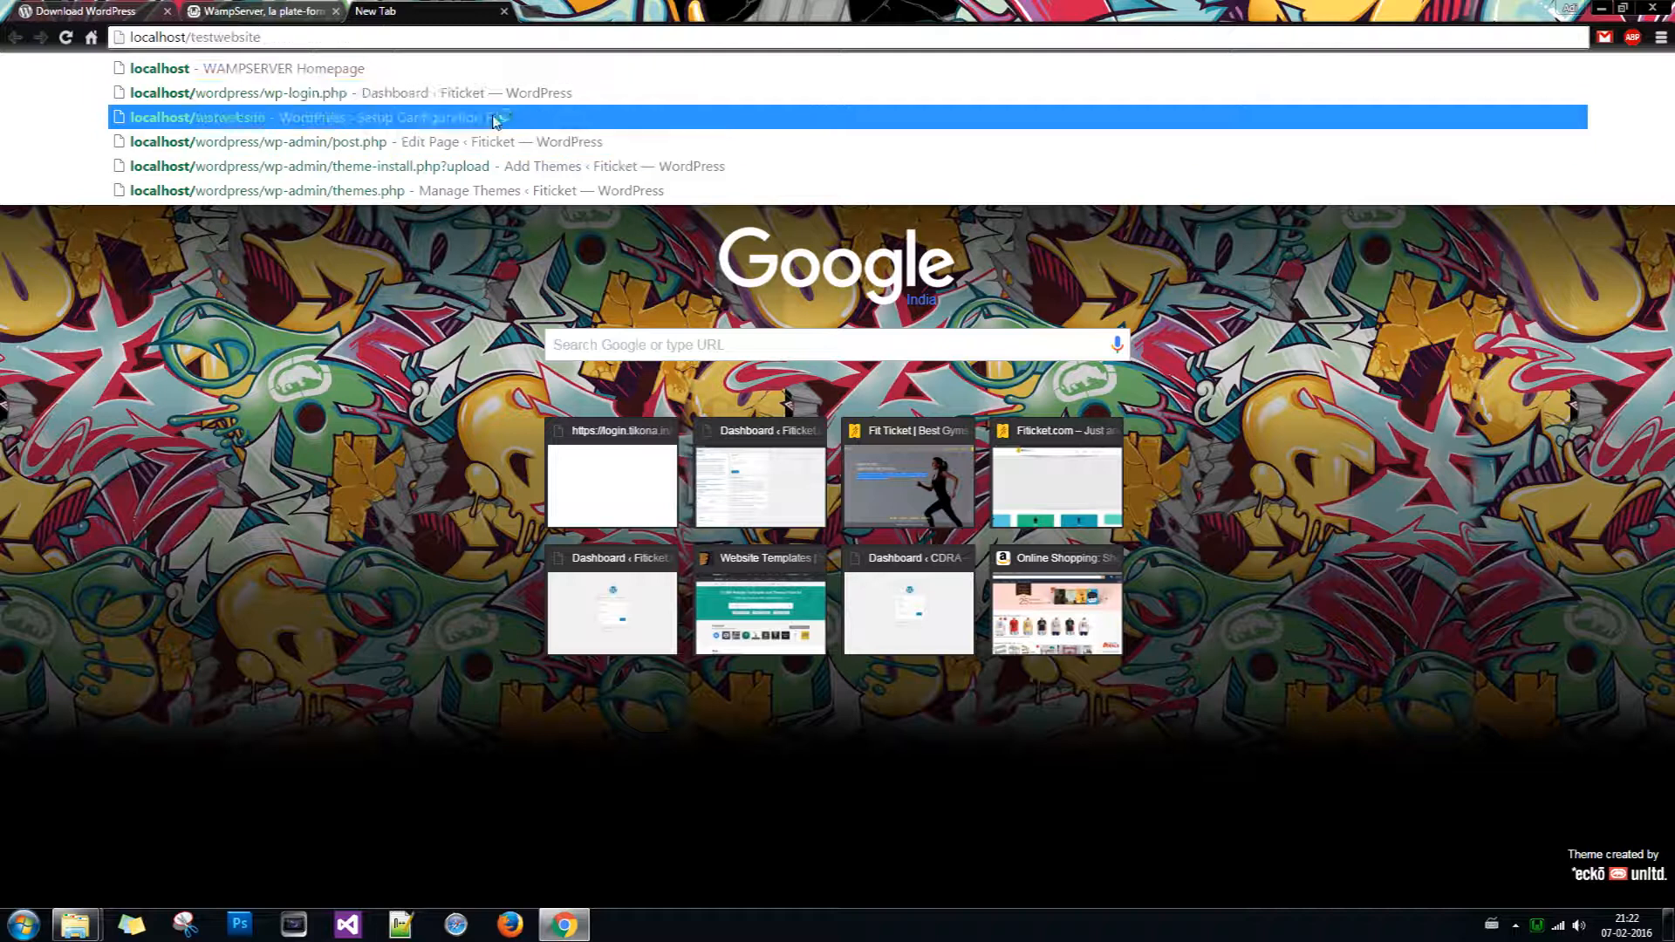
key("Return")
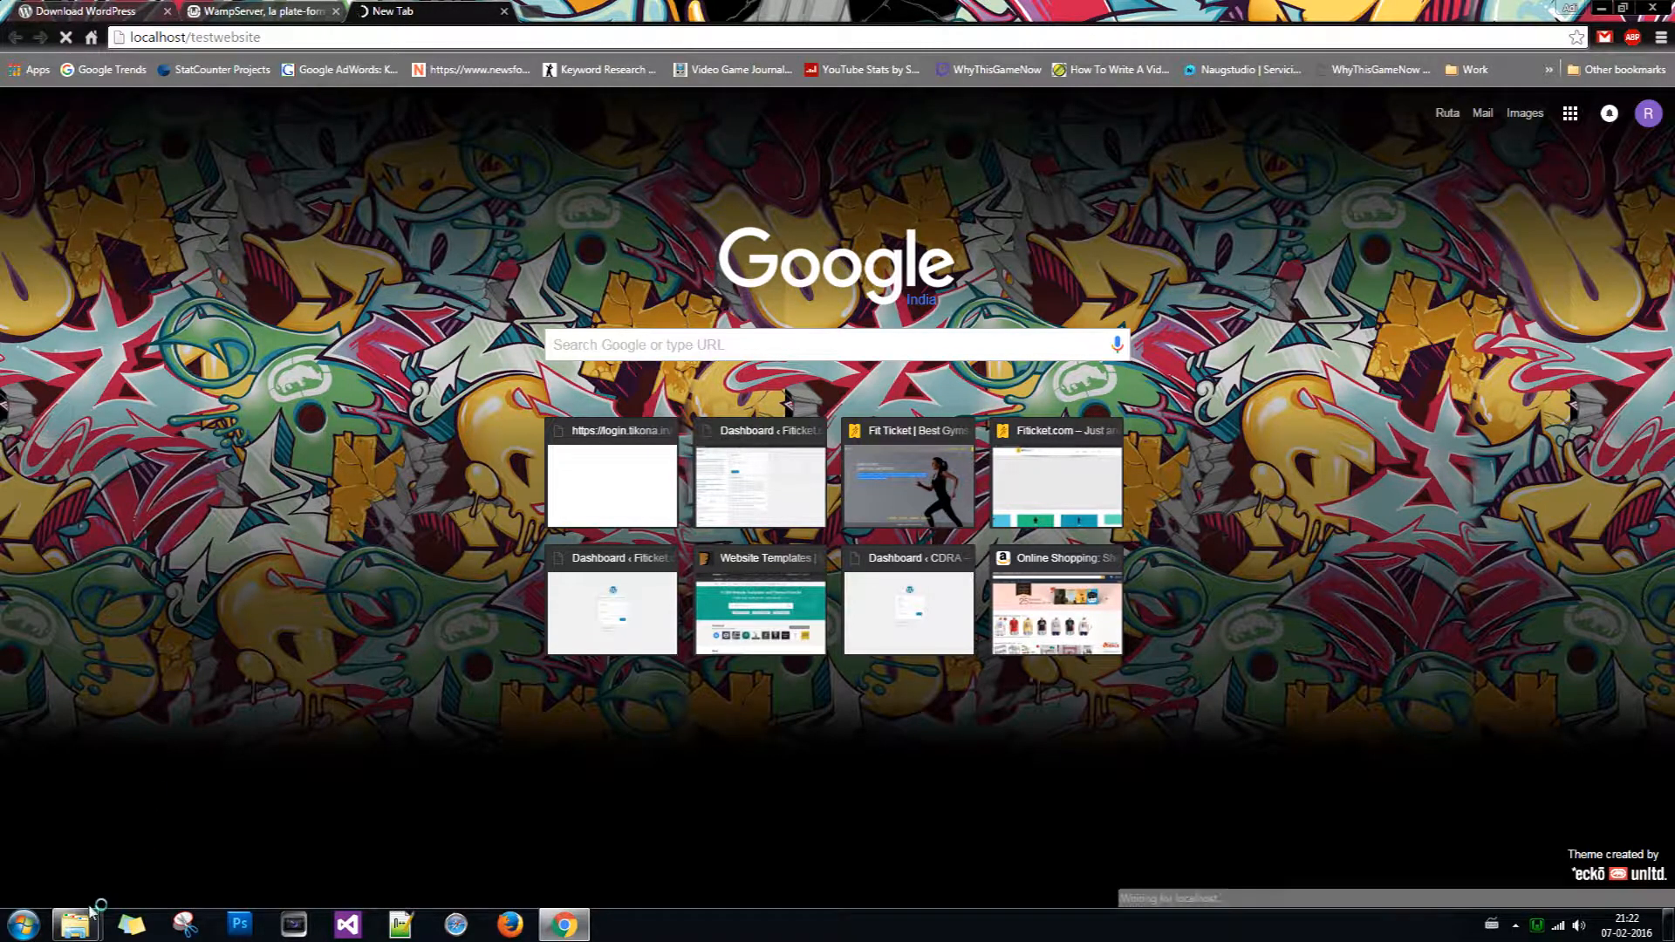
mouse_move(75, 925)
left_click(255, 851)
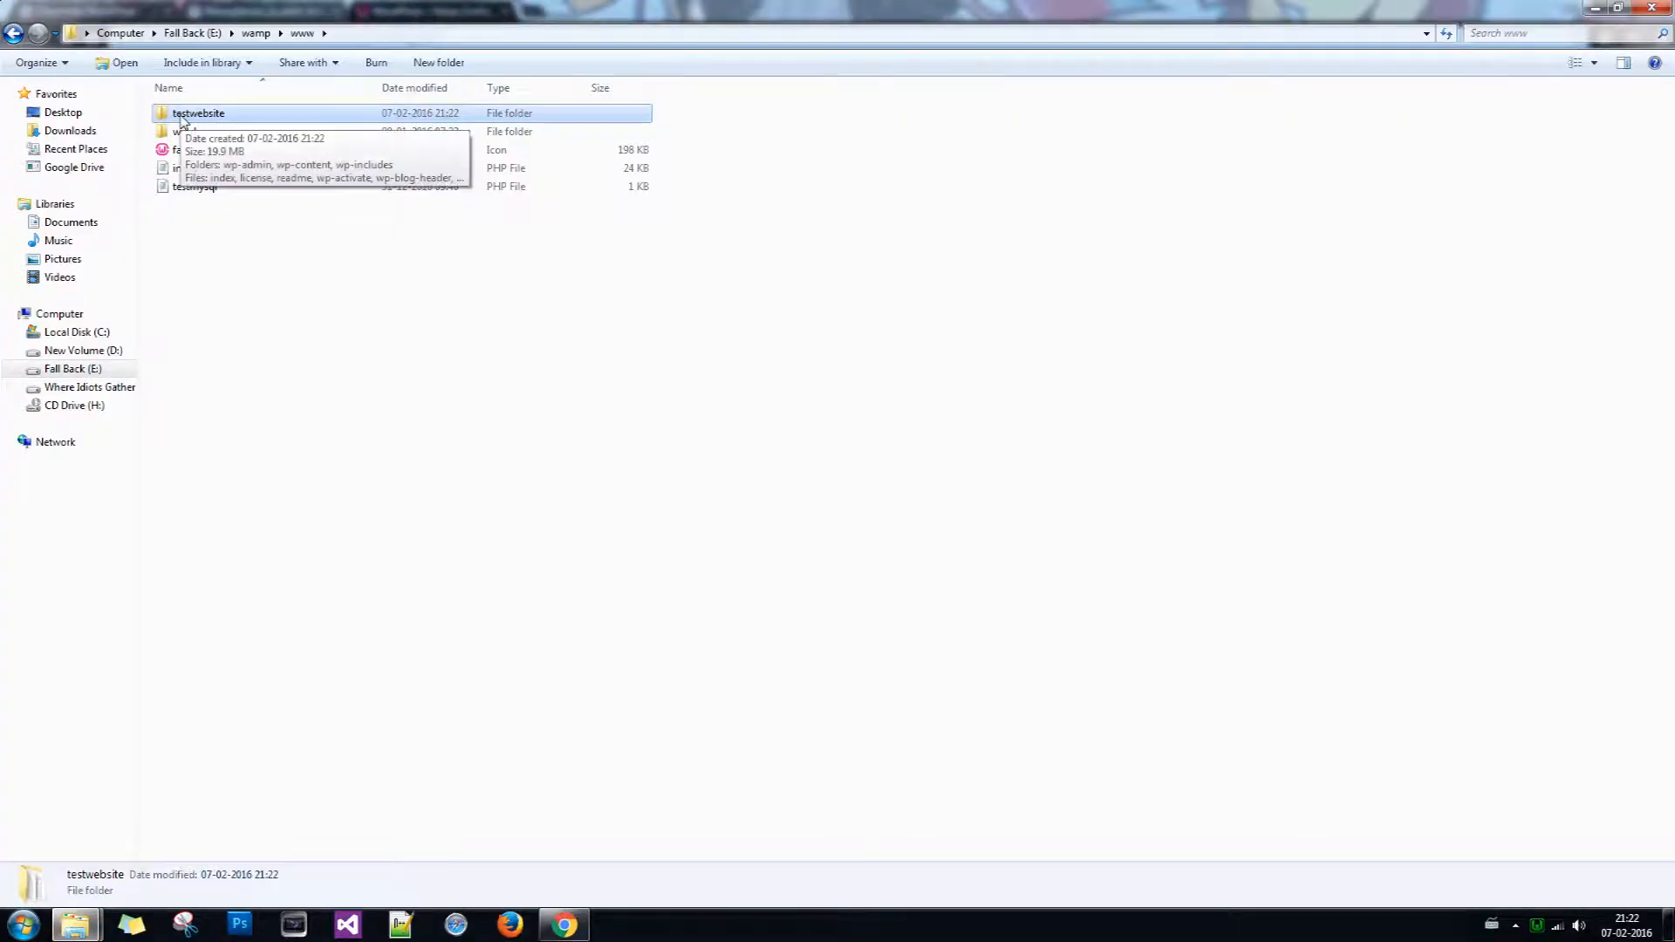
Step: Keep English (United States) and continue past the welcome page to the database form
left_click(564, 925)
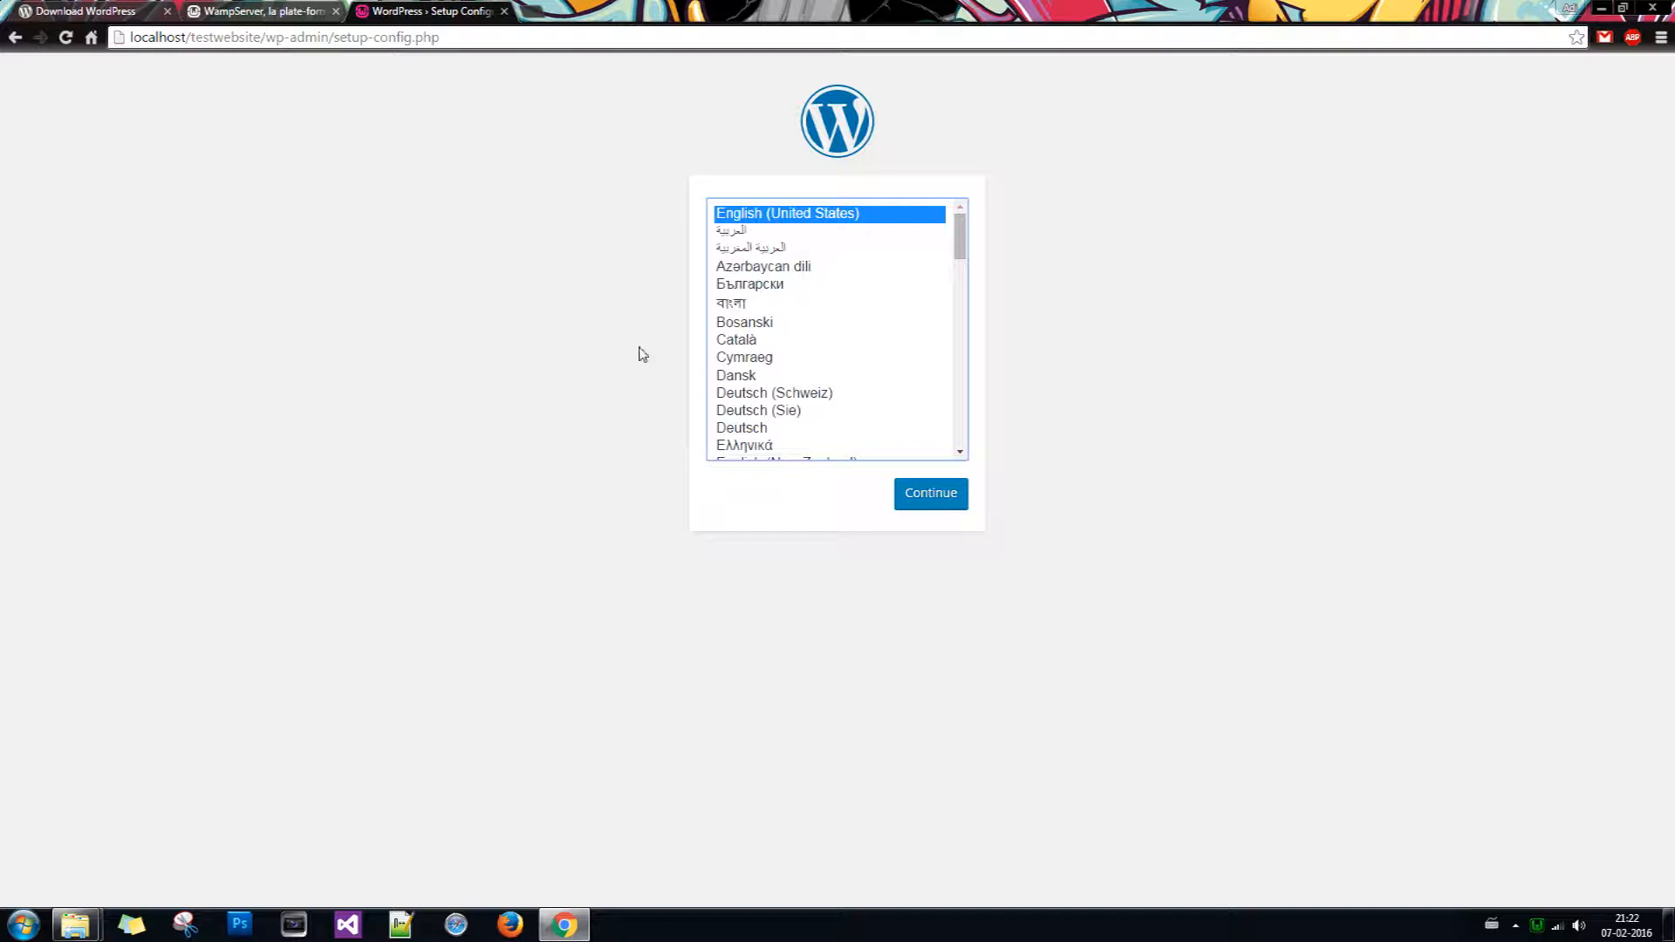
left_click(934, 506)
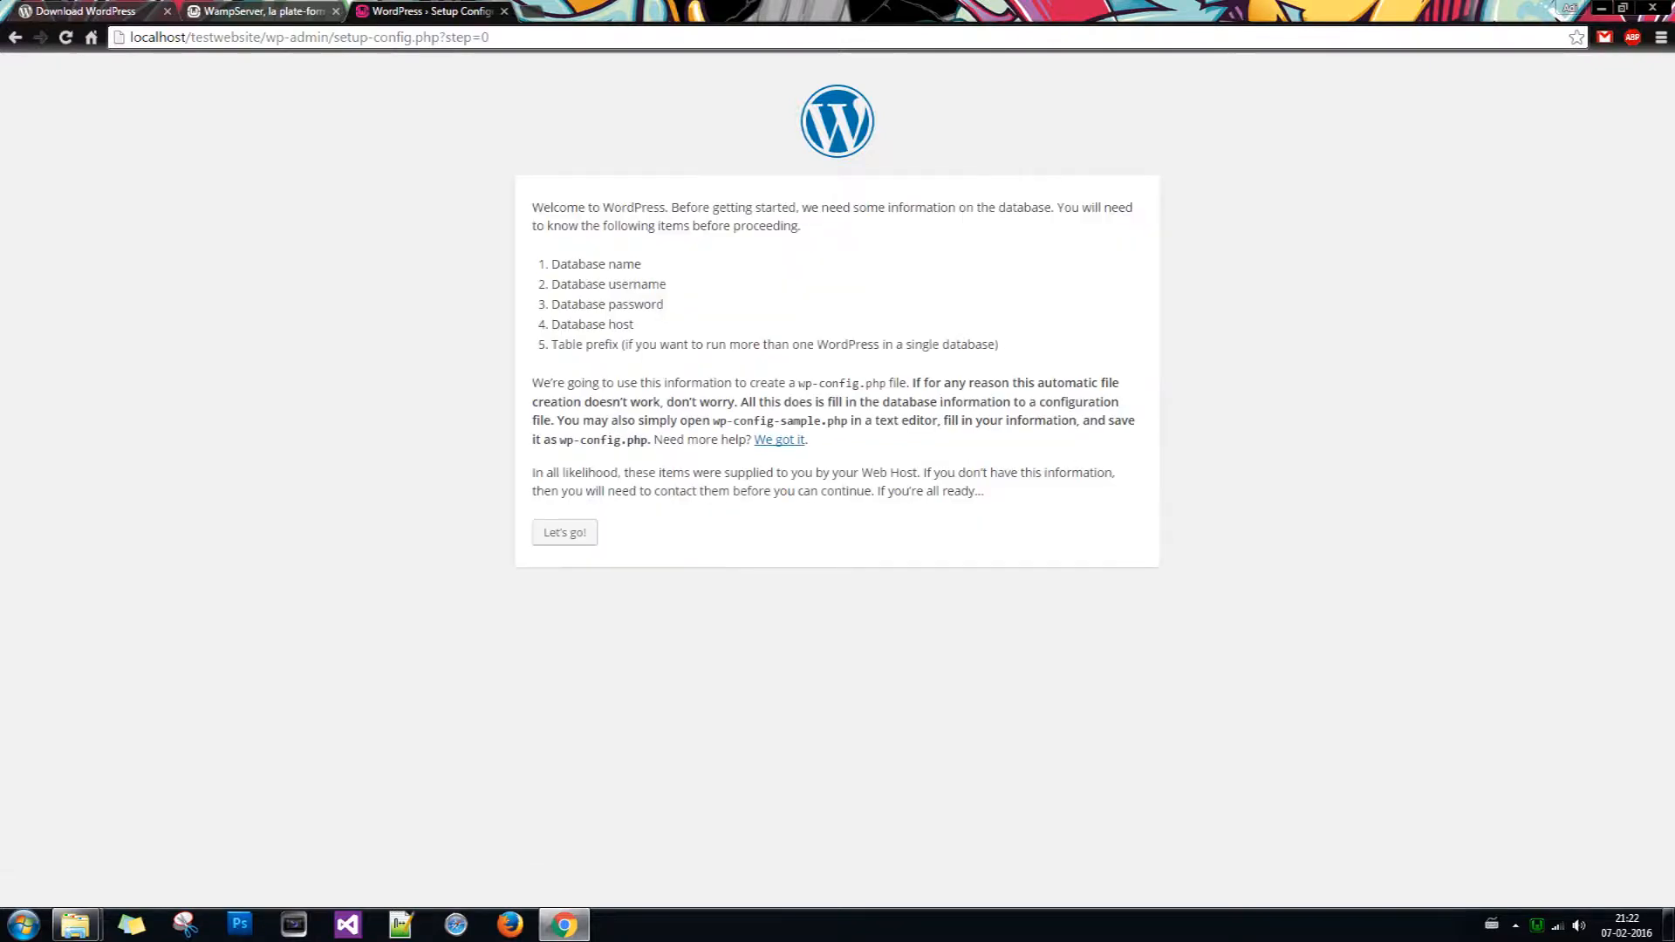
left_click(585, 534)
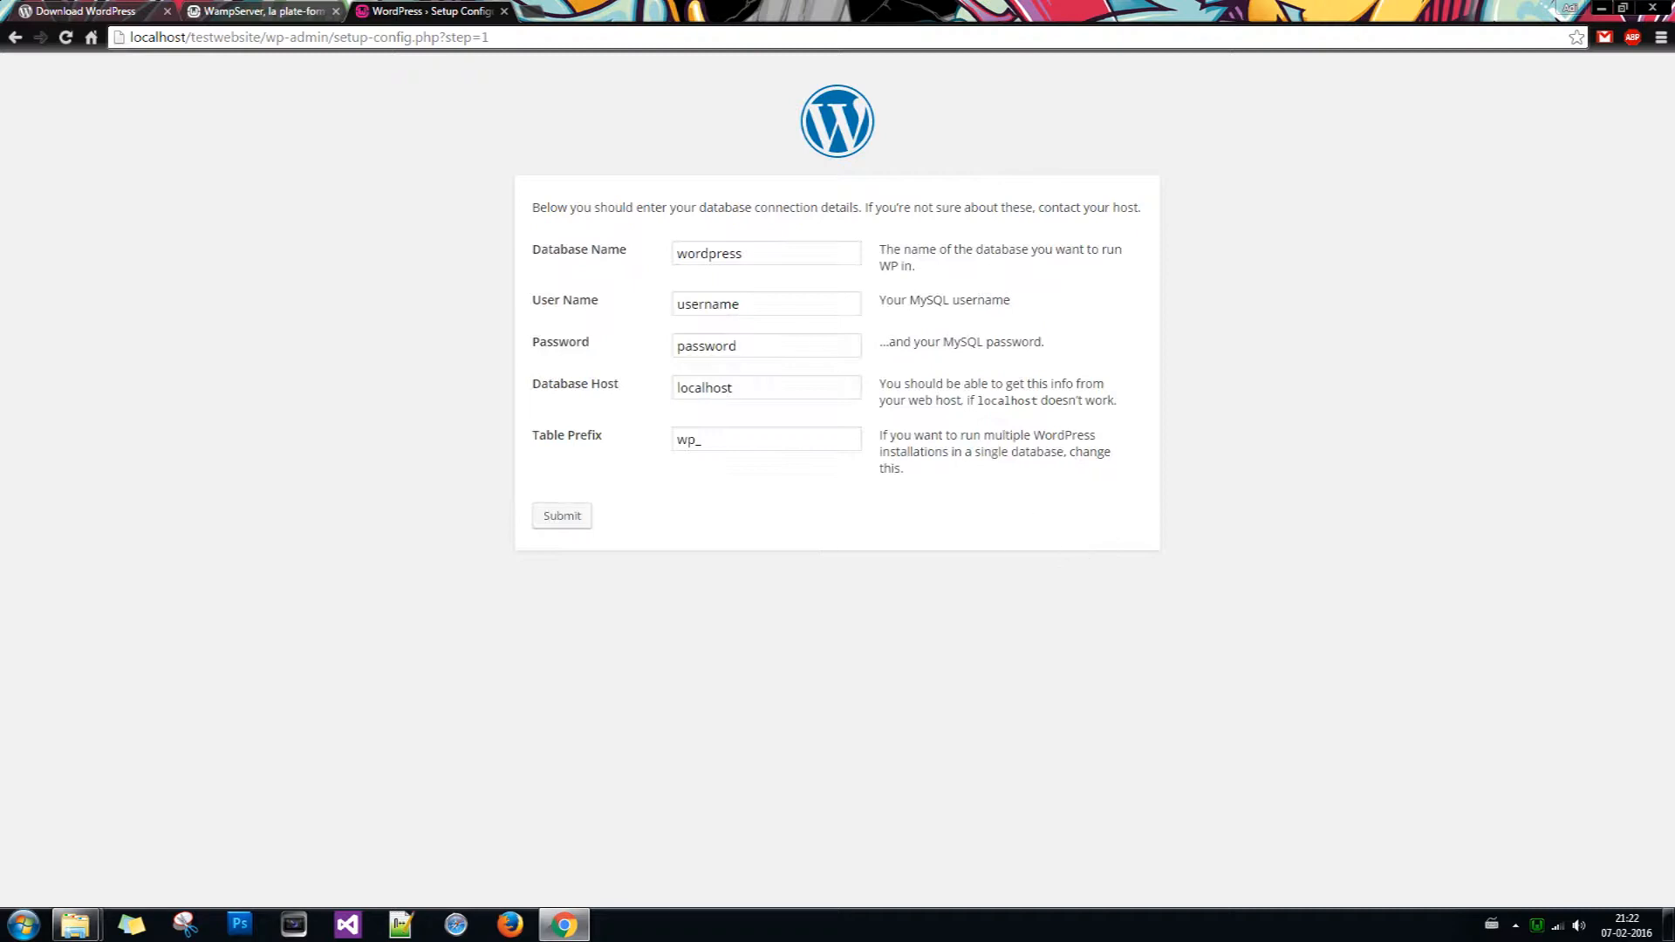
Step: Enter random_db as the Database Name and root as the User Name
key("Tab")
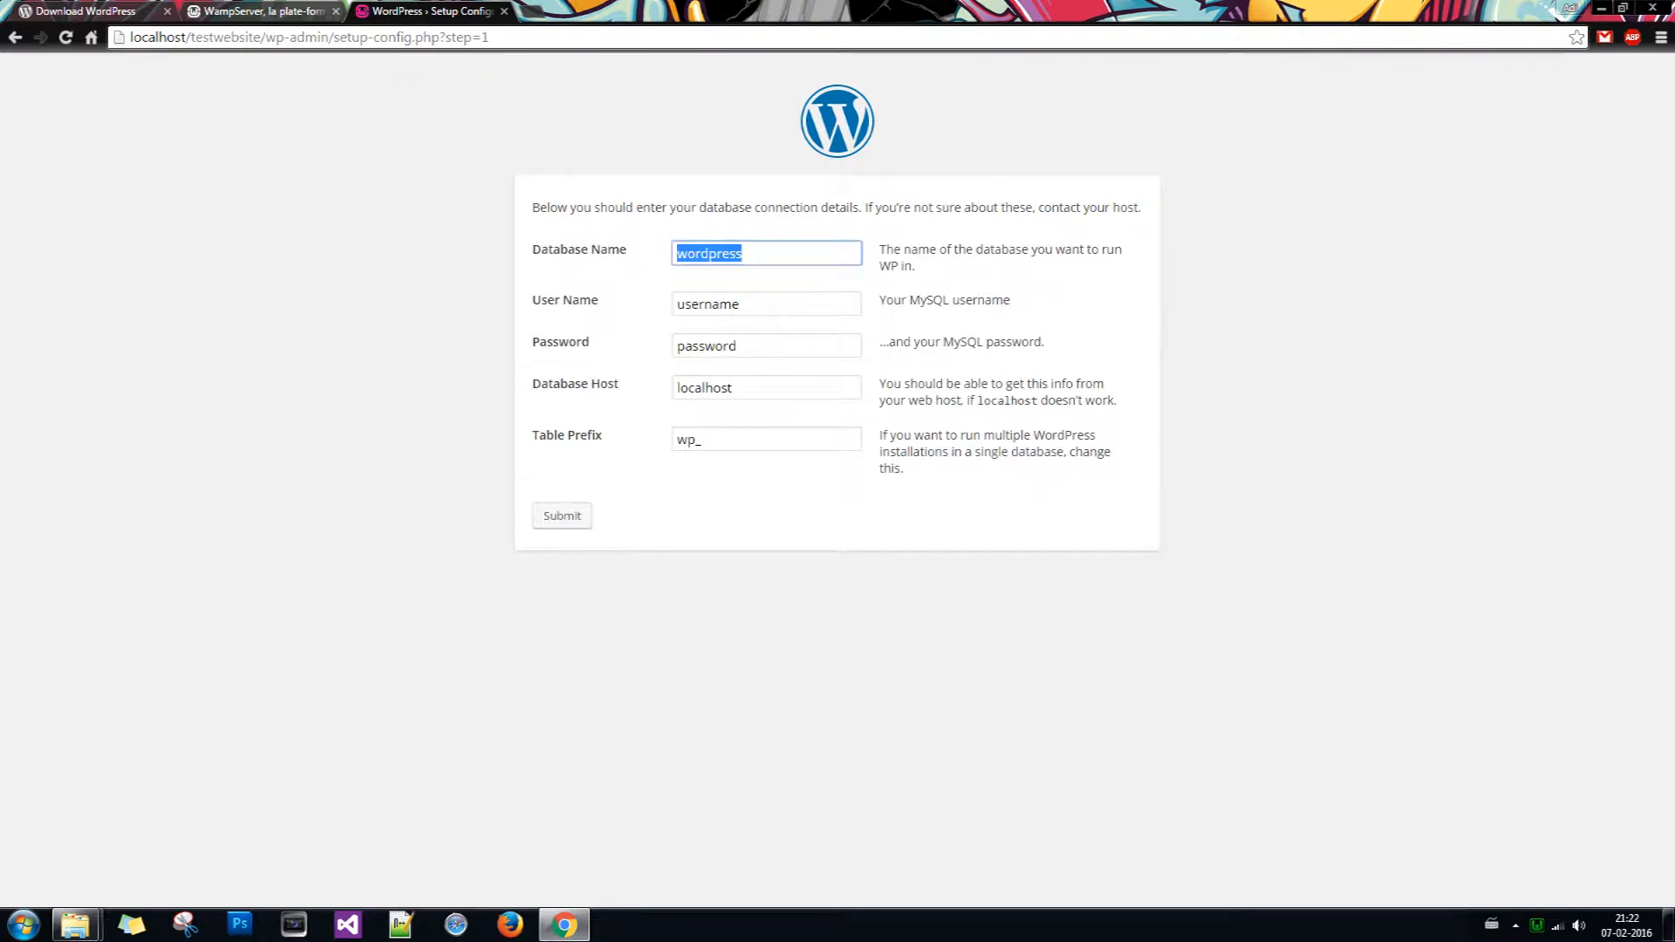
type("ra")
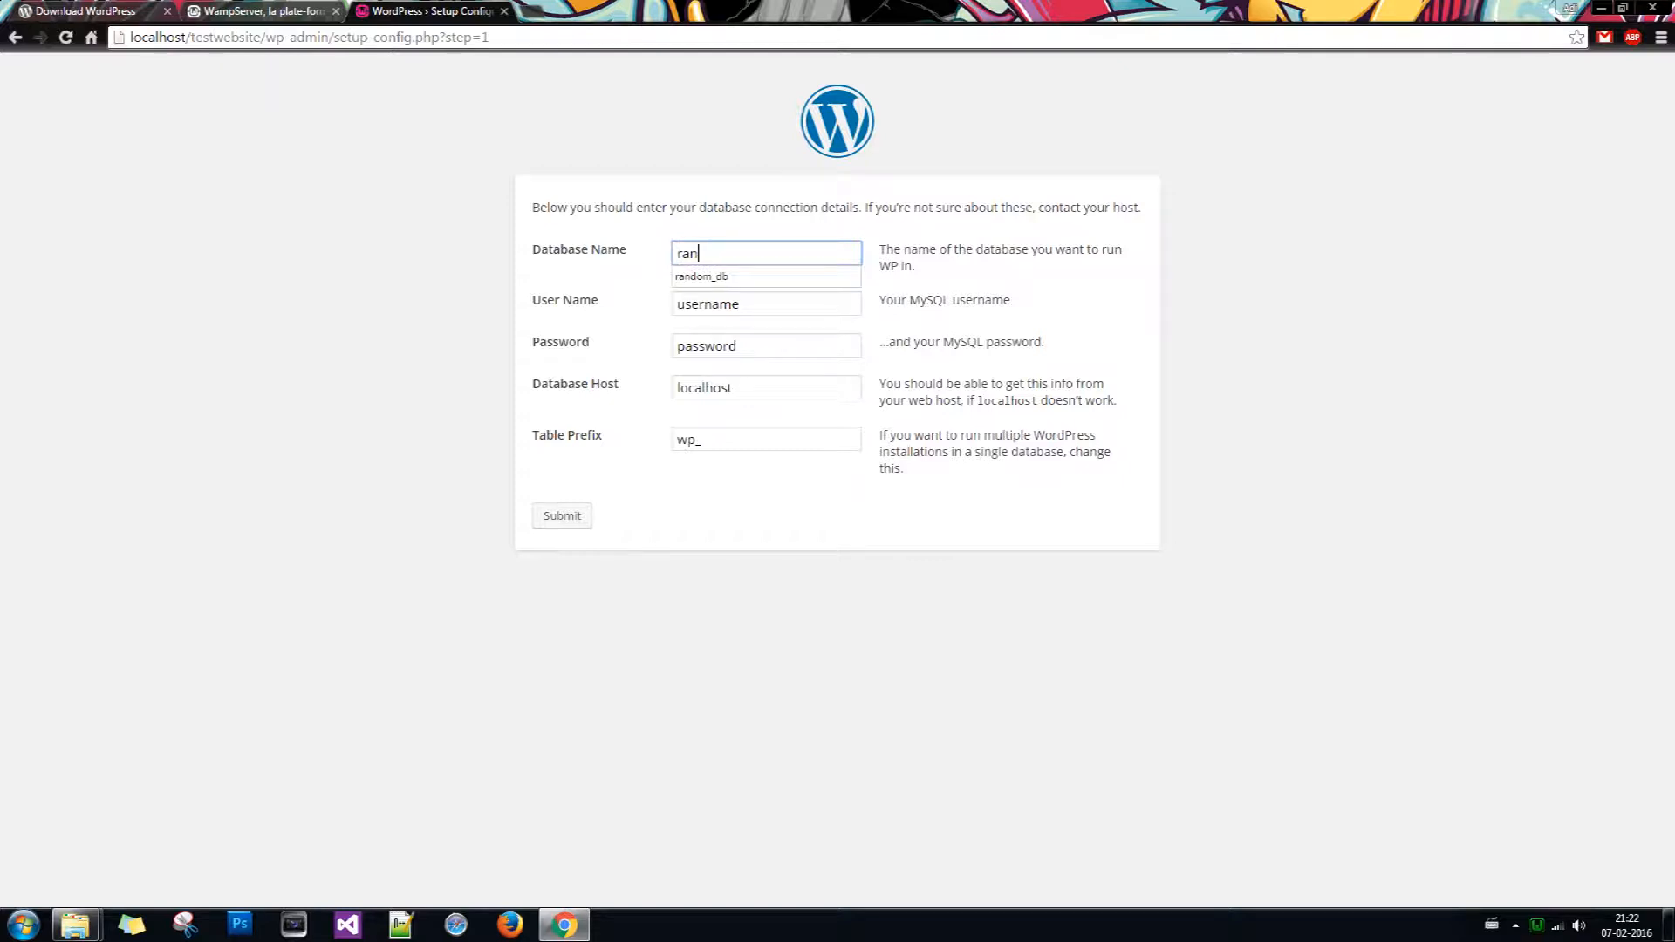
type("n")
key("Down")
key("Return")
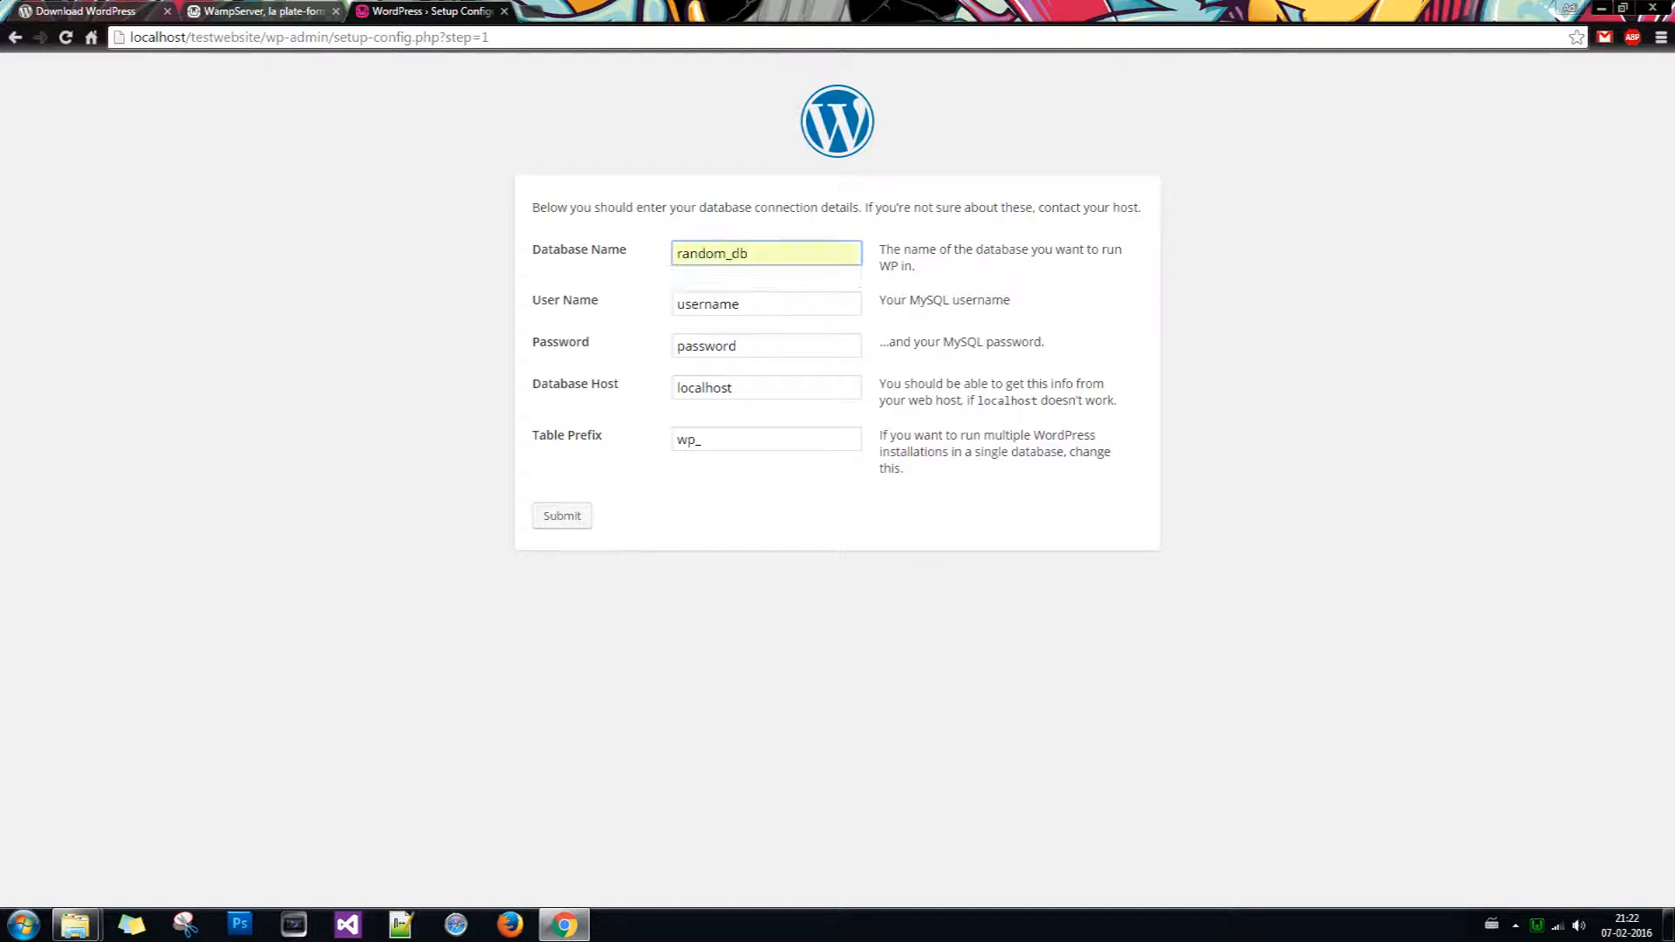
key("Tab")
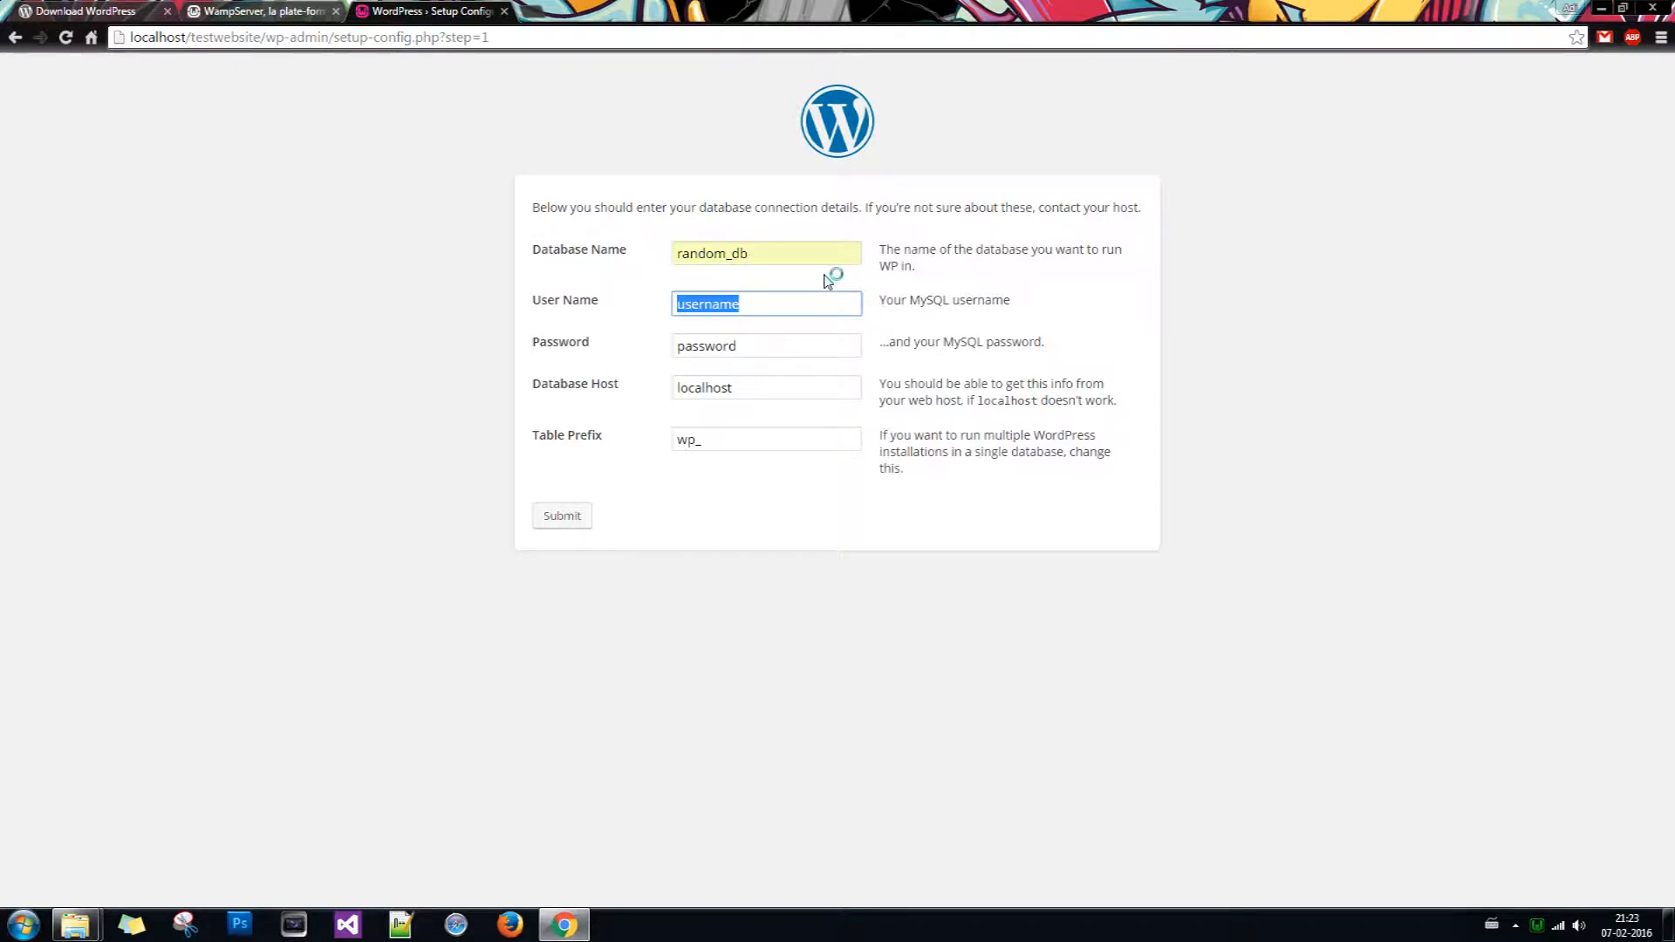
type("root")
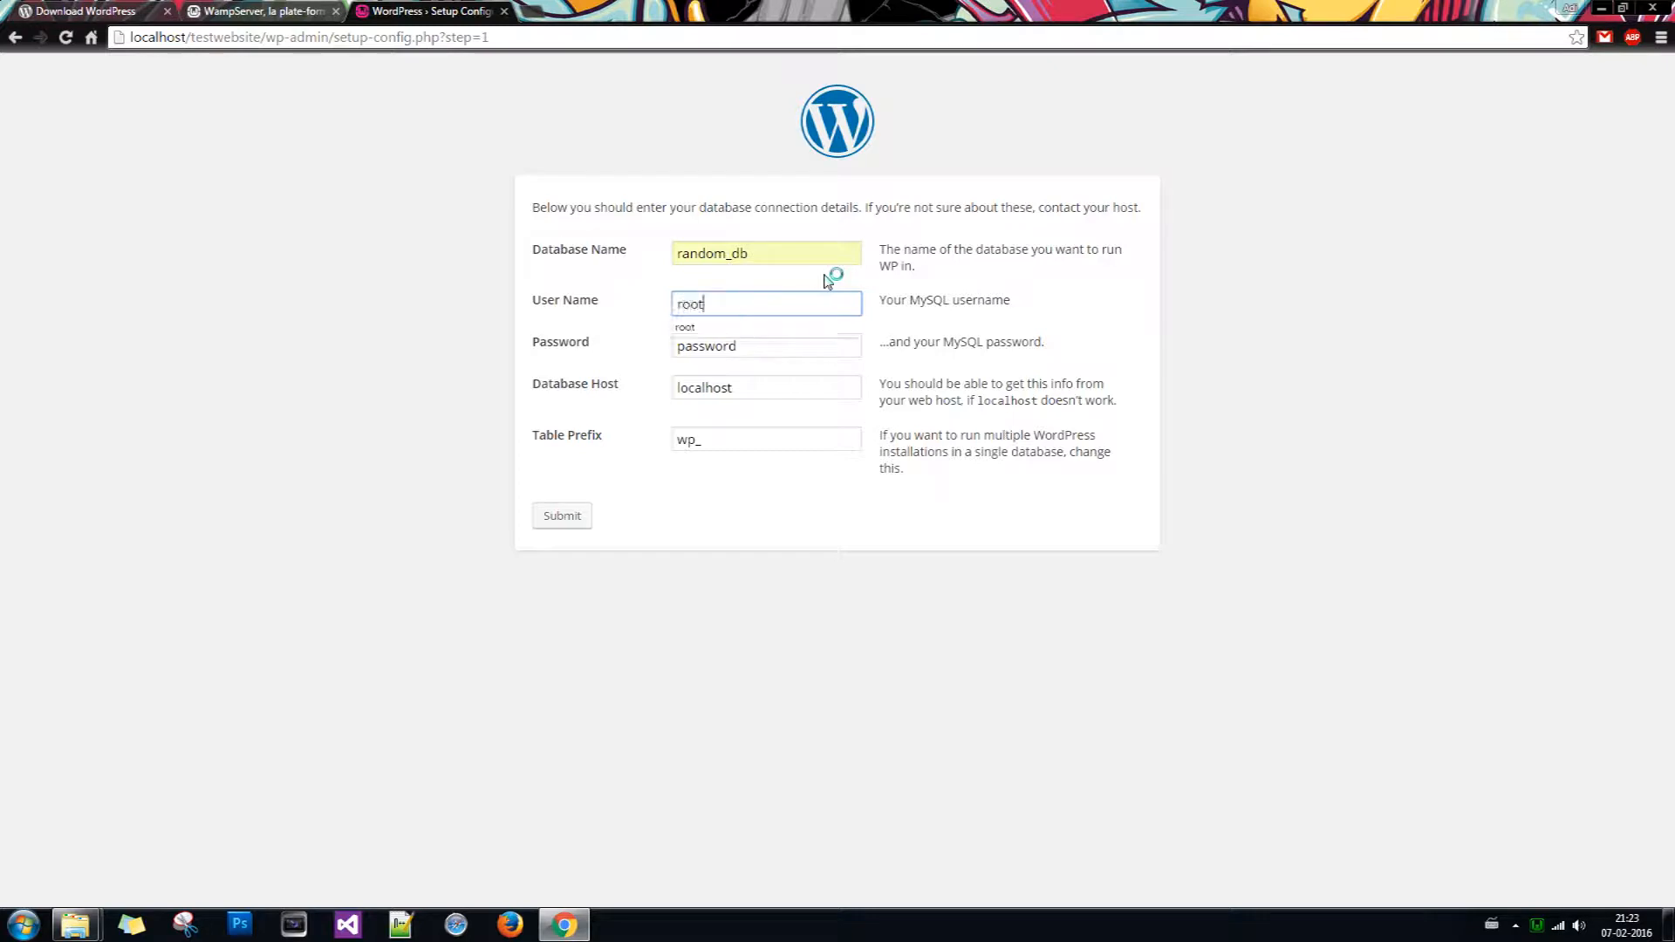
Step: Leave the password empty, keep host localhost and prefix wp_, and submit
key("Tab")
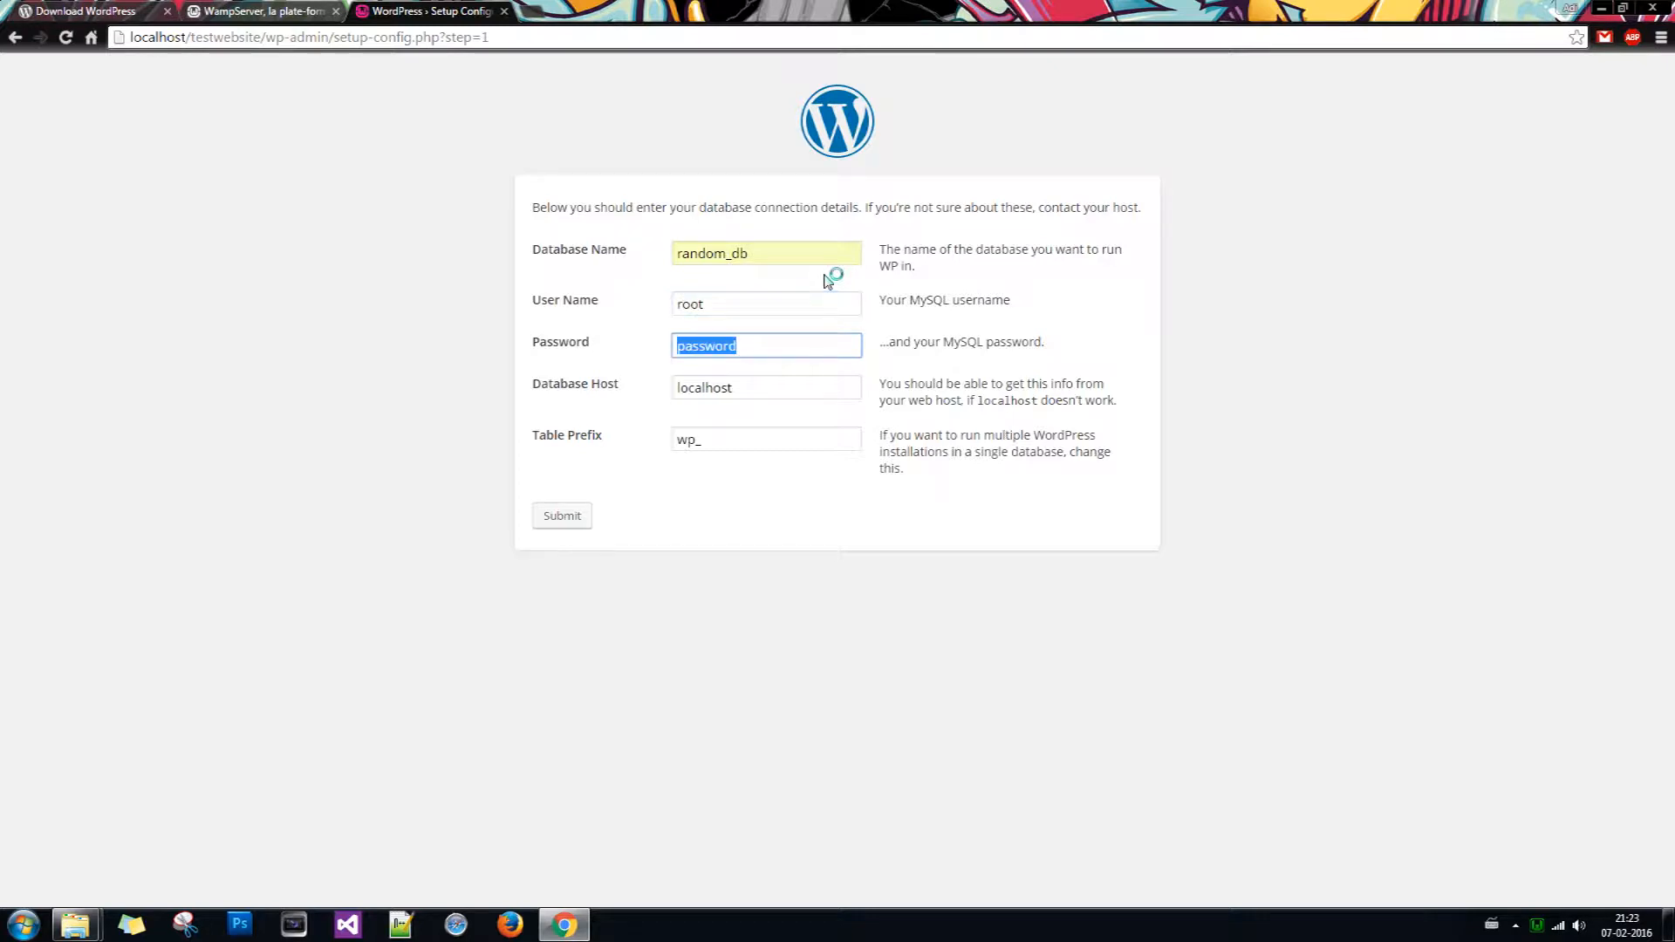
key("BackSpace")
left_click(775, 300)
left_click(769, 347)
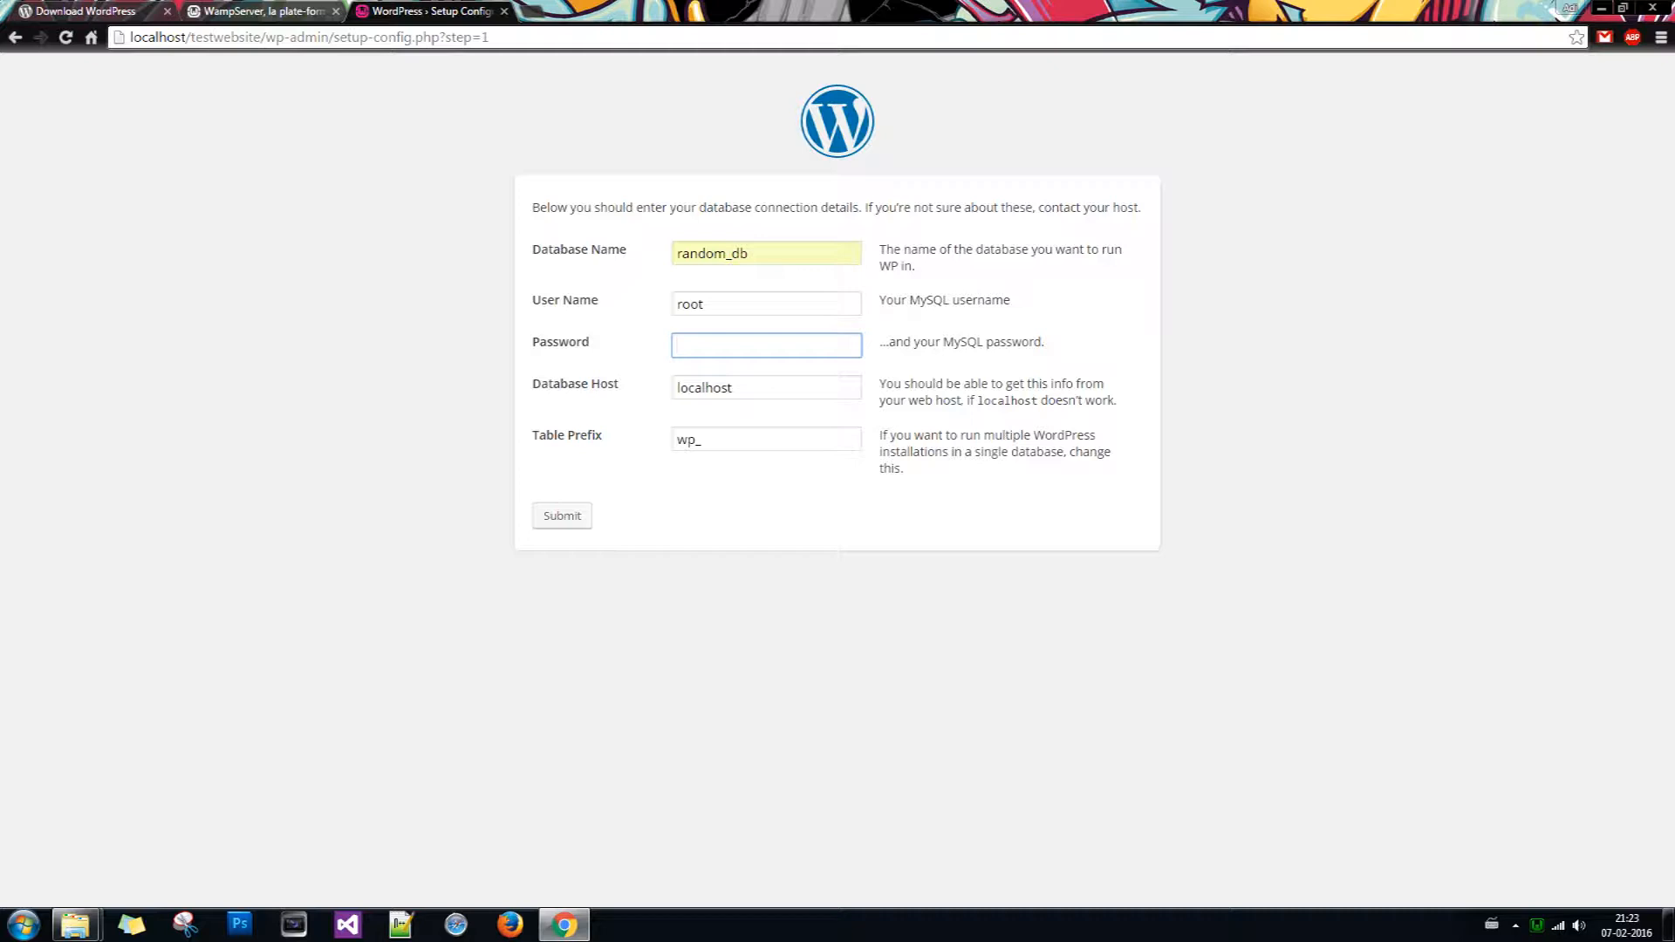
left_click(804, 388)
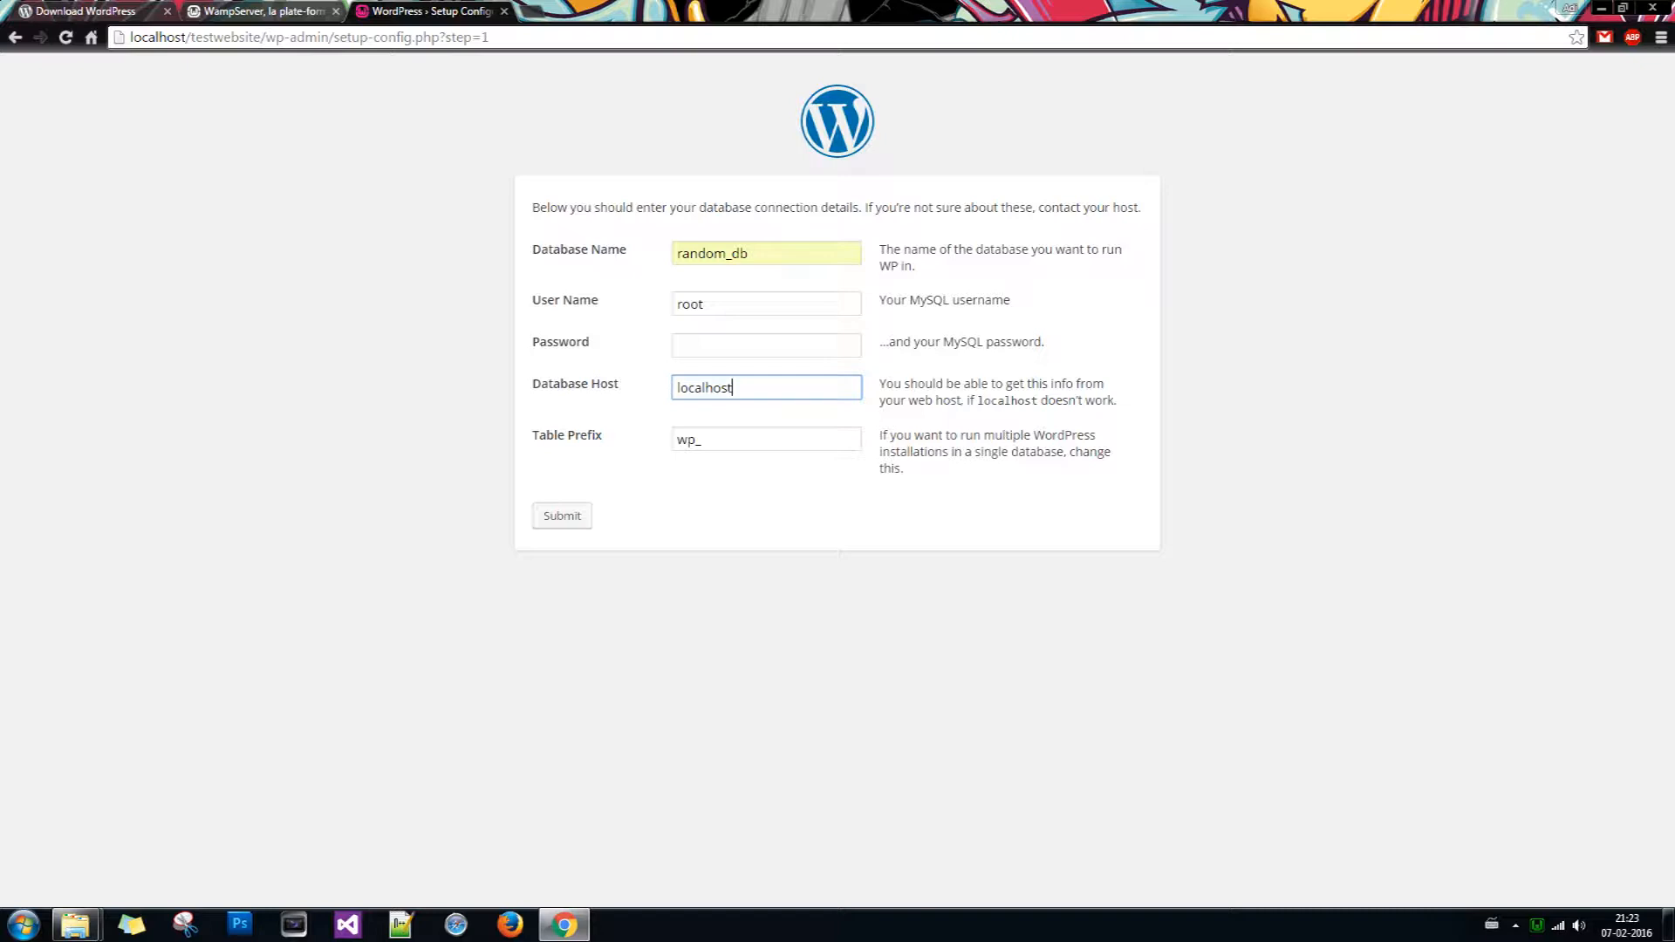
left_click(562, 519)
left_click(562, 518)
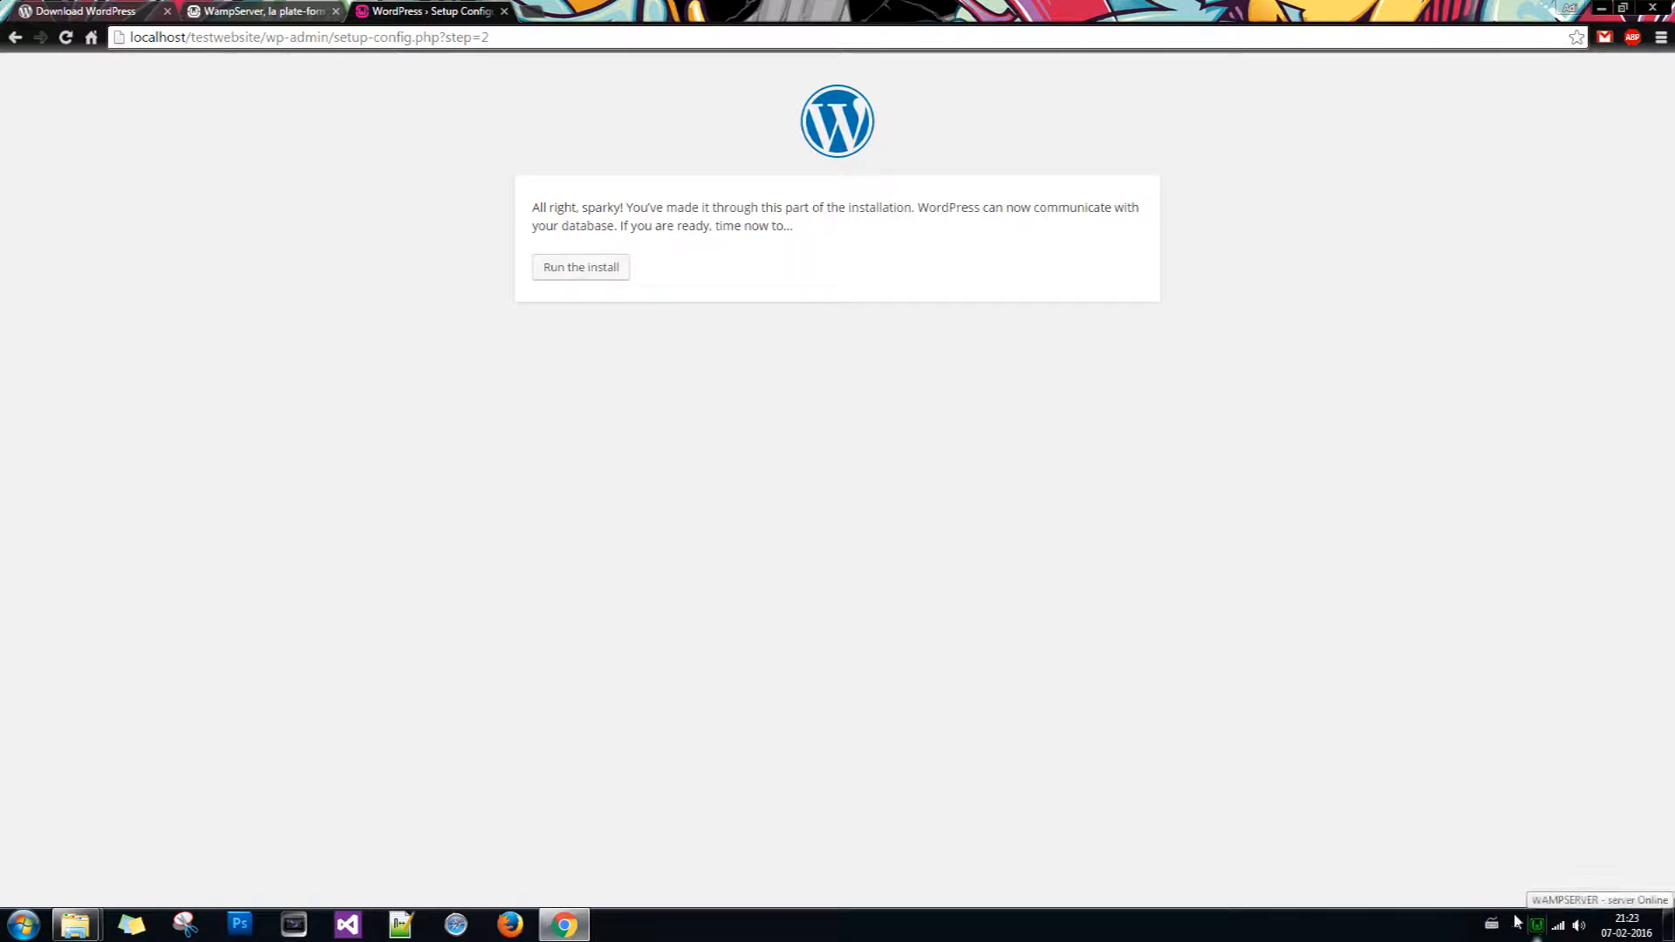
Step: Start the installation with Site Title 'Test Website' and username 'testadmin'
left_click(597, 272)
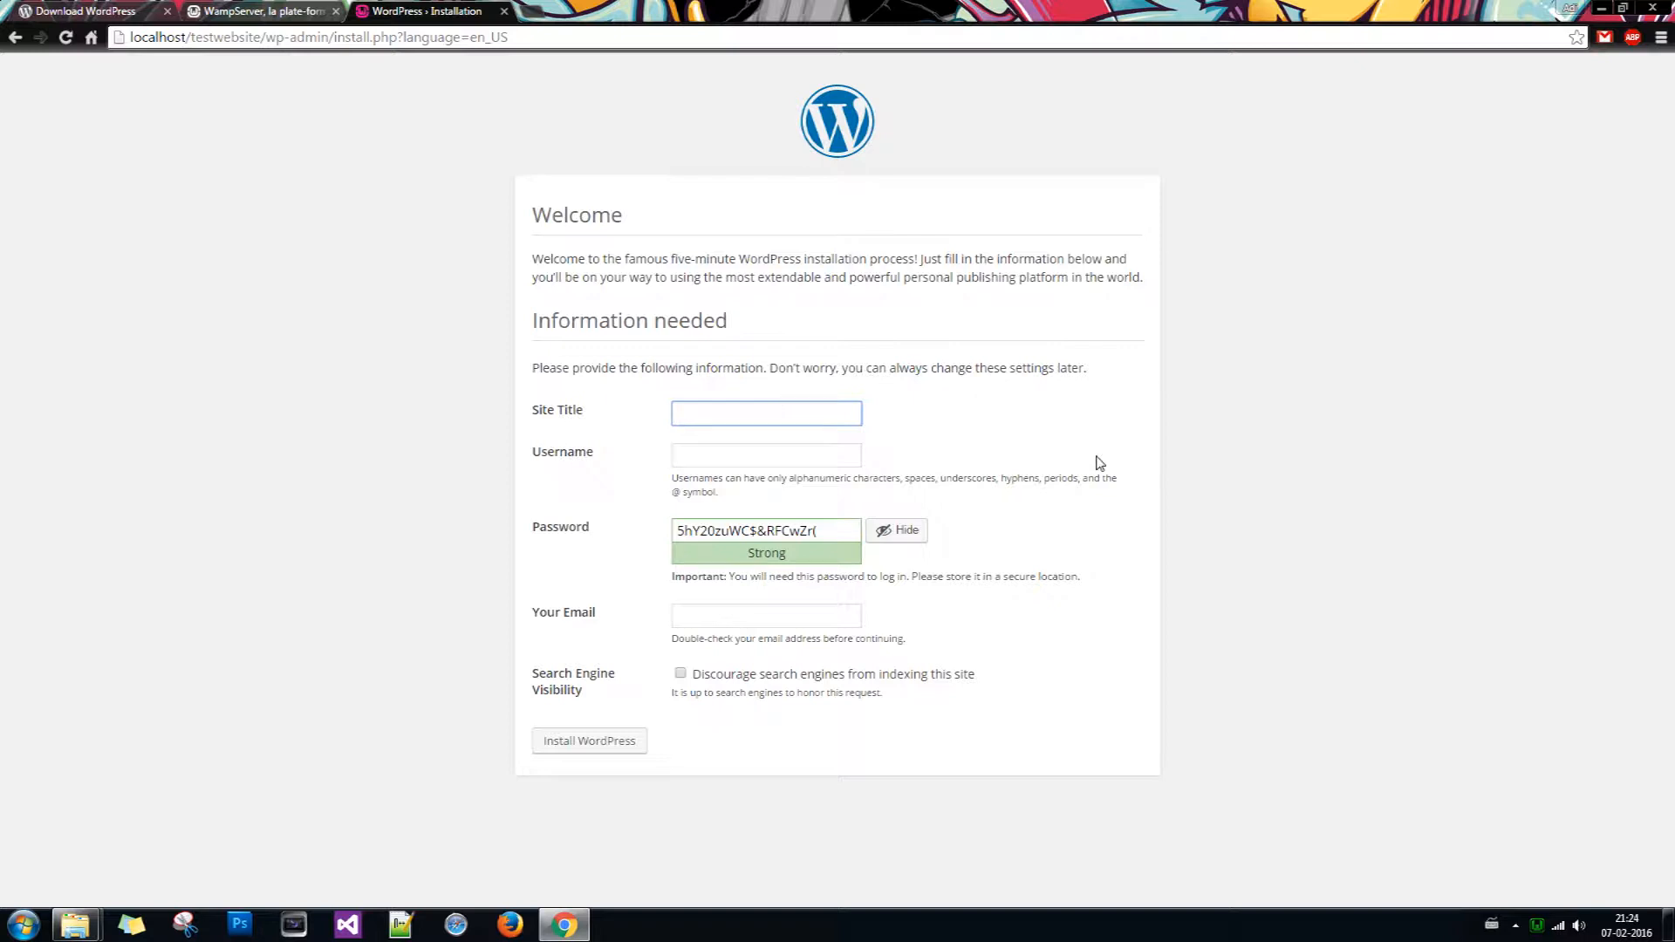
type("Test Website")
left_click(766, 456)
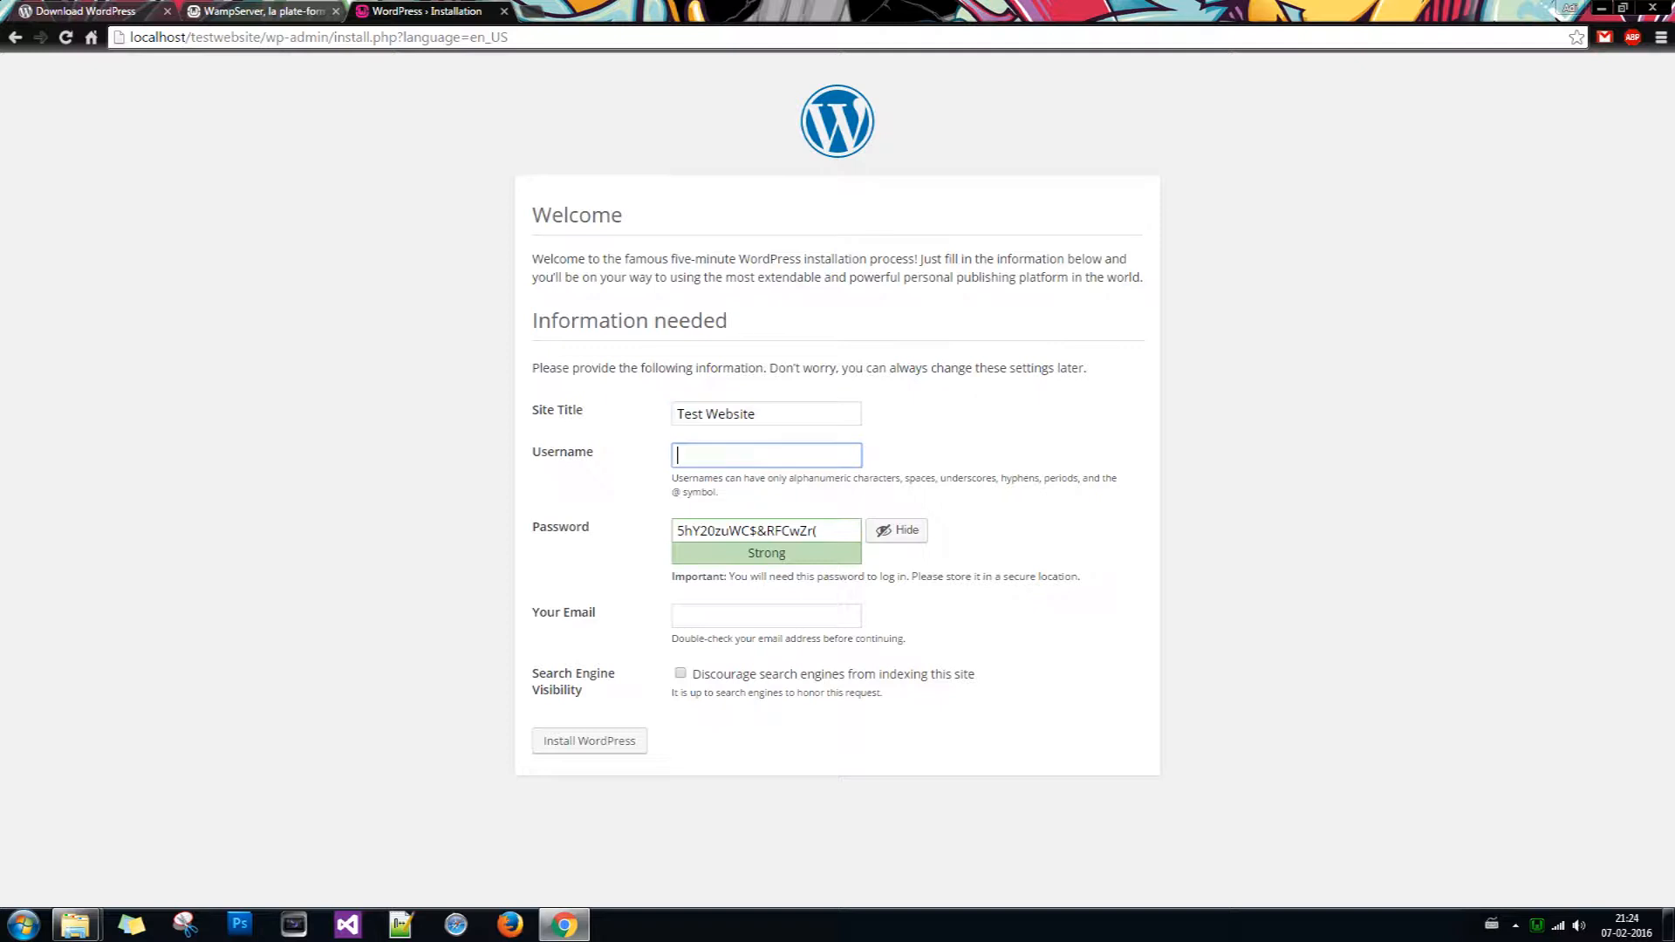
type("testadmin")
key("ctrl+a")
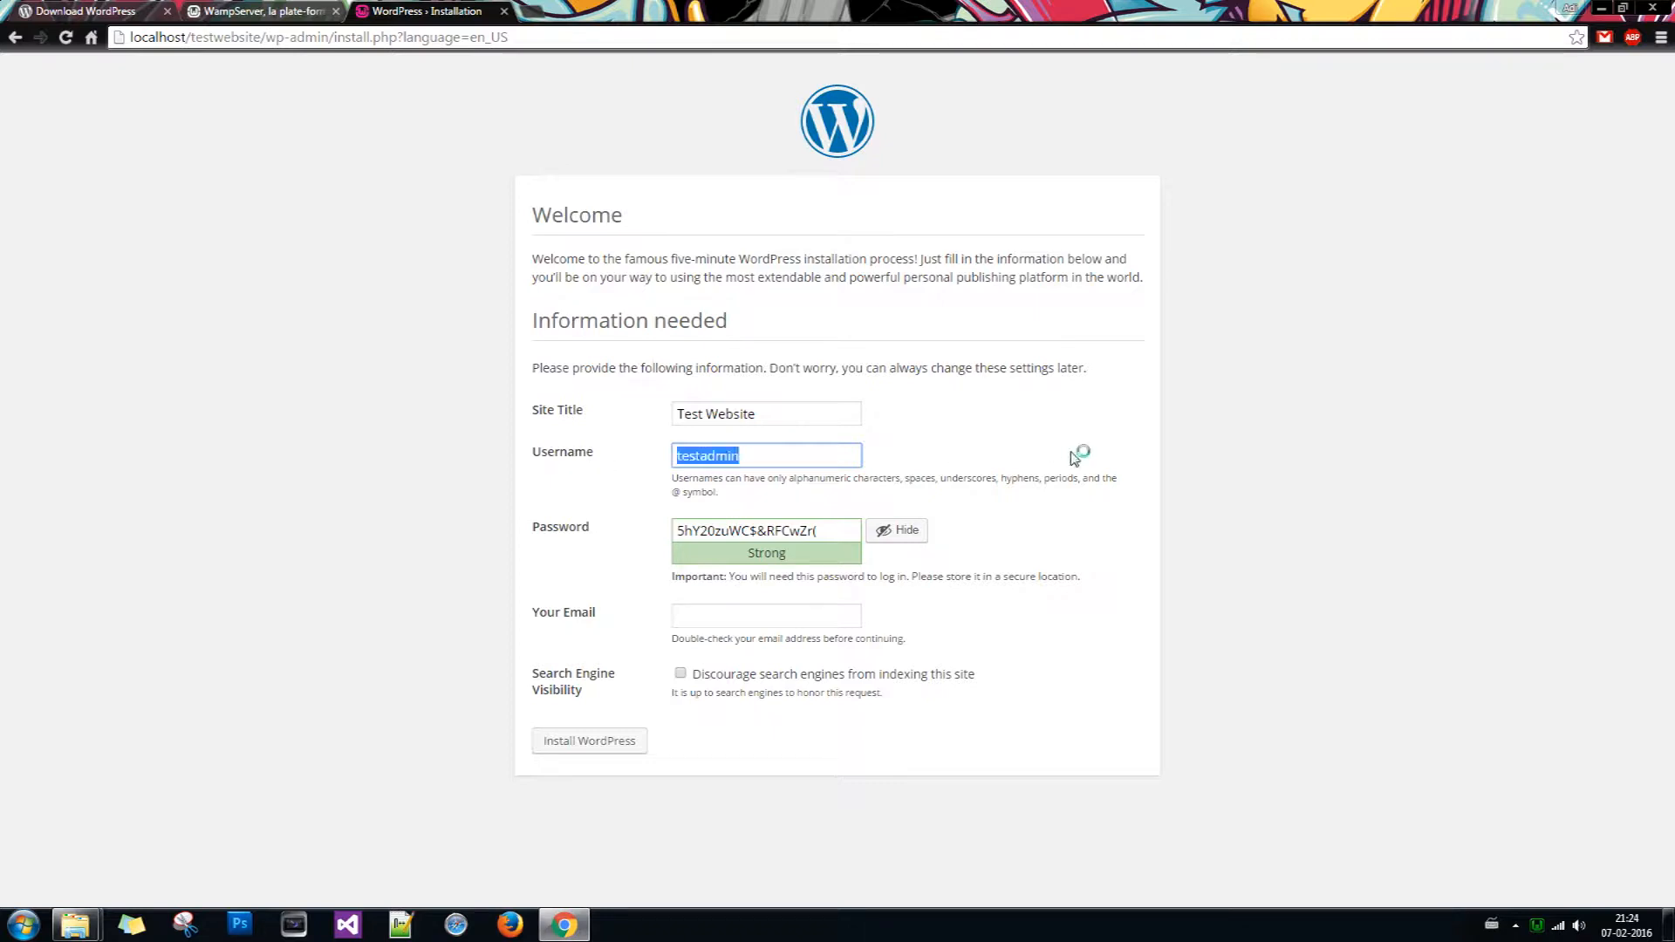
left_click(1117, 530)
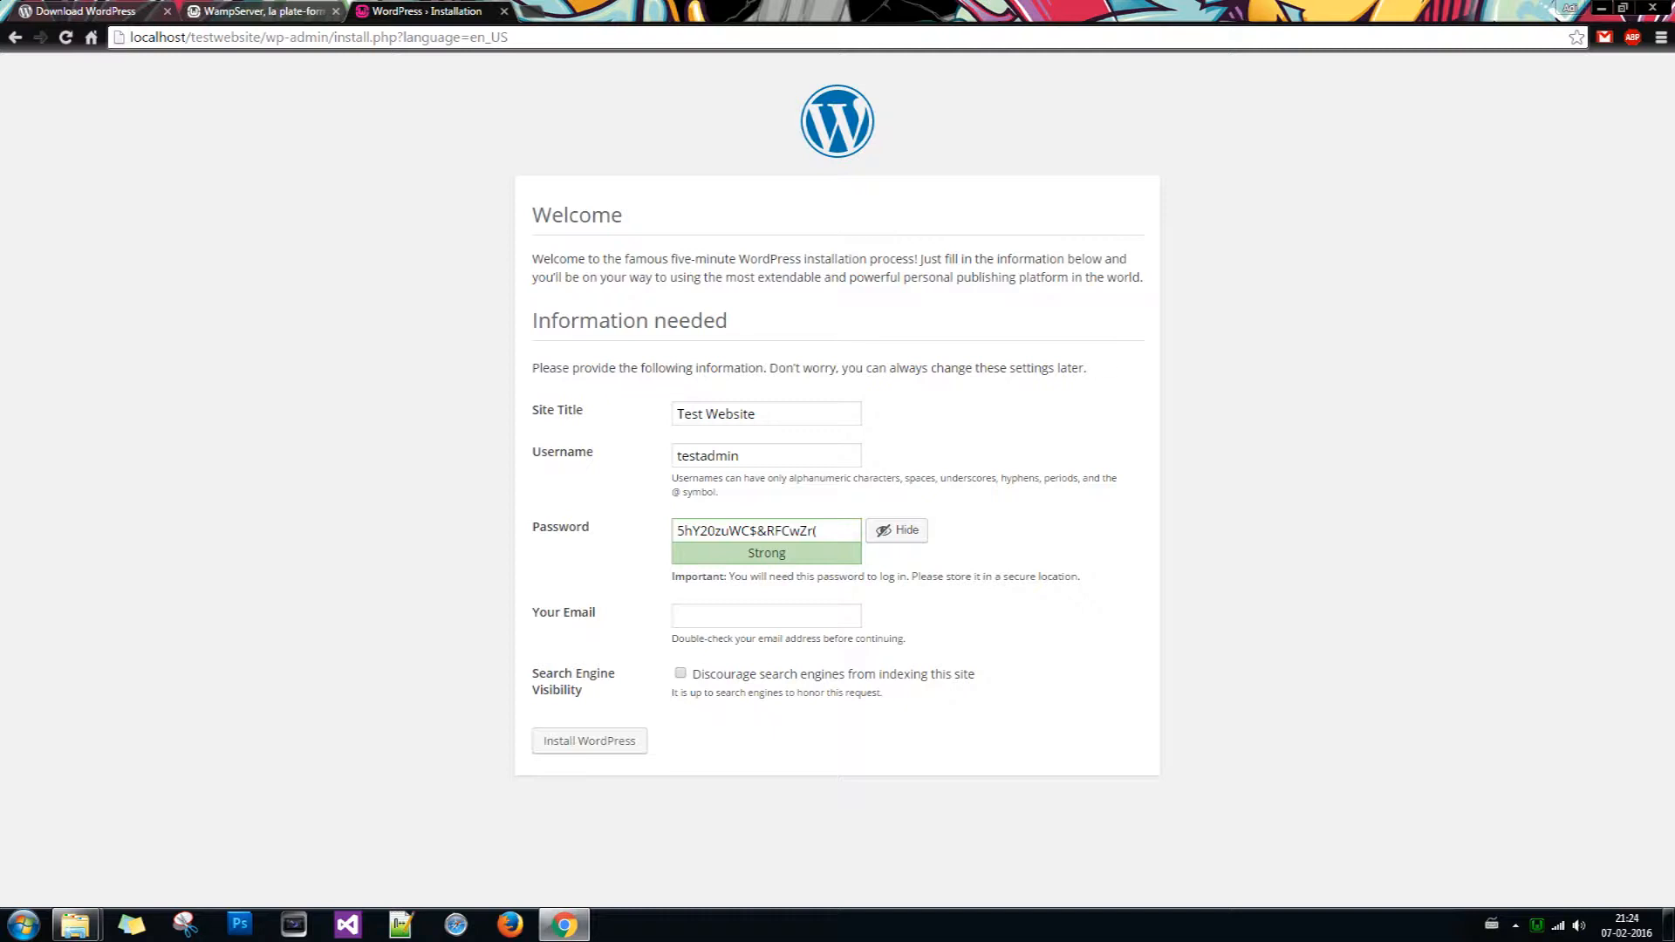
Step: Copy the generated admin password into a new tab and return to the form
left_click_drag(823, 530, 631, 541)
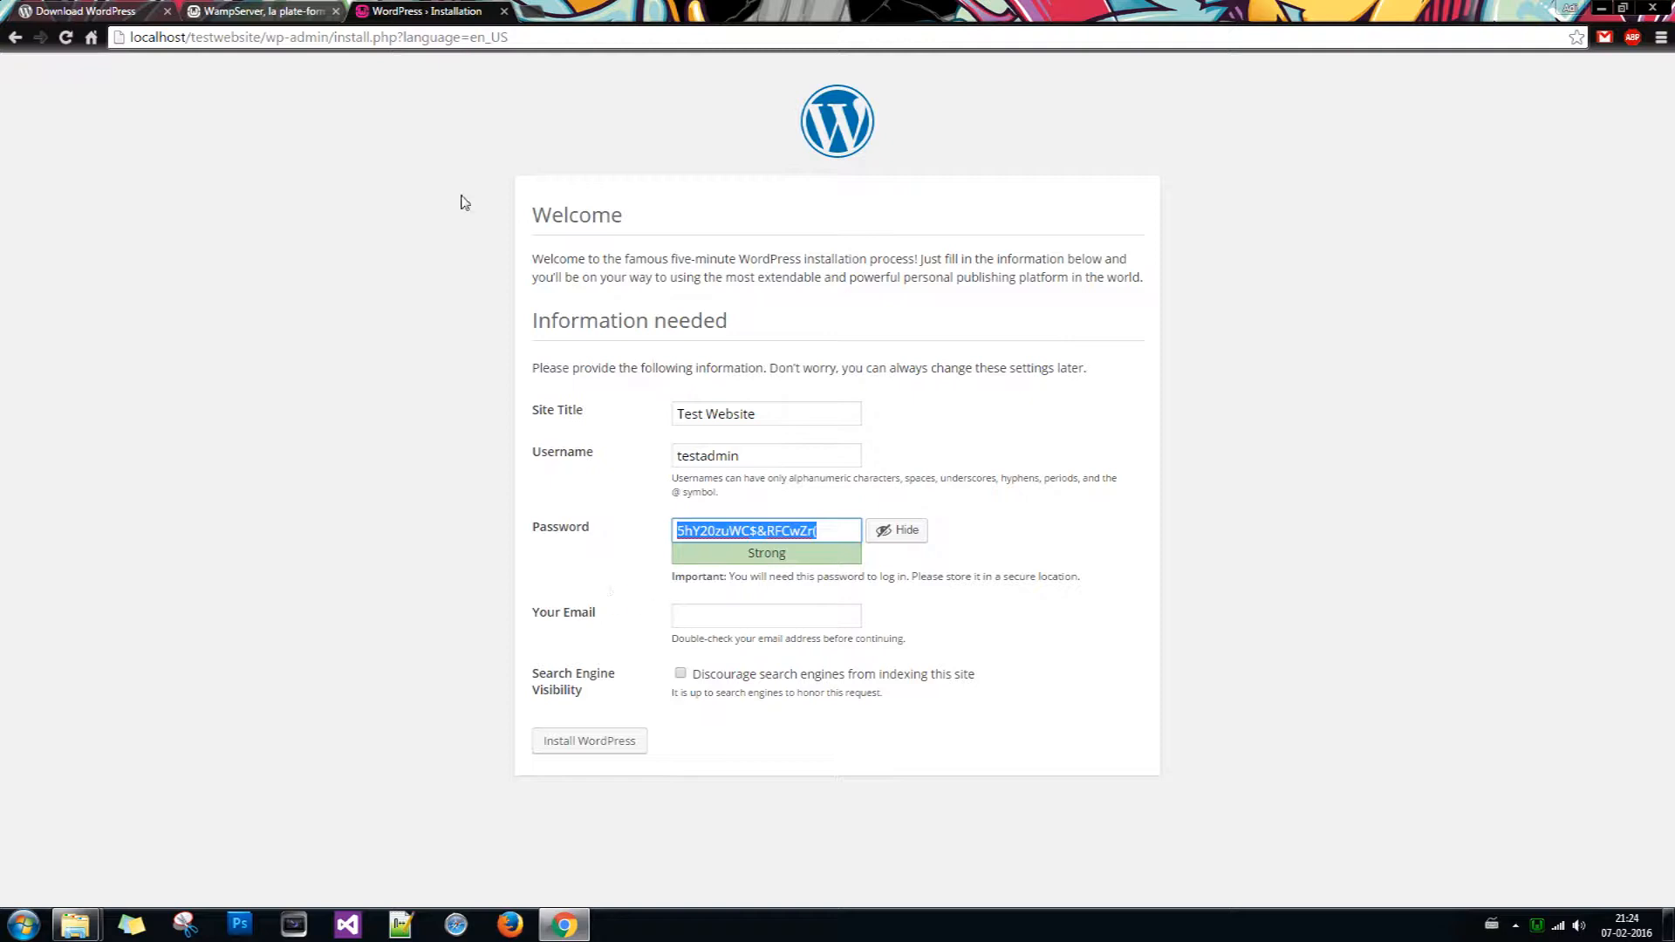
left_click(523, 11)
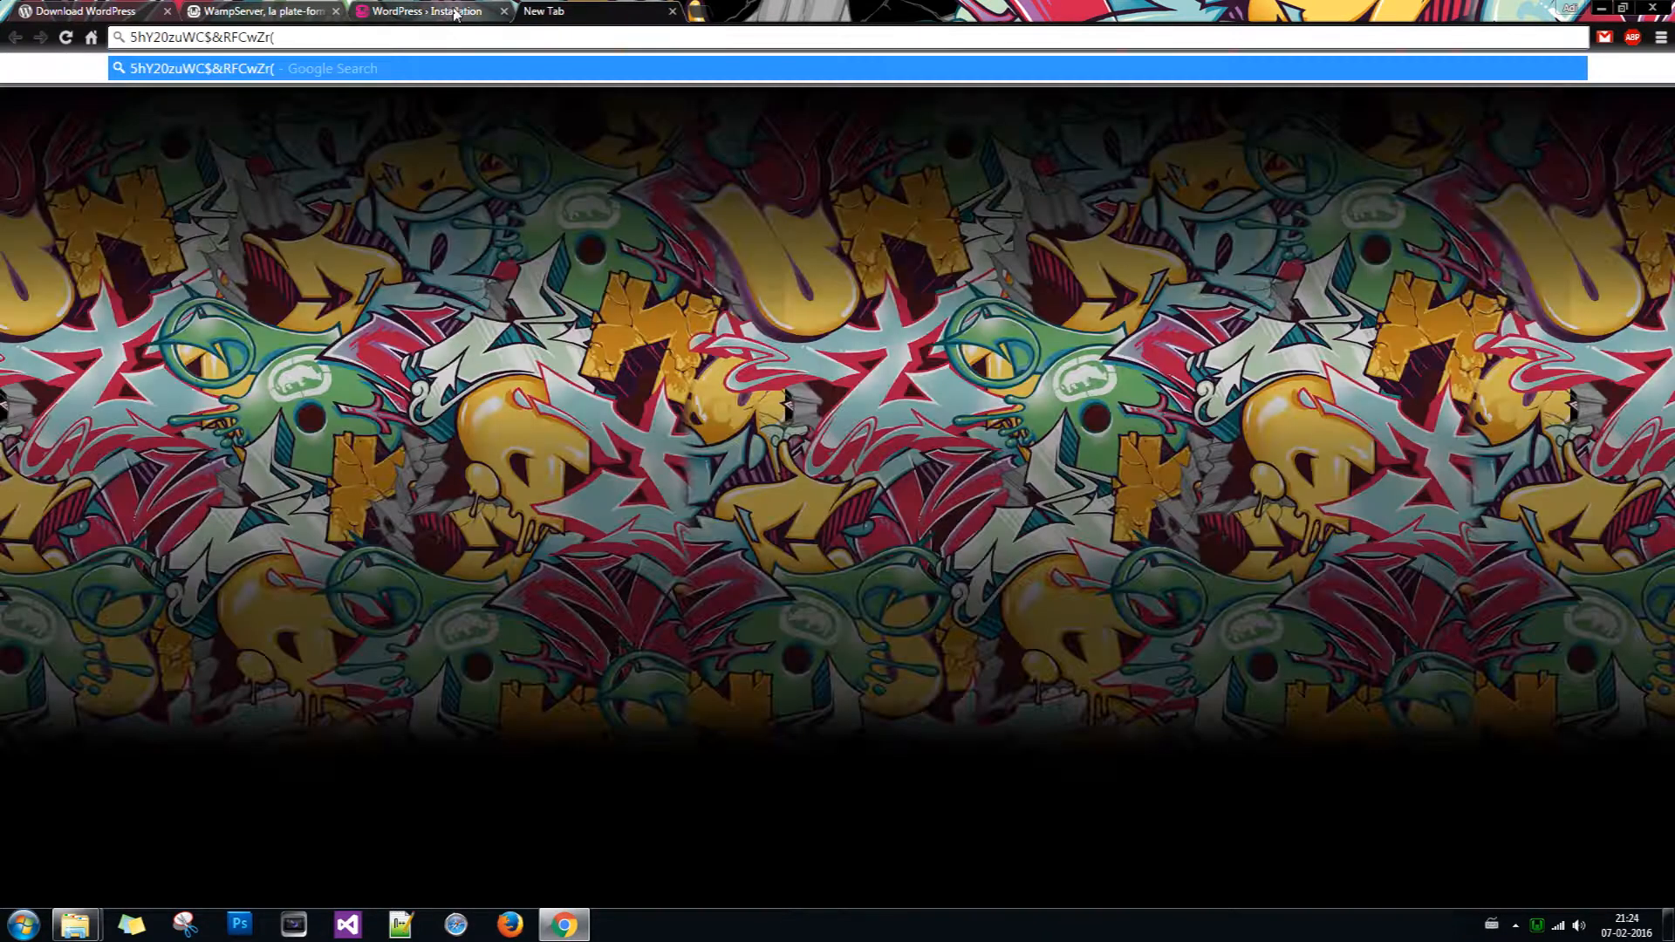
left_click(454, 12)
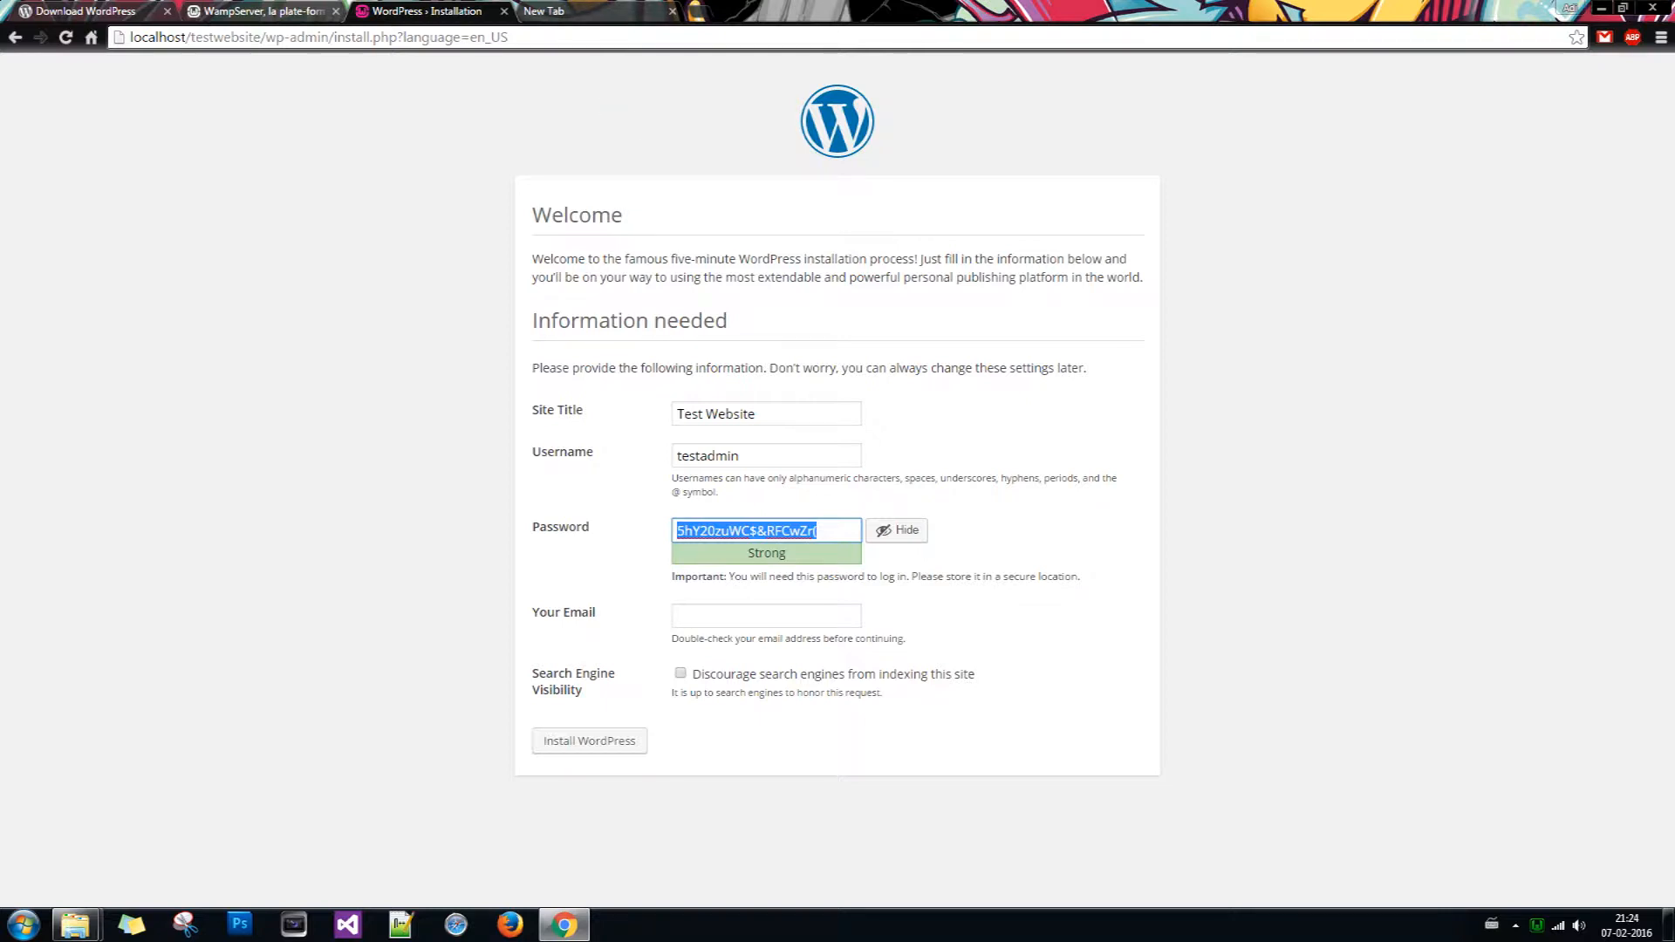
left_click(781, 619)
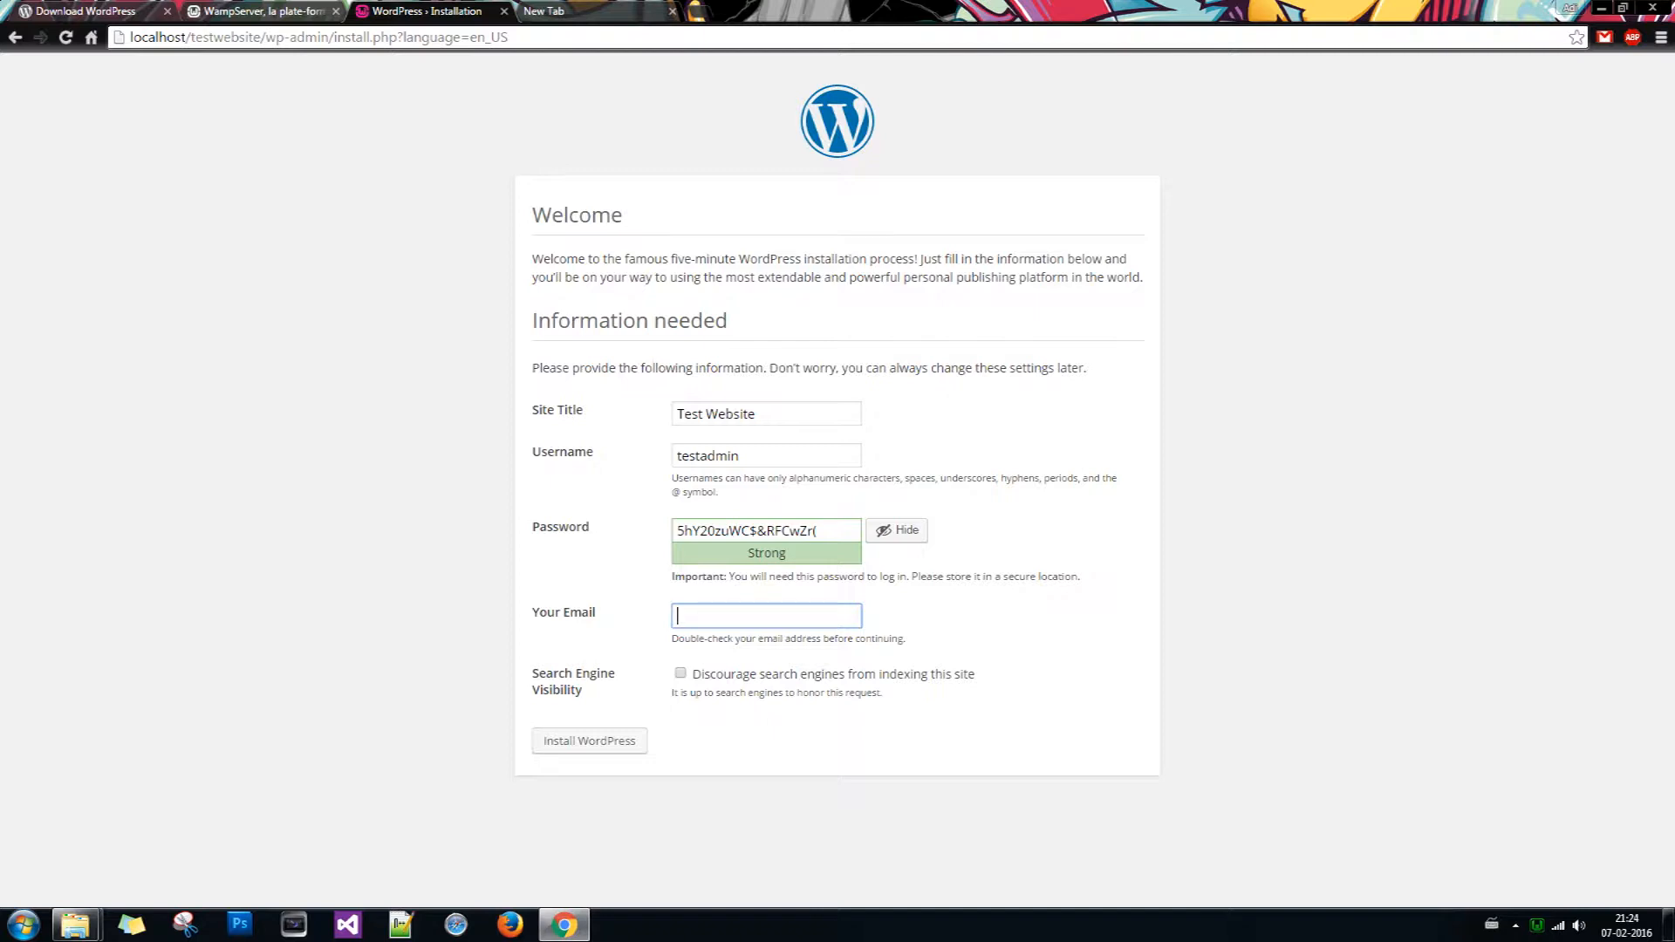
Step: Enter the admin e-mail, tick 'Discourage search engines from indexing this site', and install
type("adite")
key("BackSpace")
key("BackSpace")
key("BackSpace")
key("BackSpace")
key("BackSpace")
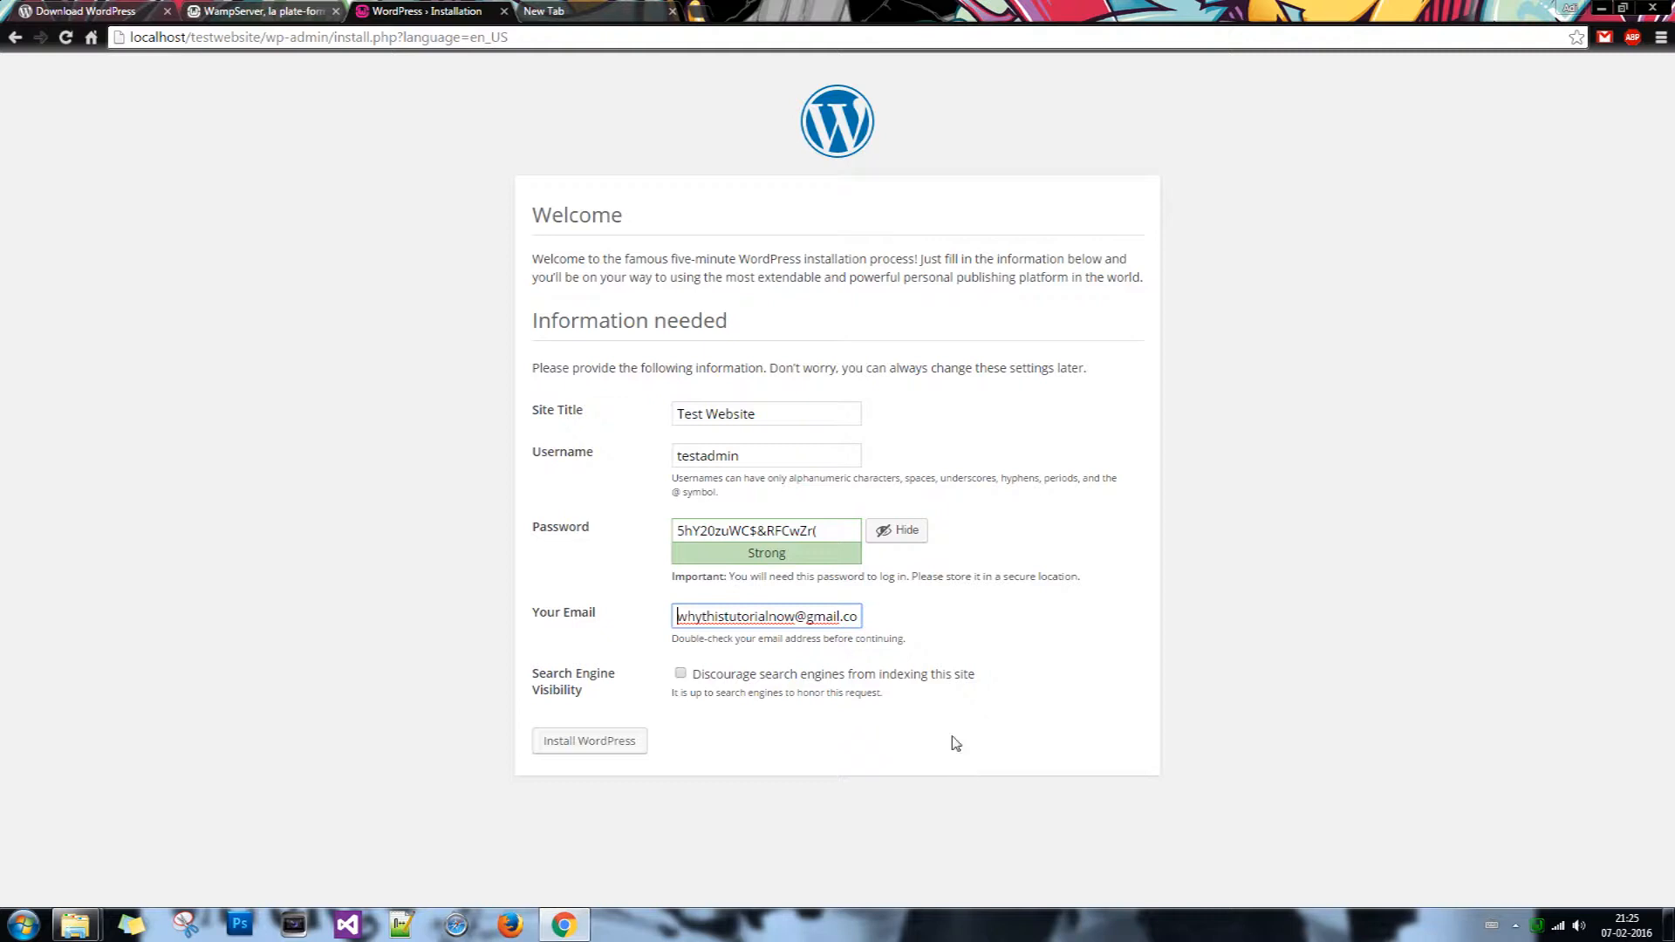
left_click(681, 673)
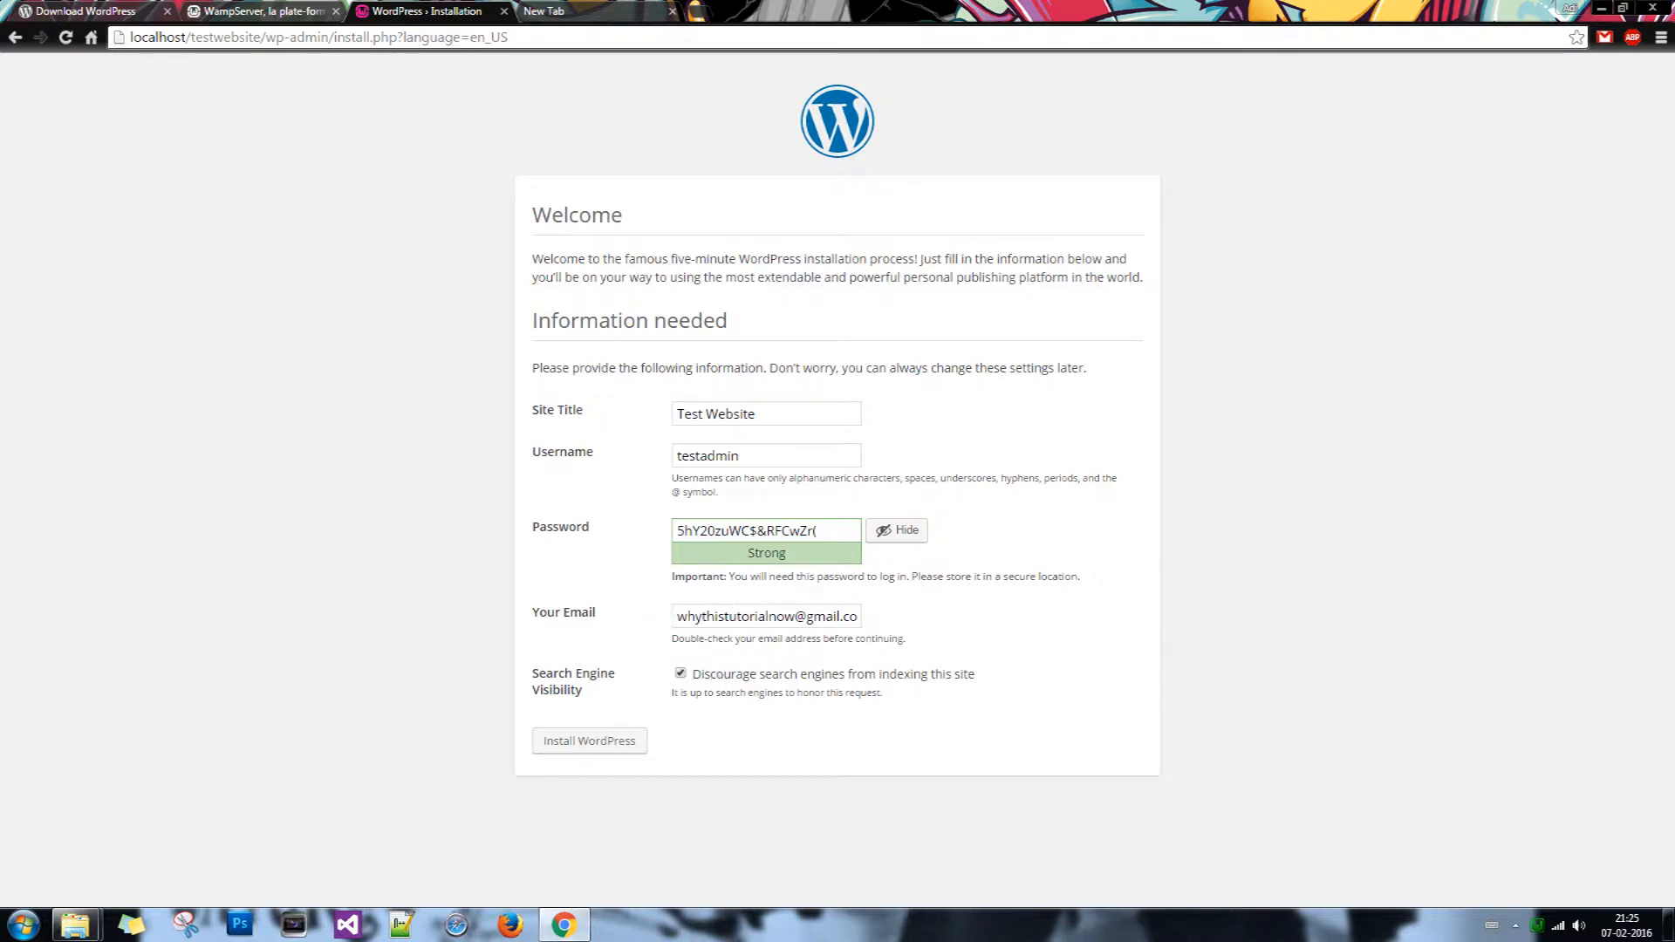
left_click(600, 743)
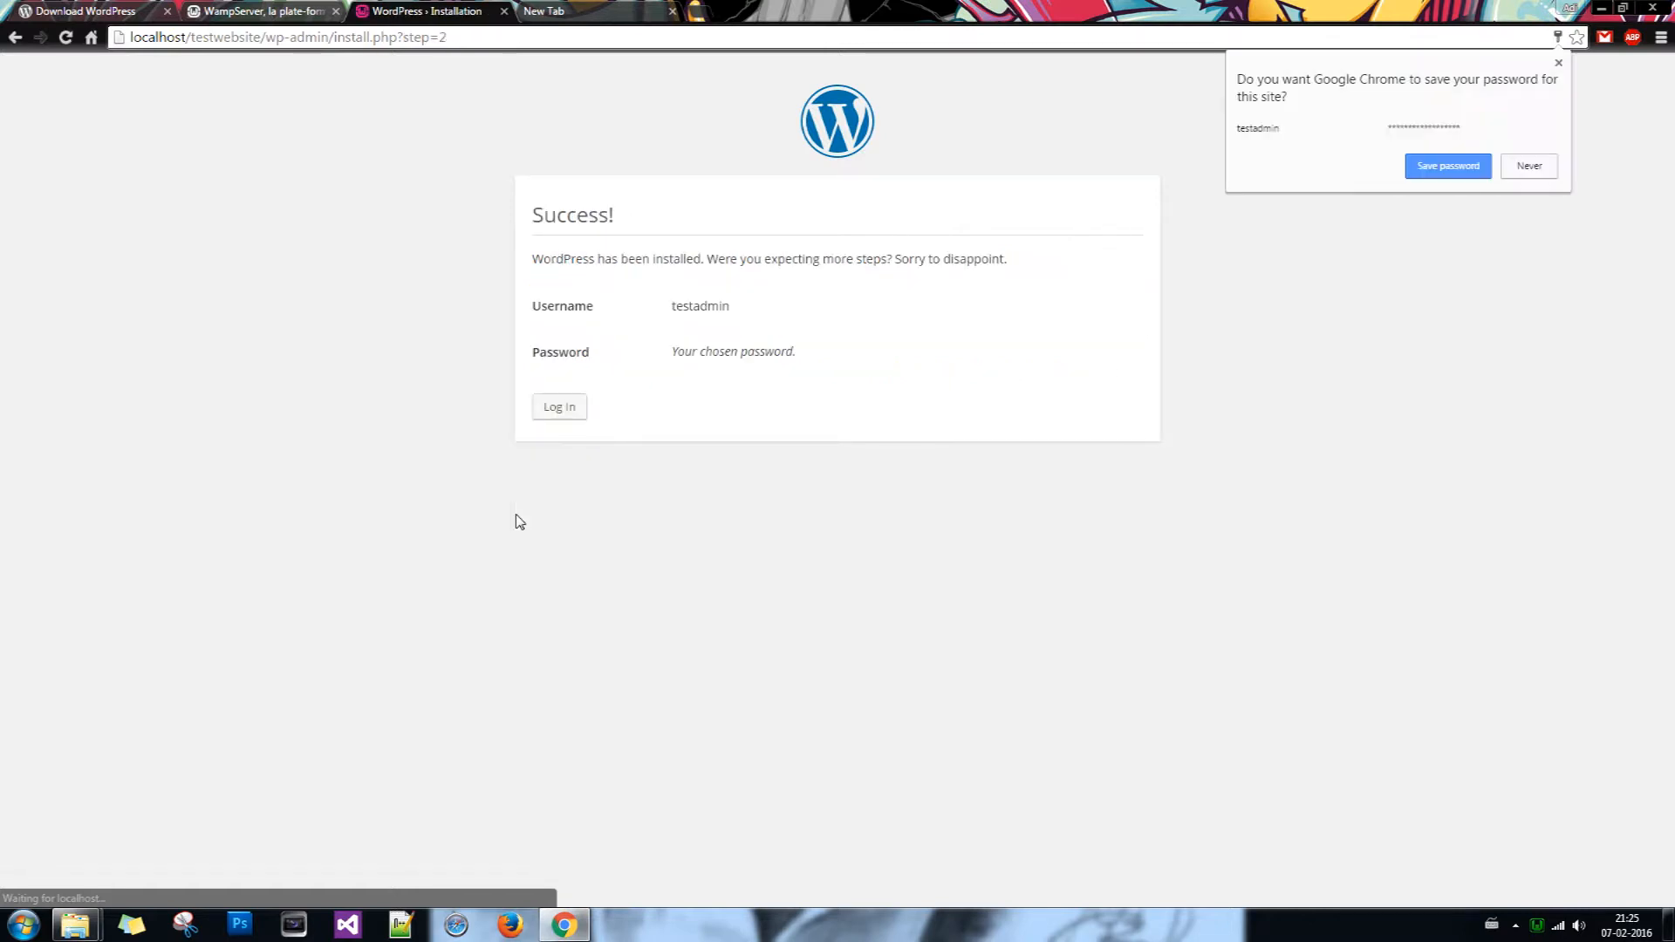
Step: Decline saving the password in Chrome and enter the username testadmin on the login page
left_click(1546, 166)
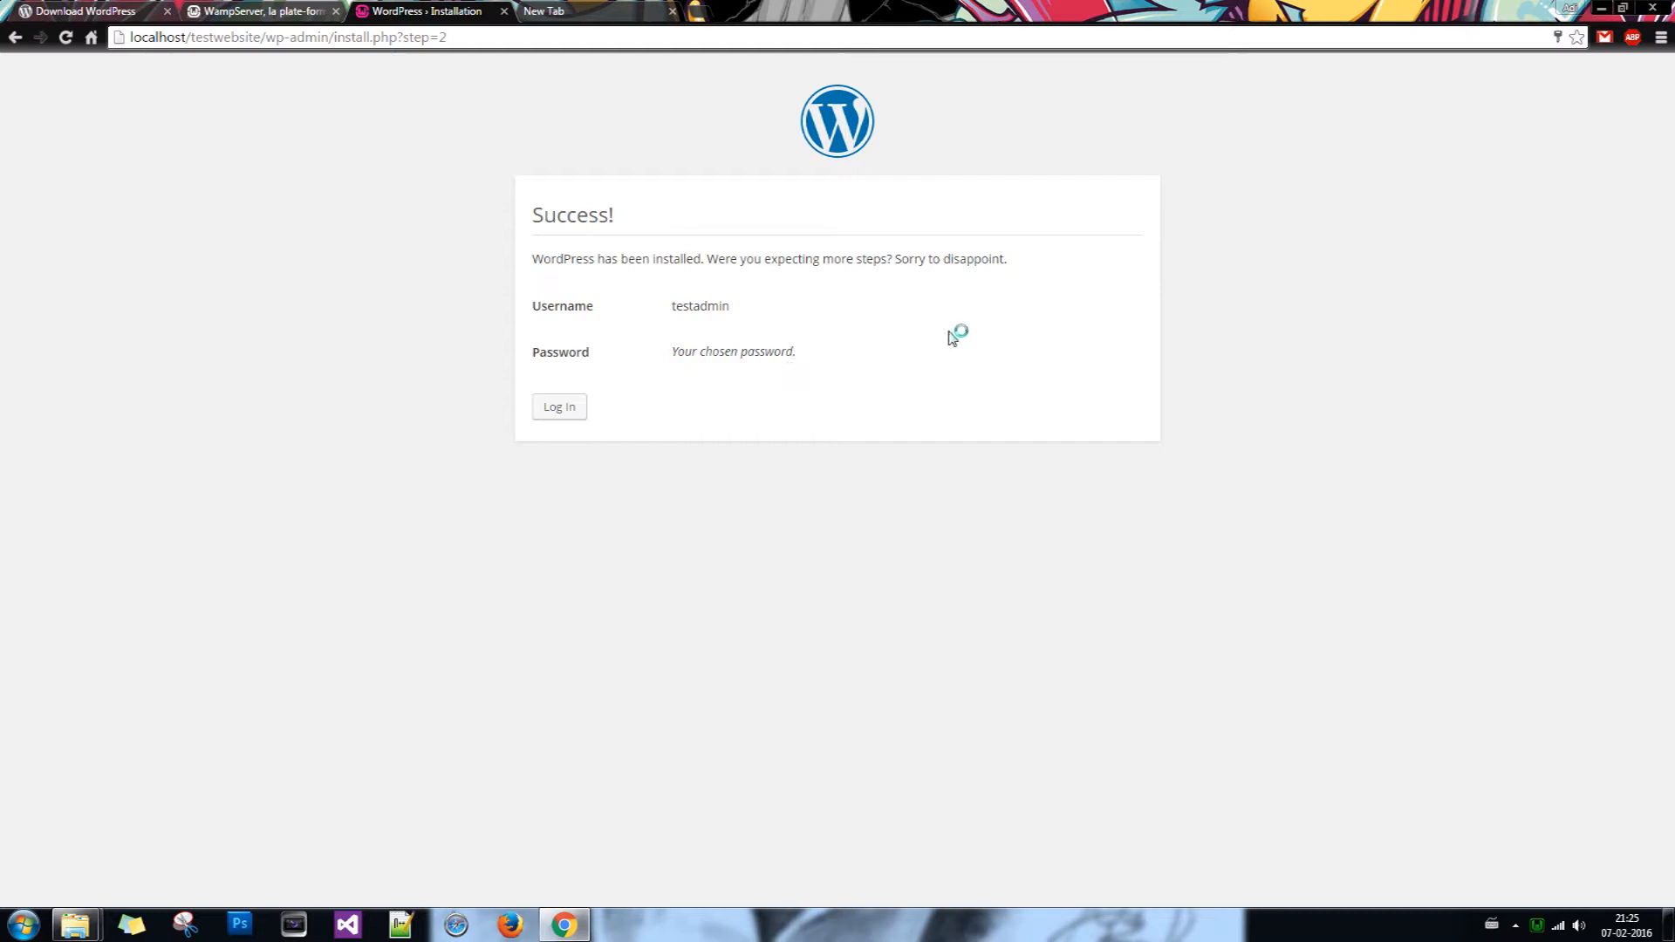
left_click(568, 407)
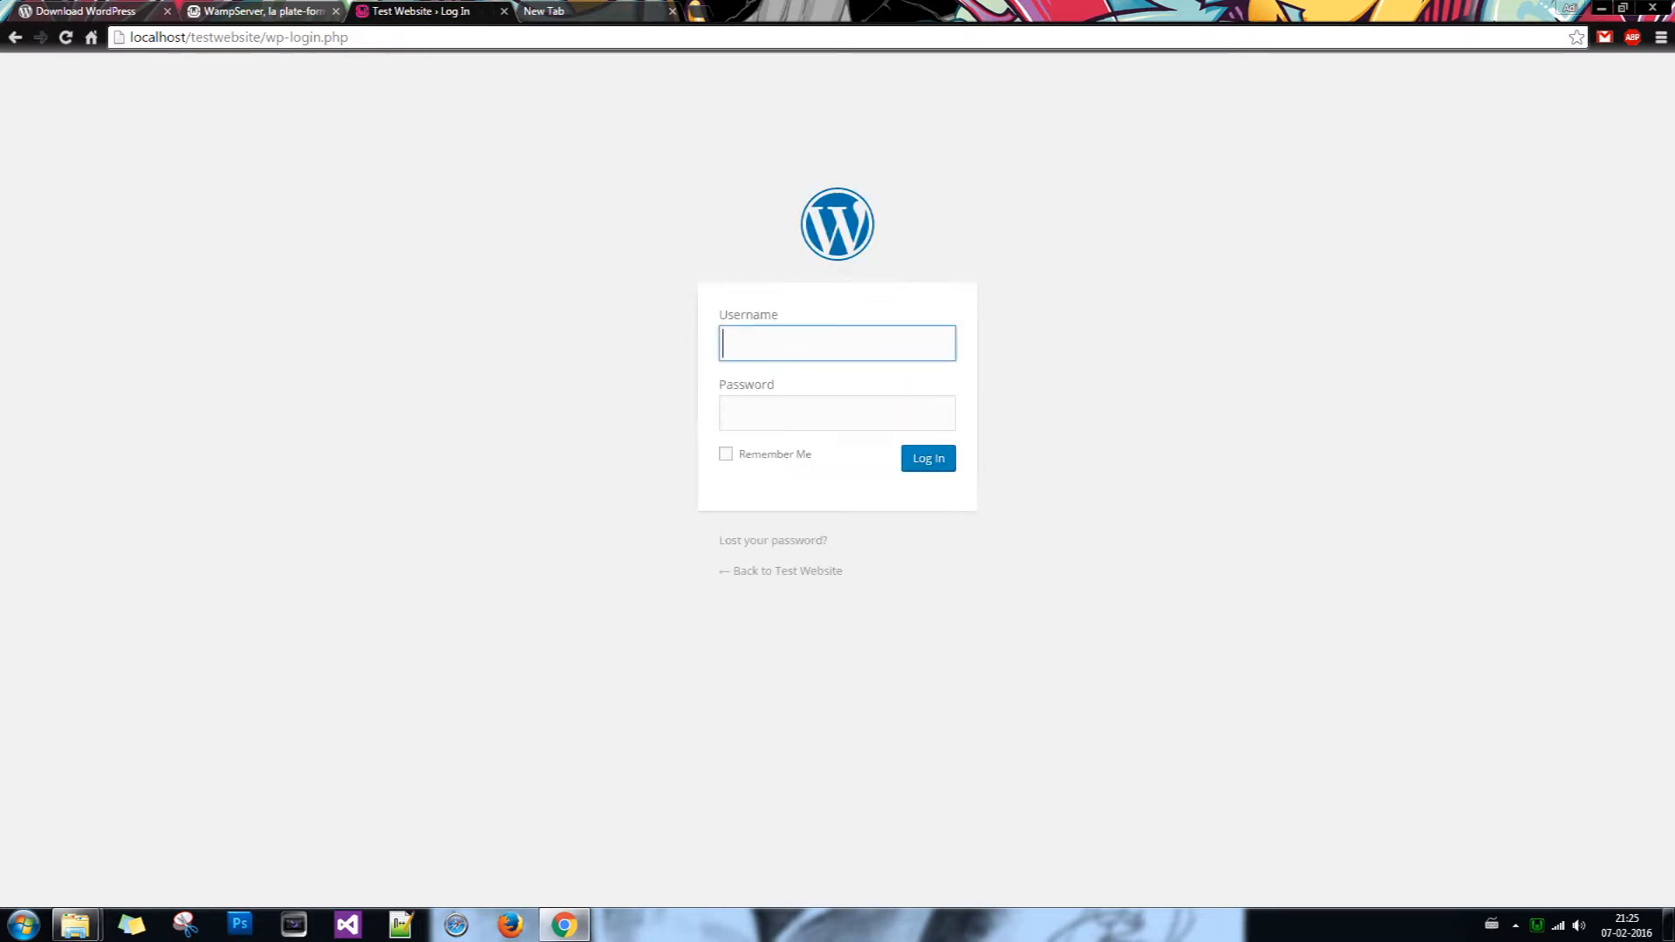
type("testadmin")
key("Tab")
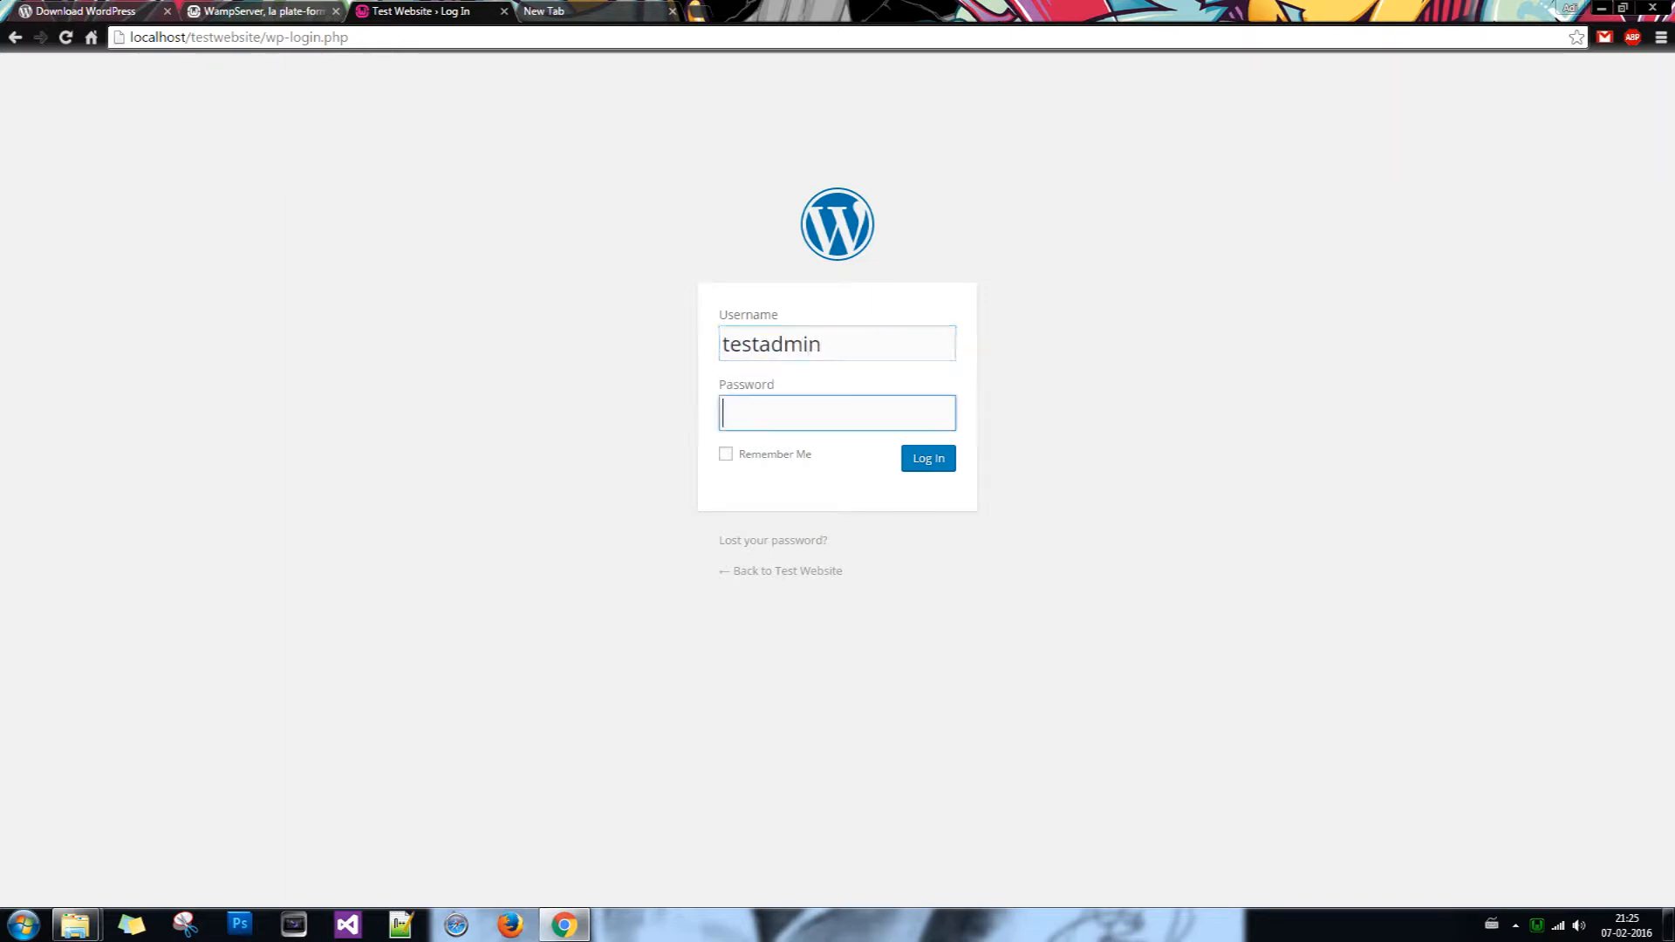
Step: Copy the generated password from the other tab, paste it in, and log in
left_click(563, 11)
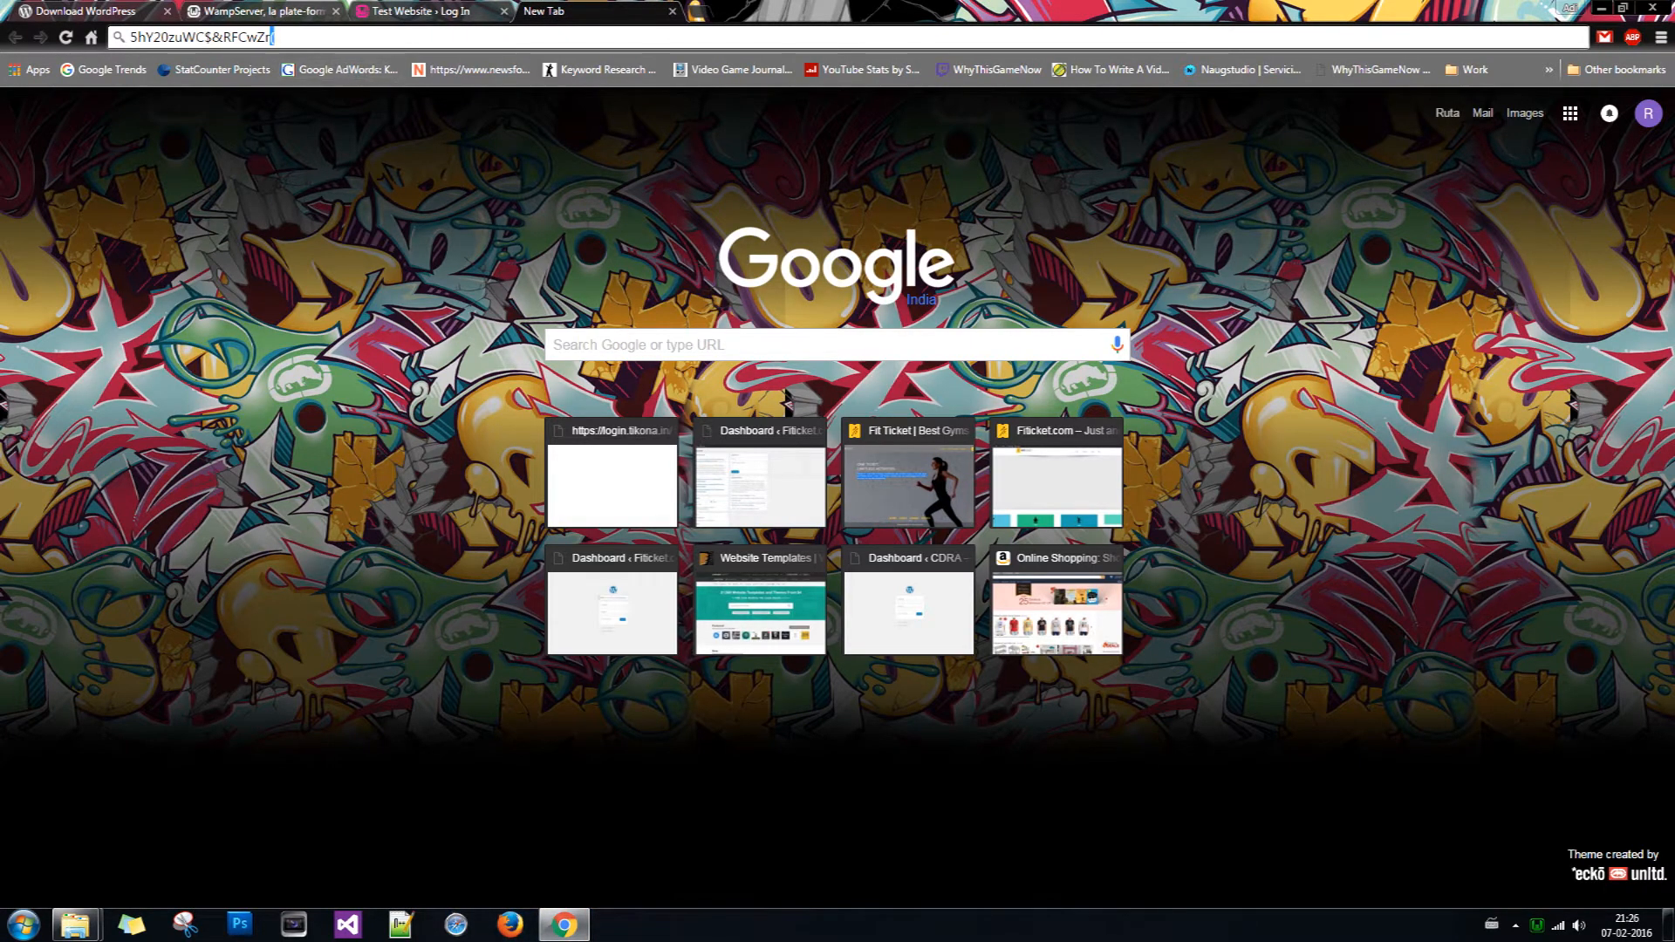
key("ctrl+a")
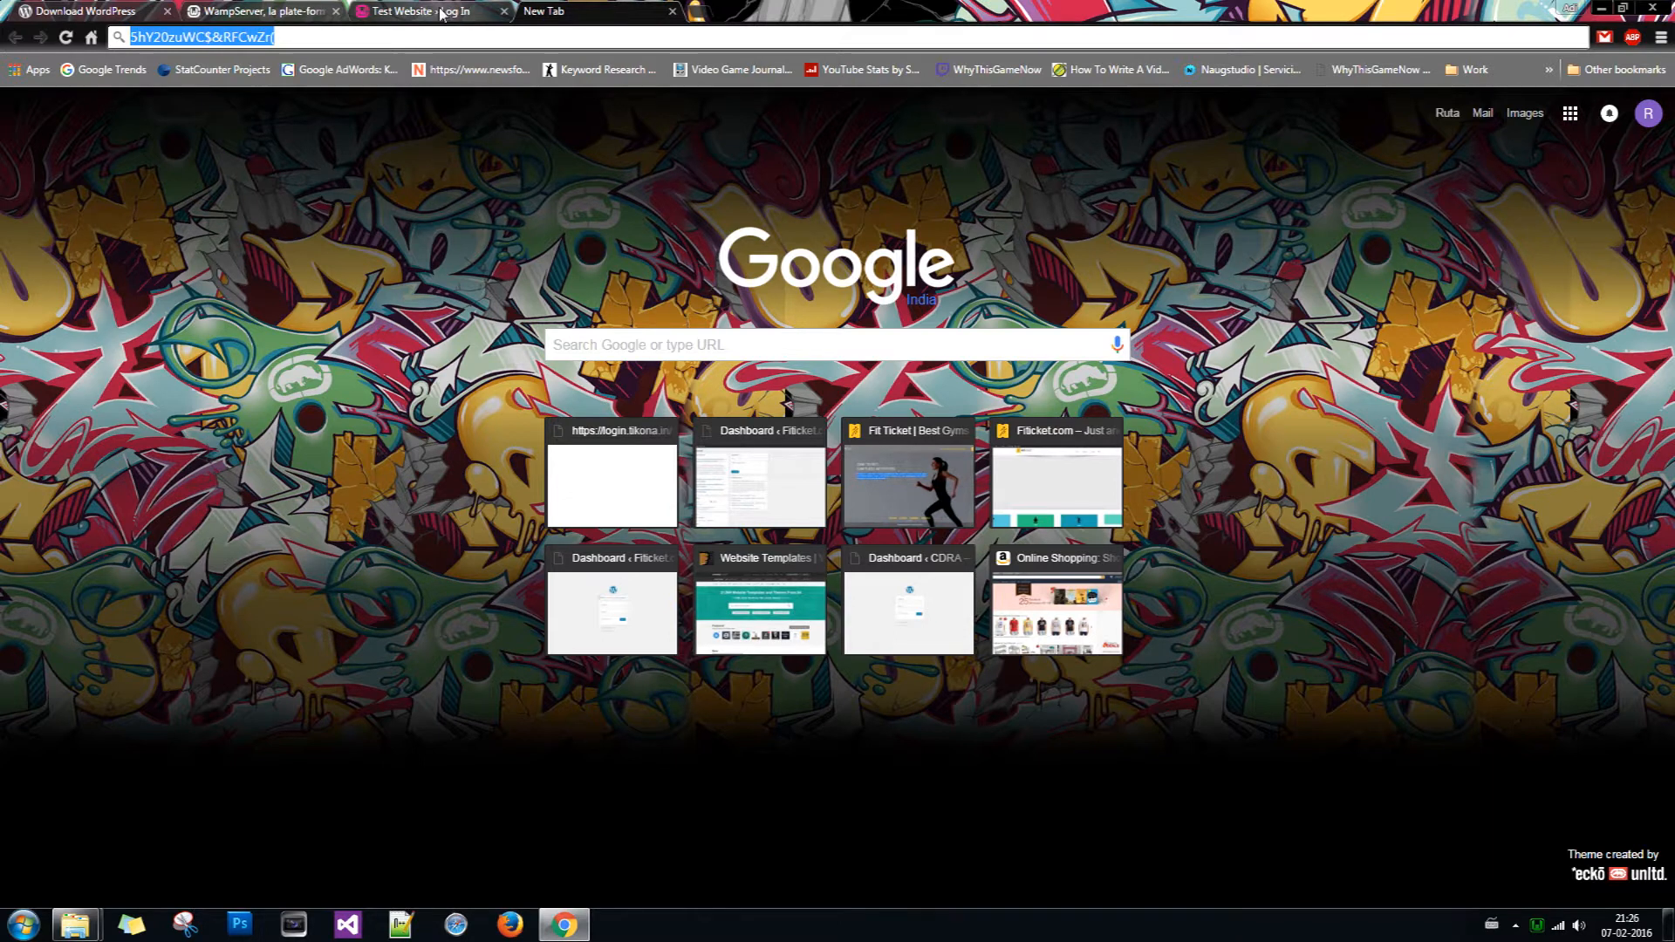
left_click(427, 12)
key("ctrl+v")
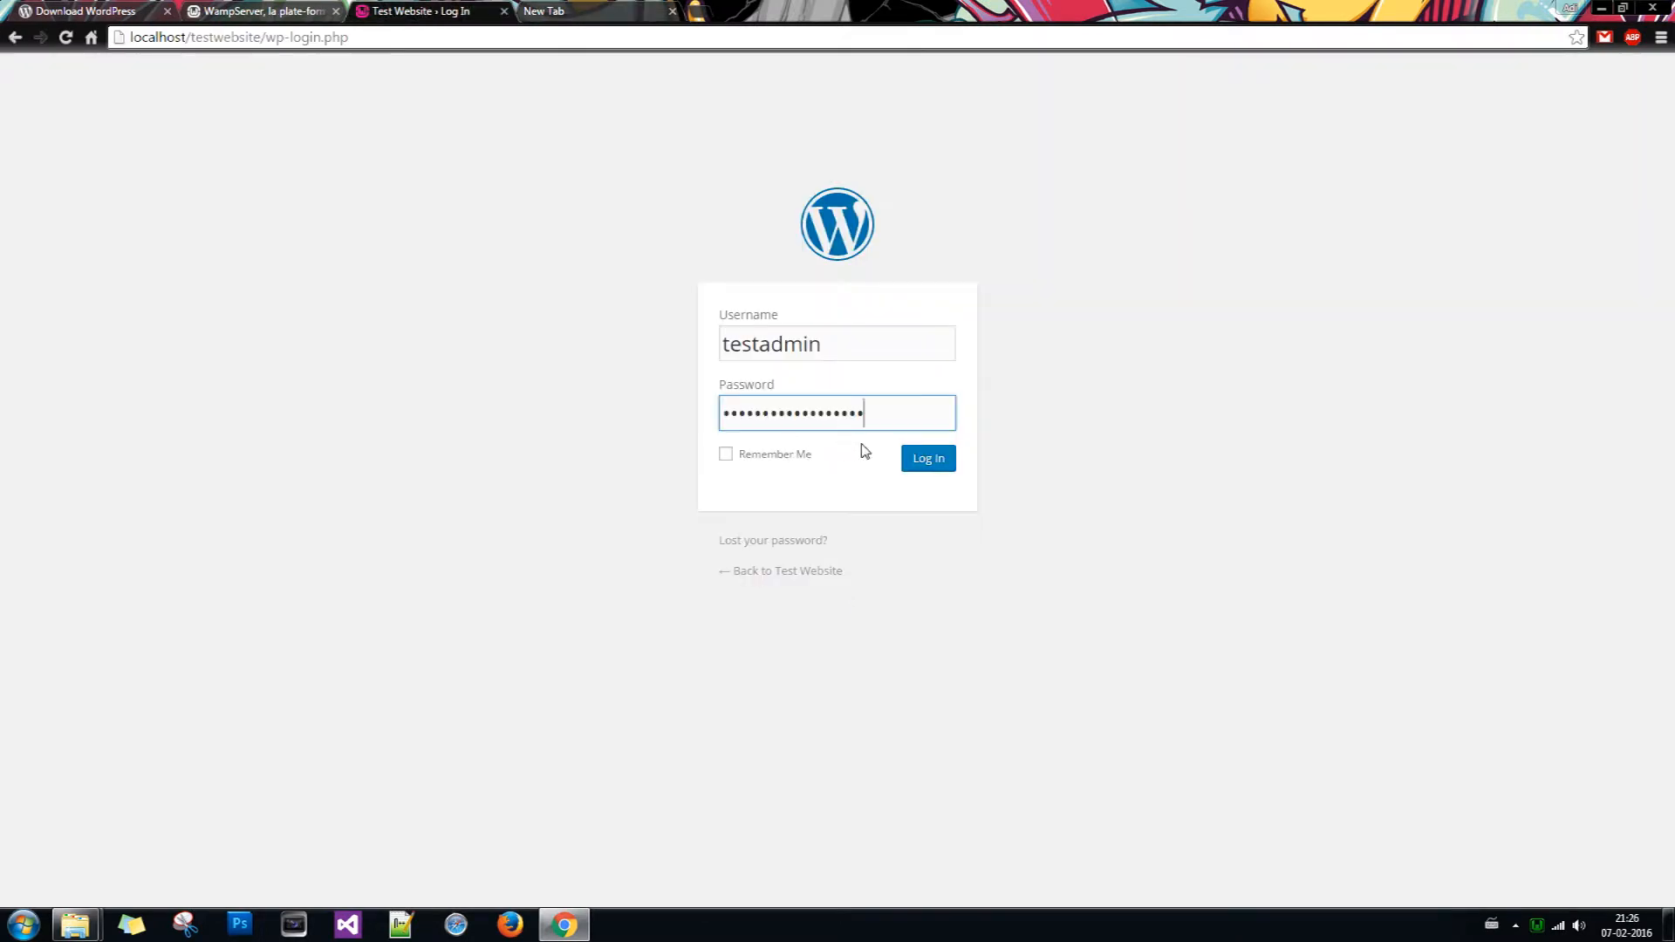
left_click(931, 459)
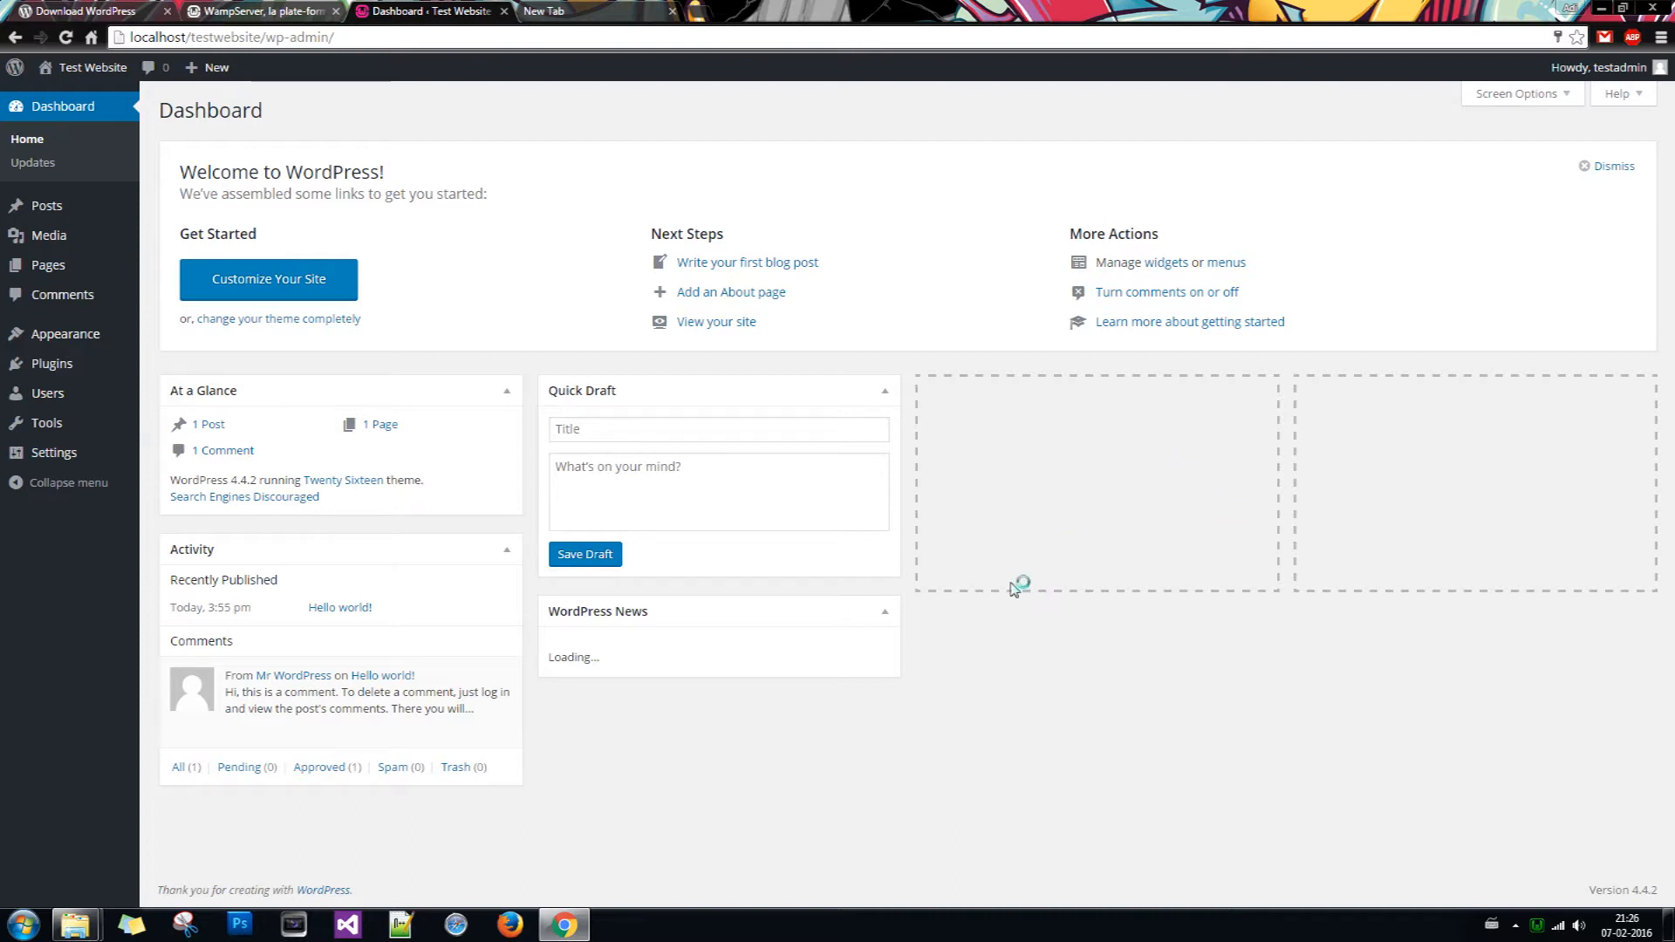
Step: Open Visit Site in a new tab and look over the live front page's 'Hello world!' post
mouse_move(77, 79)
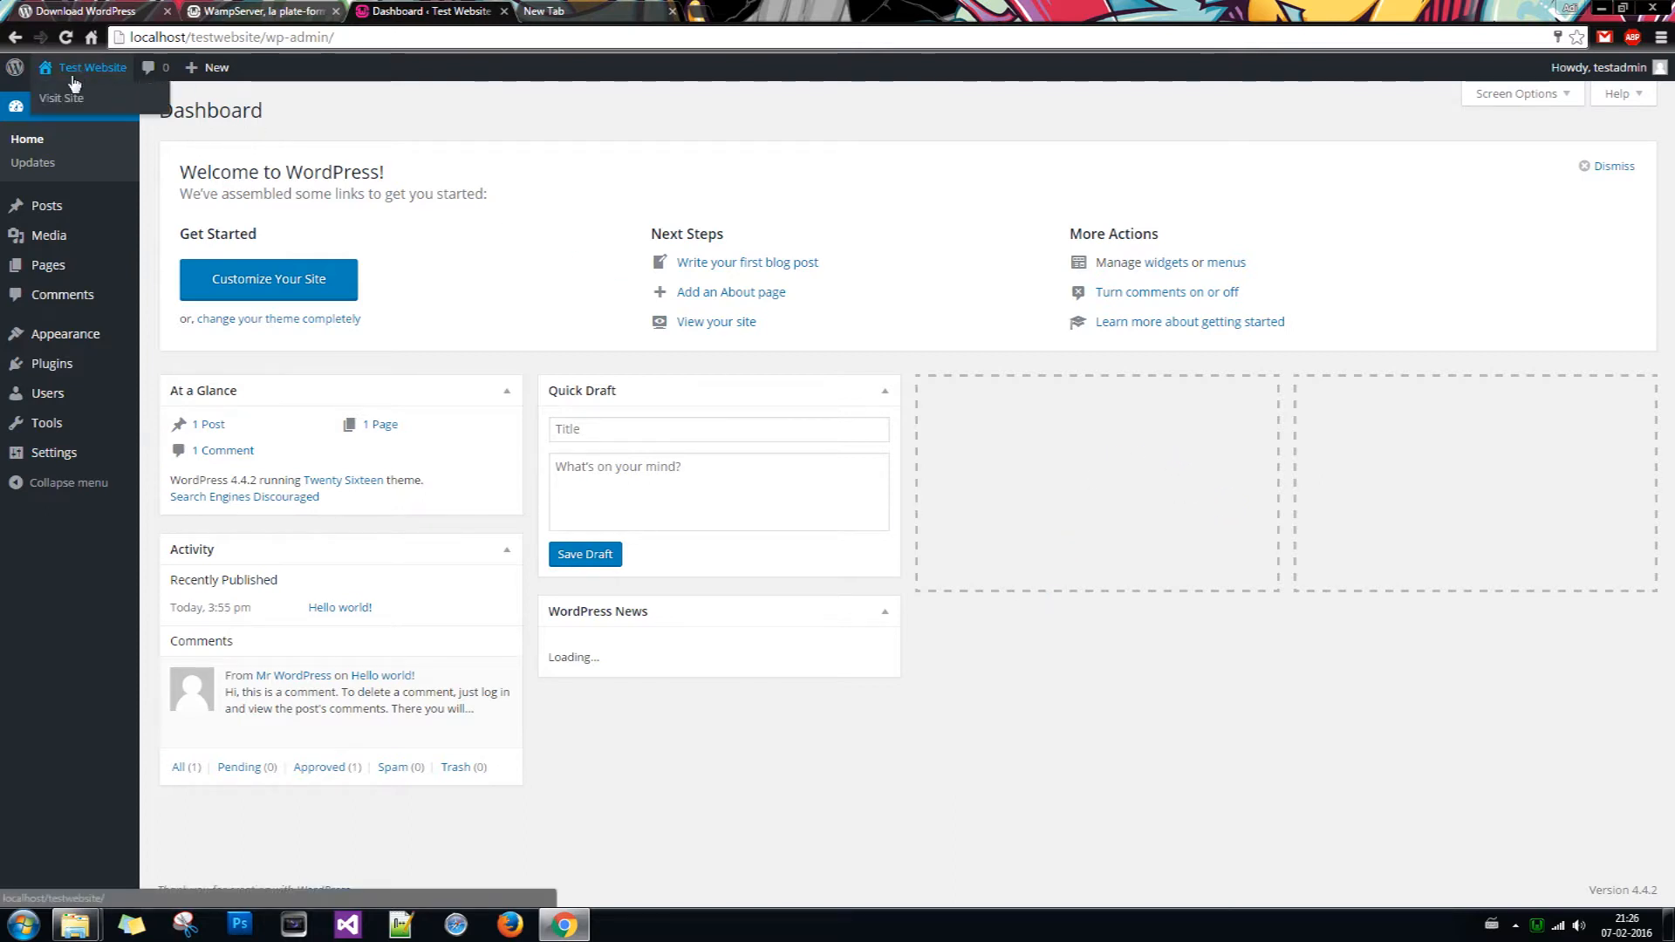
middle_click(68, 101)
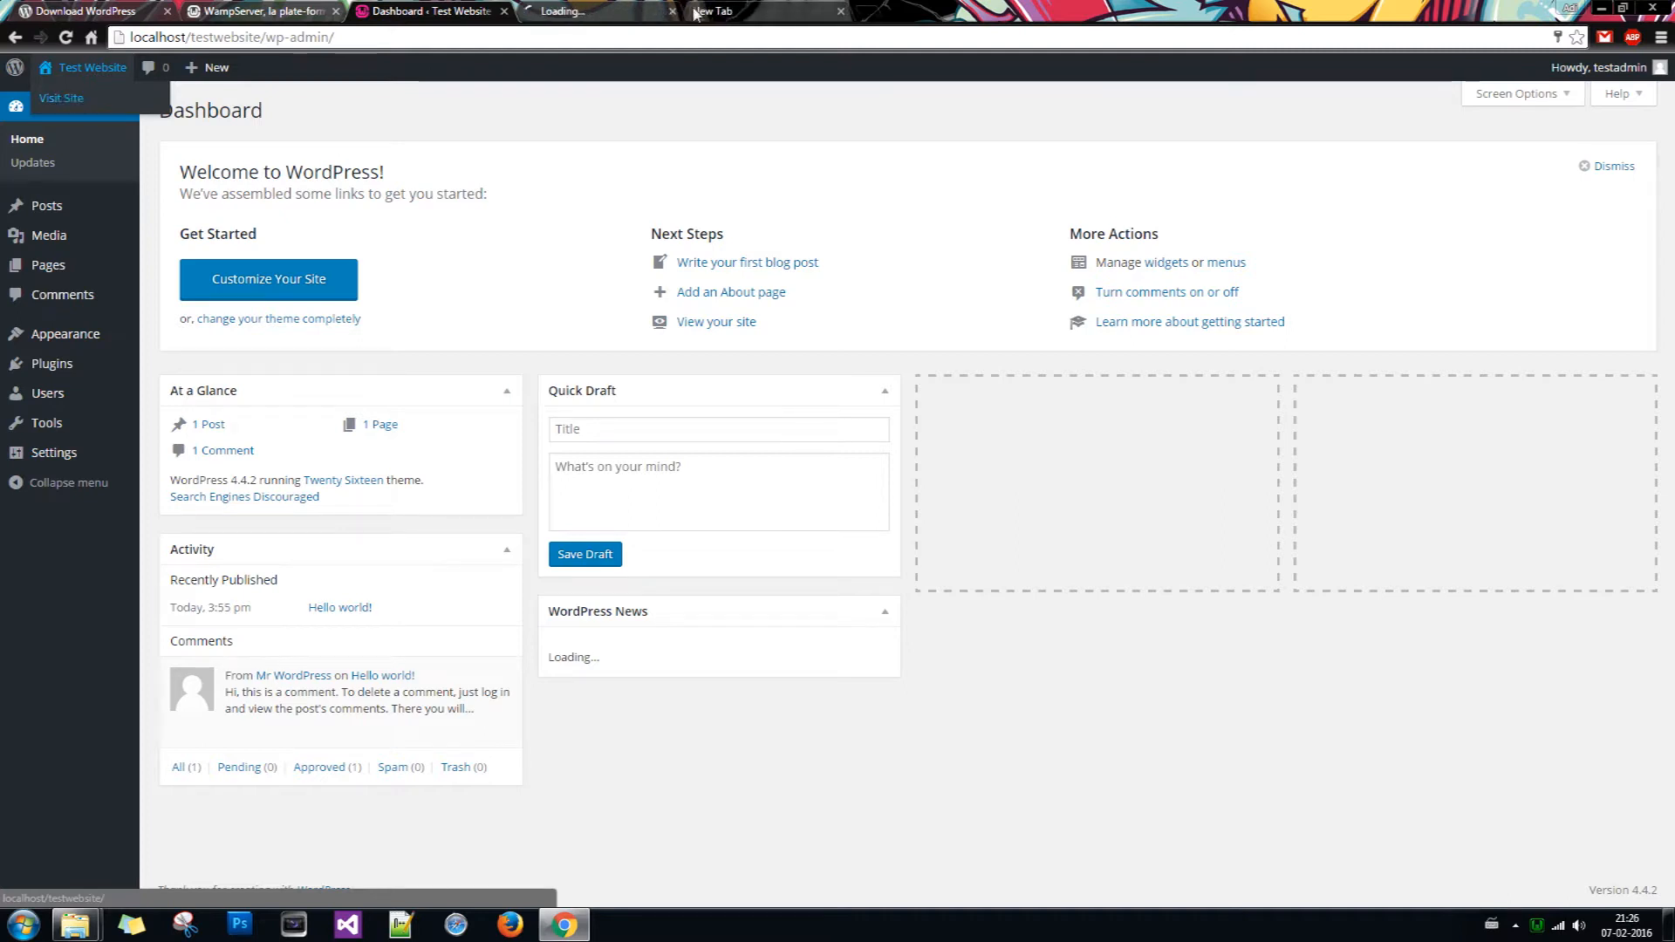
left_click(637, 14)
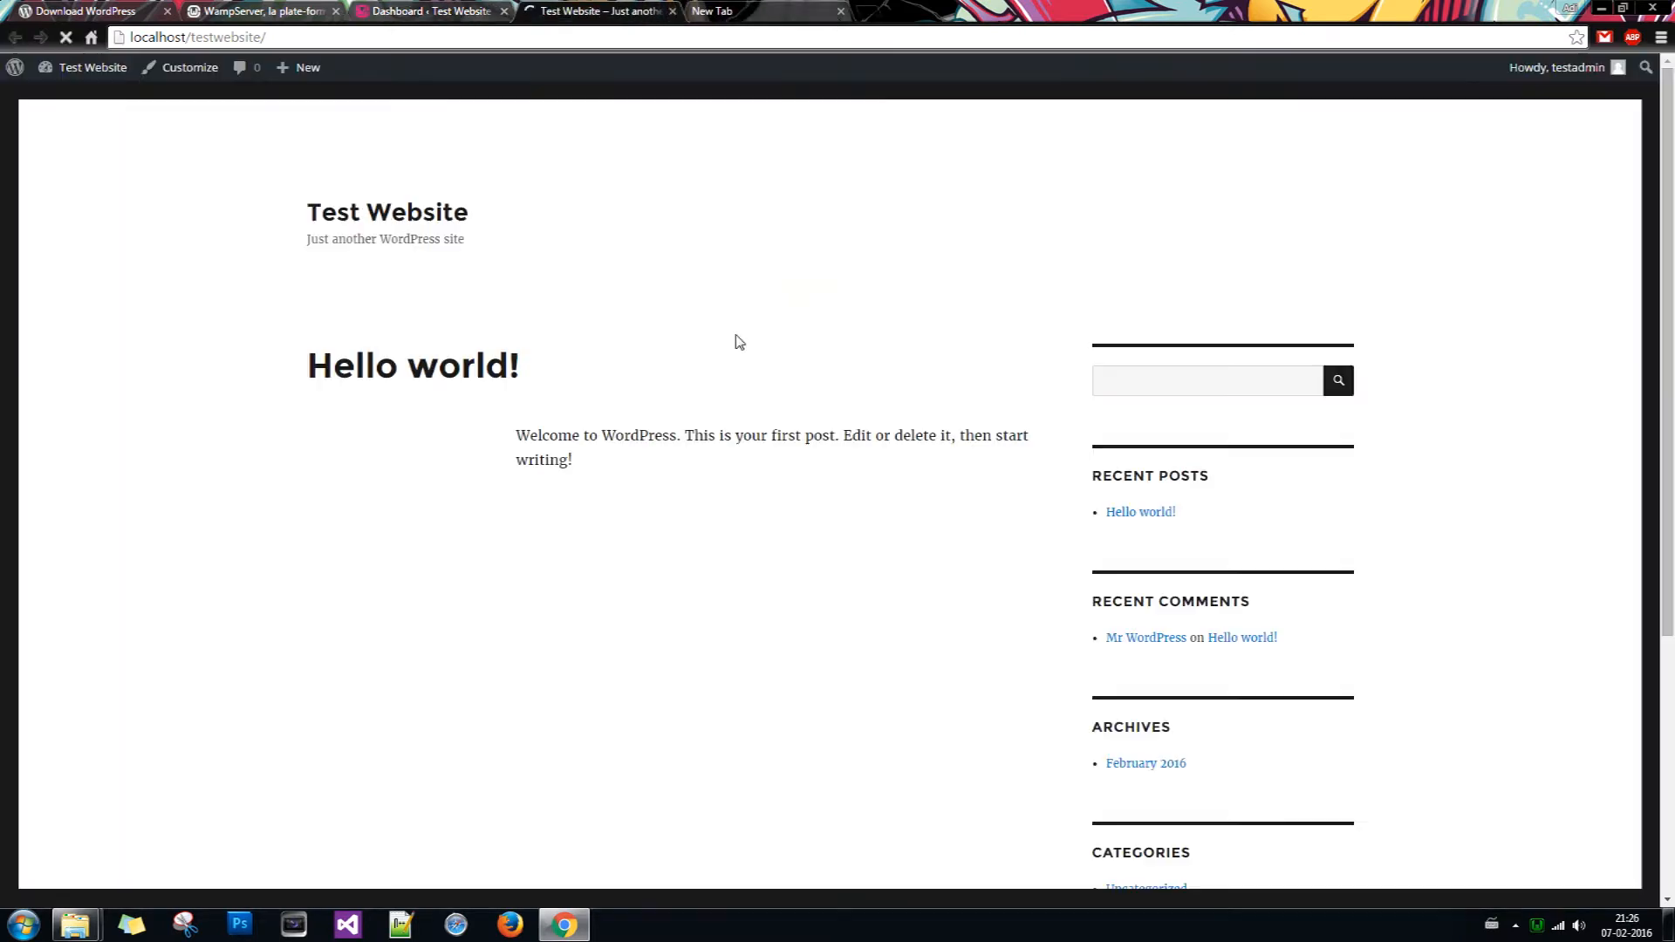
scroll(1012, 445, "down", 3)
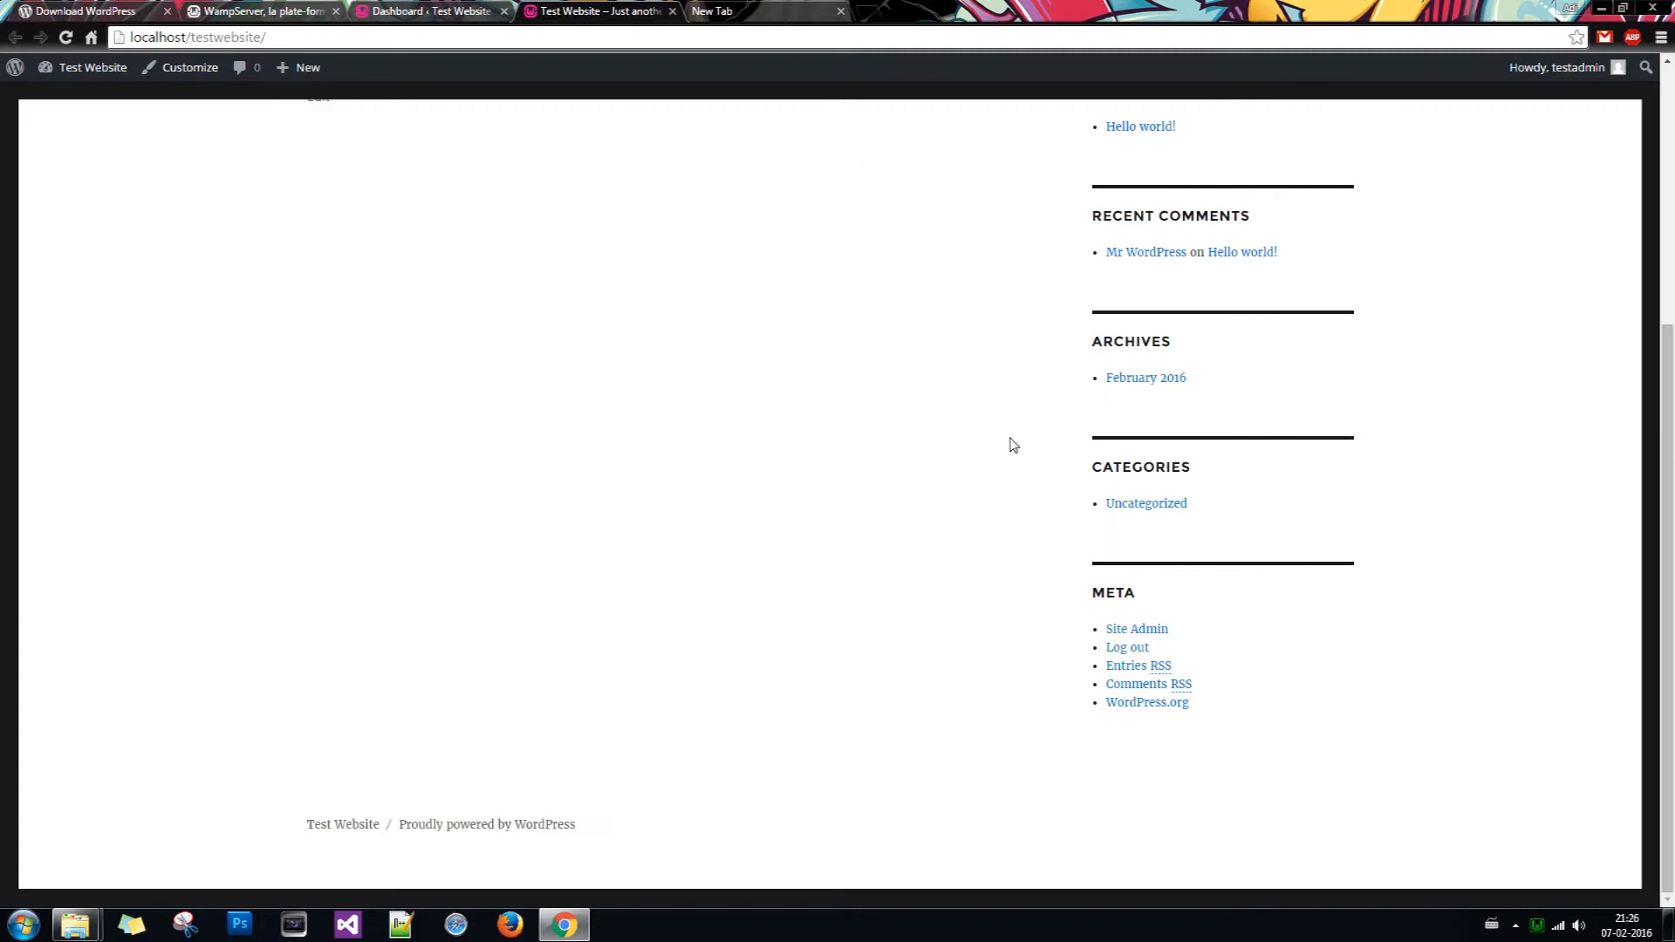
scroll(1012, 445, "up", 4)
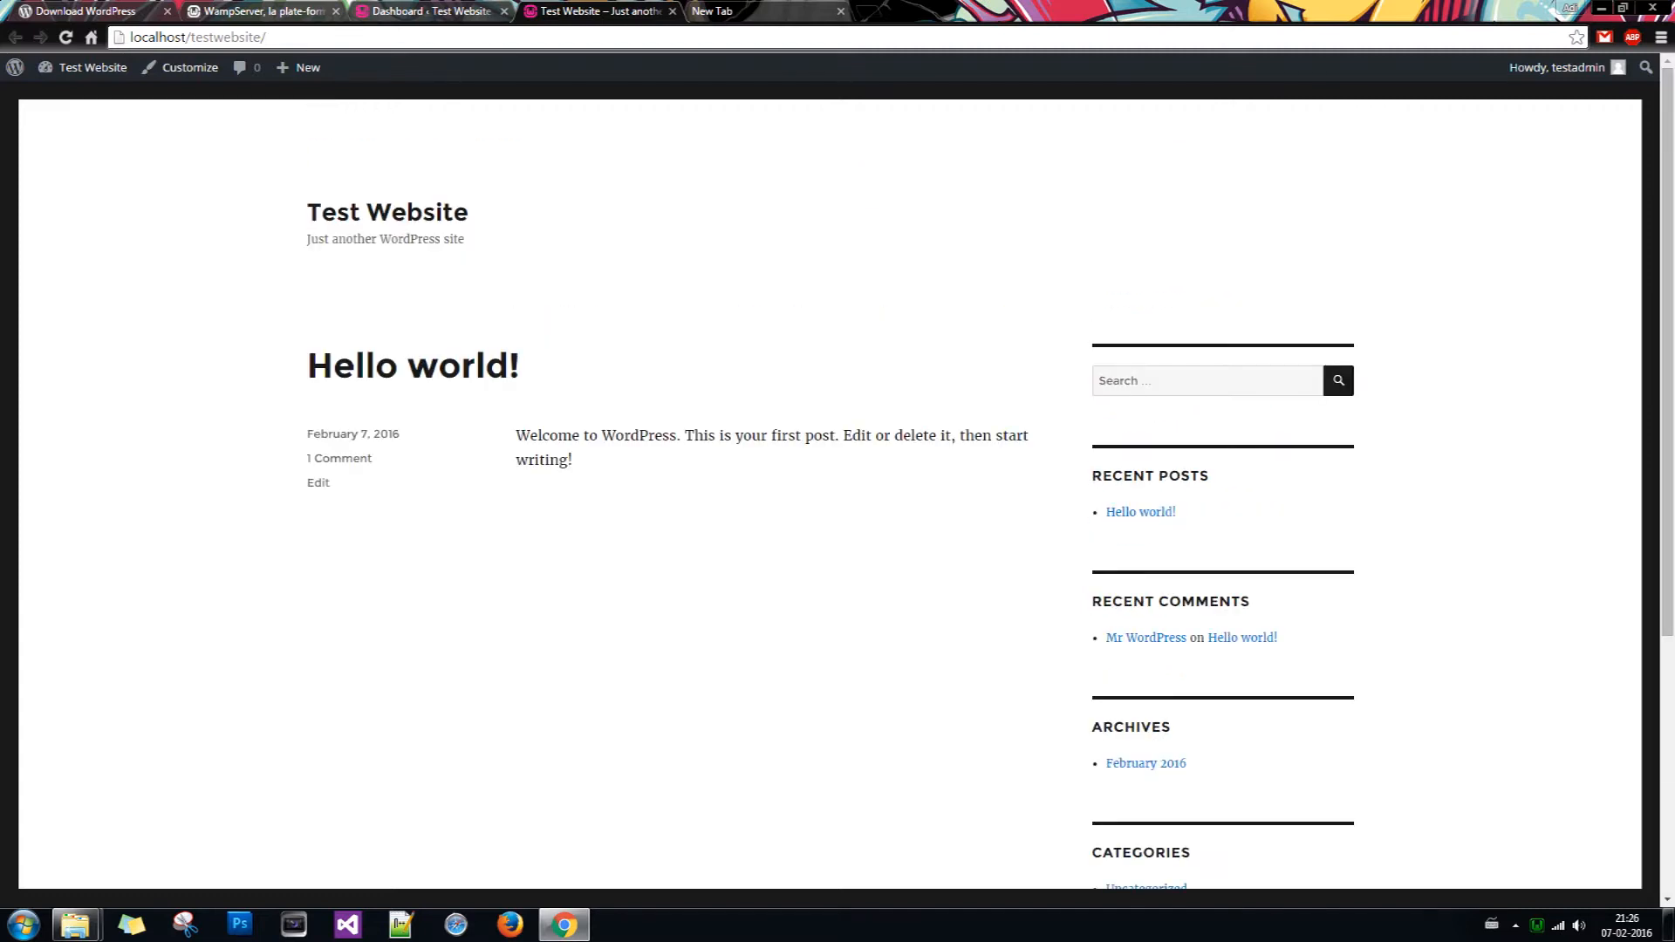
scroll(1004, 443, "down", 4)
scroll(1004, 443, "up", 4)
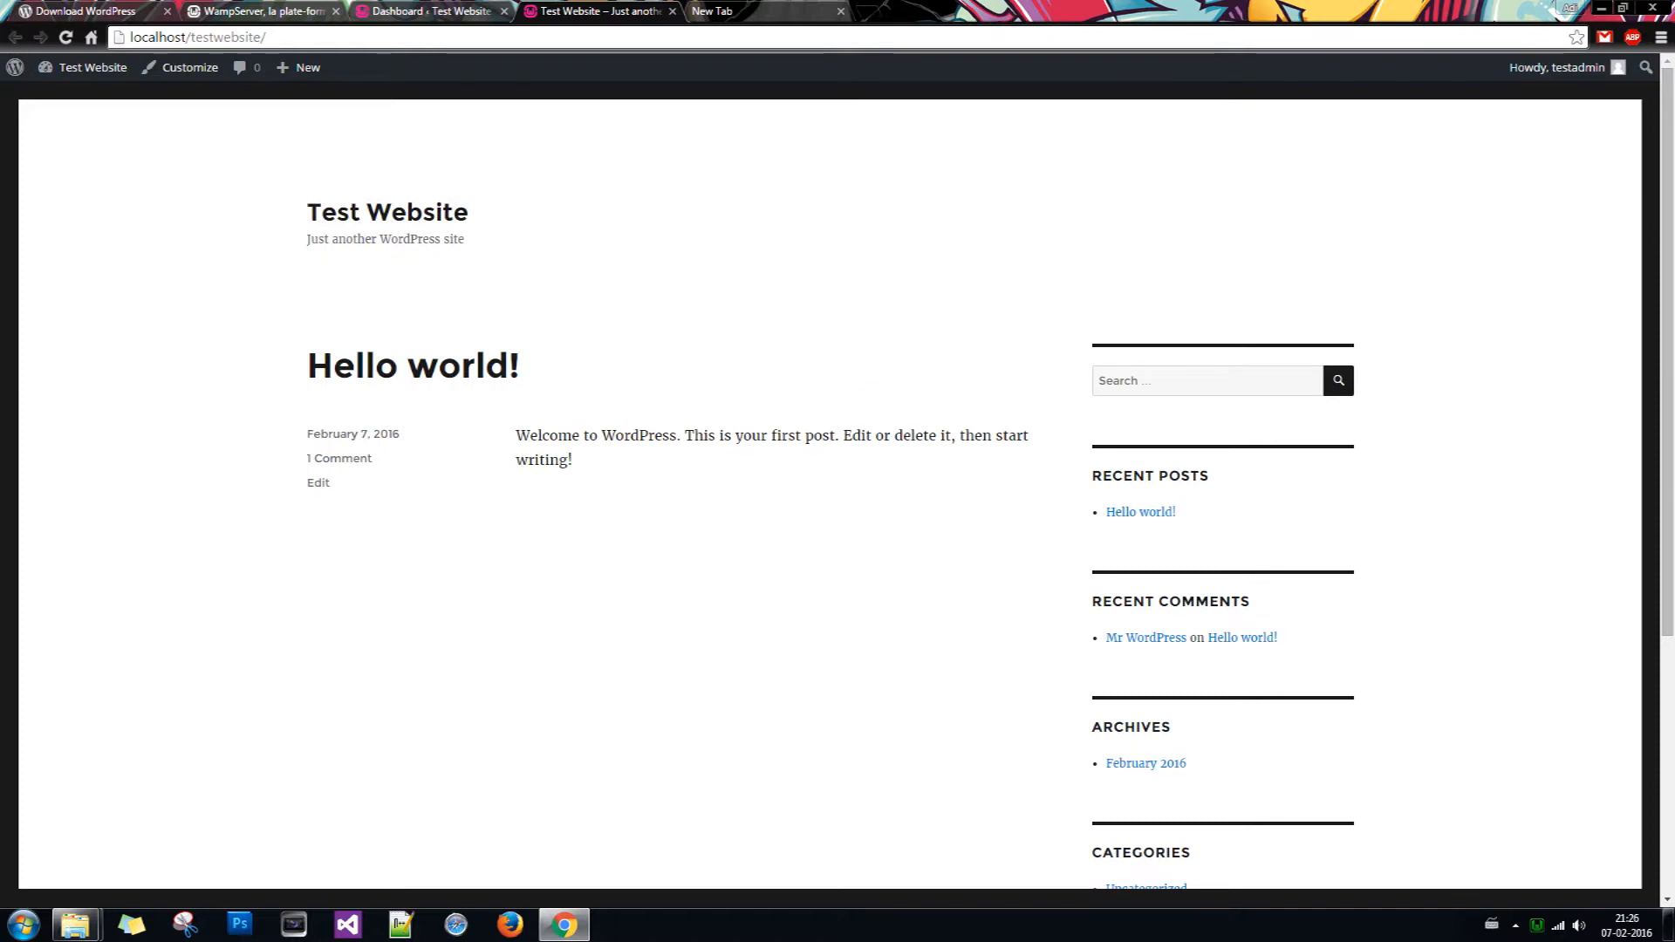
Step: Switch back and forth between the Dashboard and the live site tabs, ending on the Dashboard
left_click(460, 11)
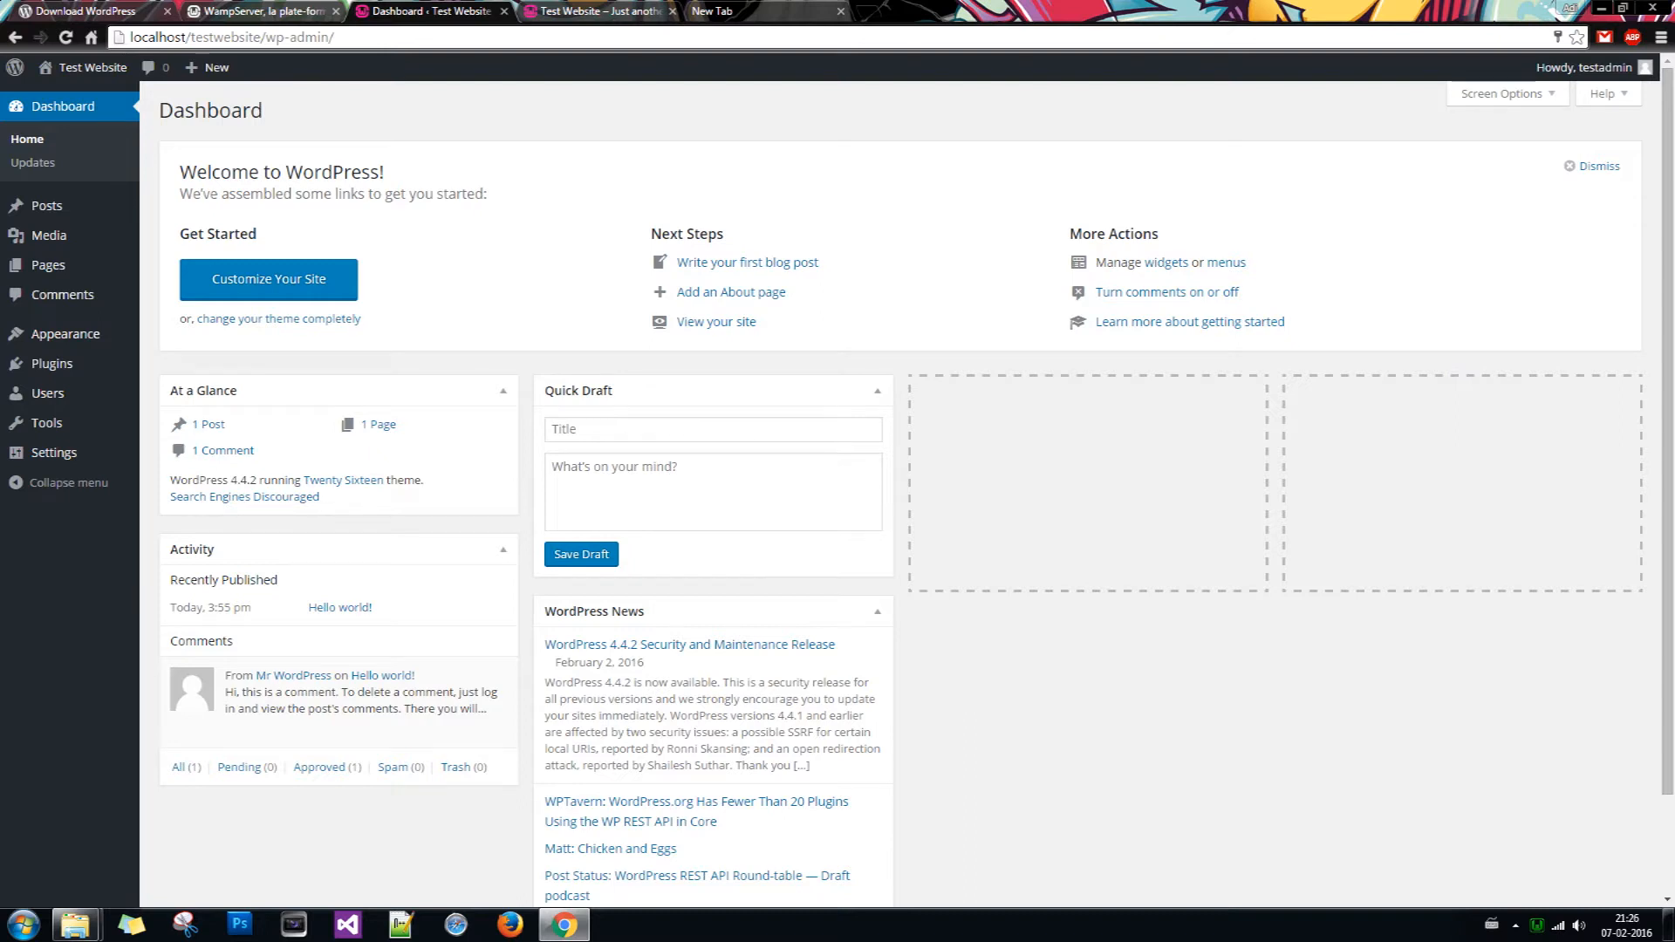
left_click(598, 11)
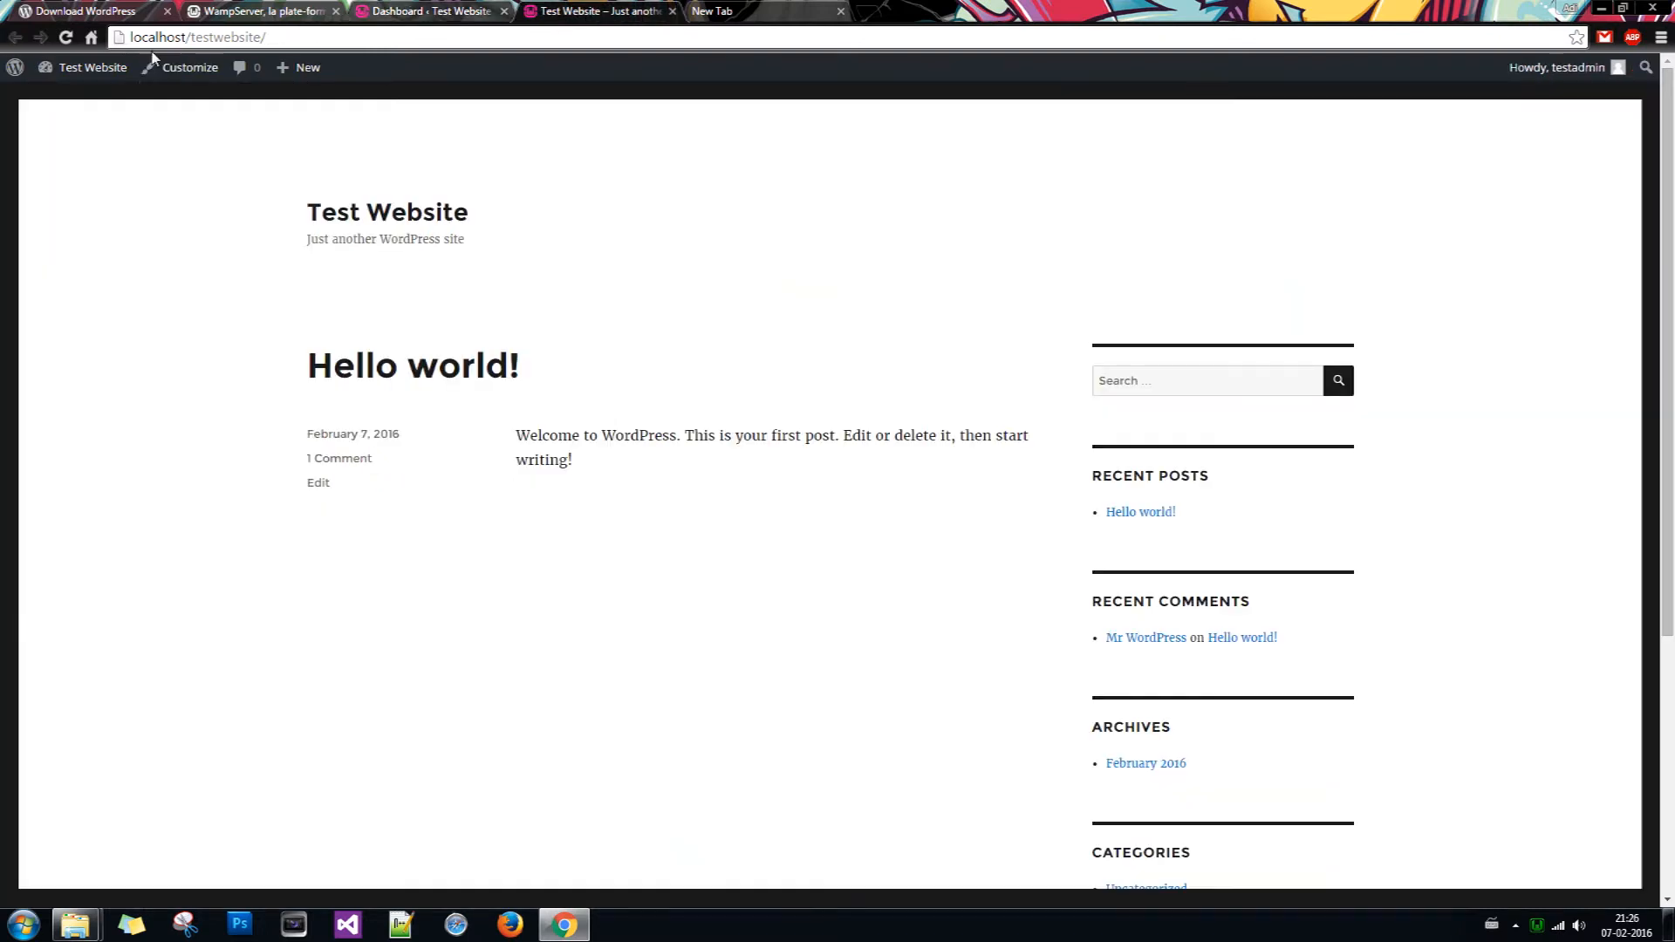
left_click(421, 10)
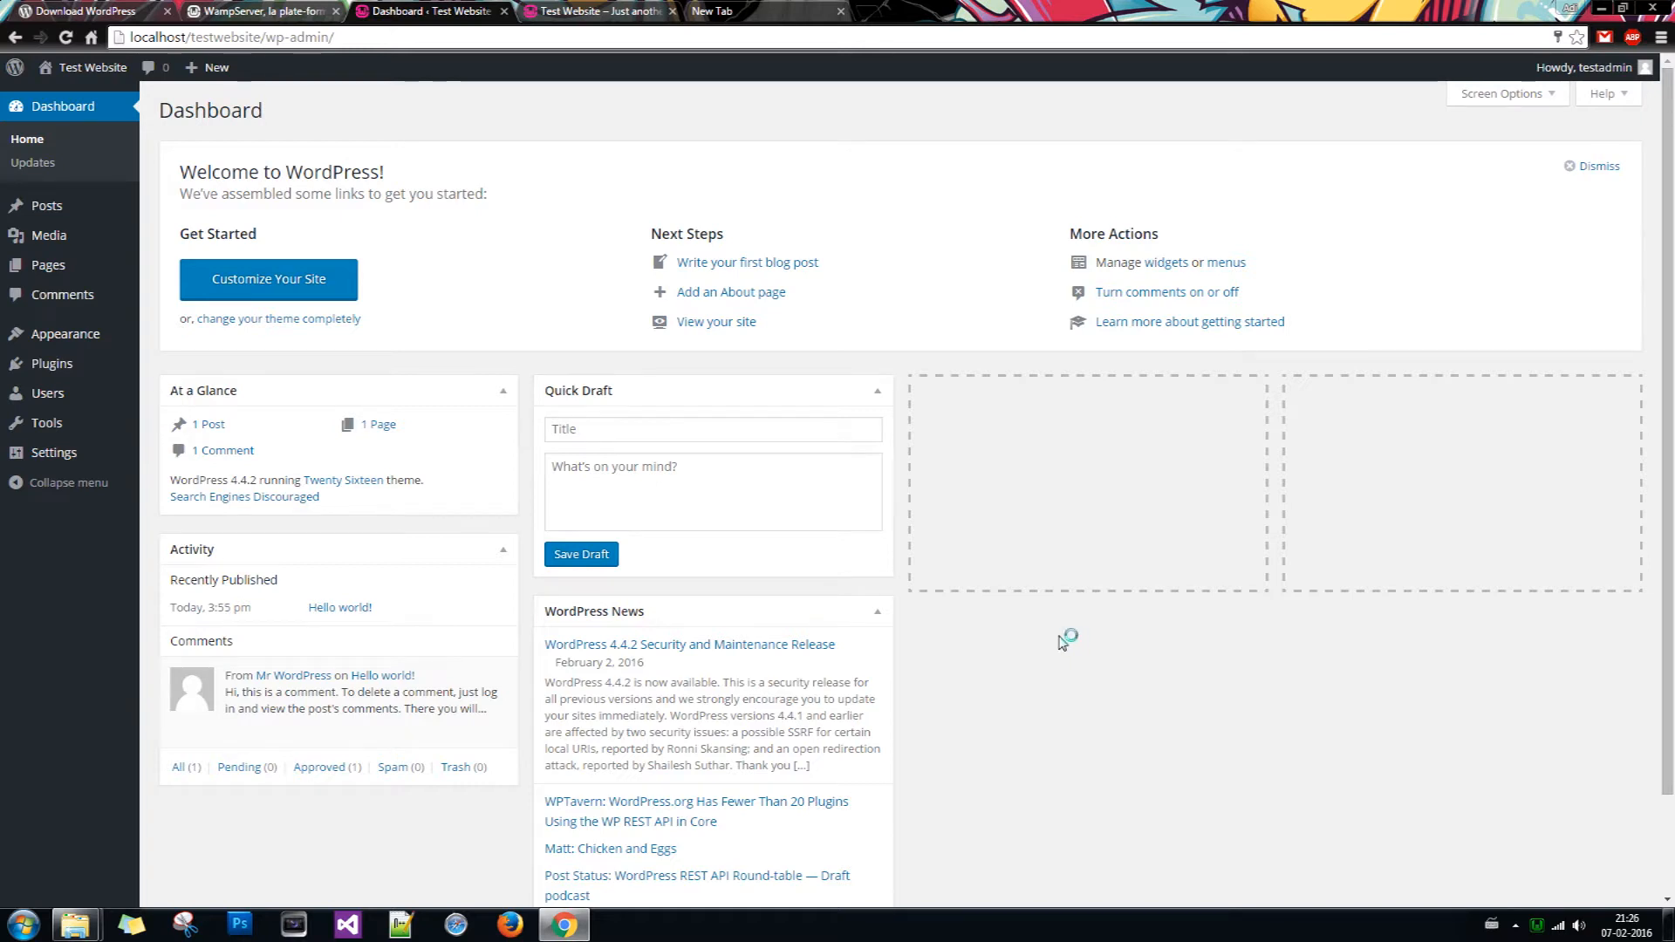
left_click(599, 11)
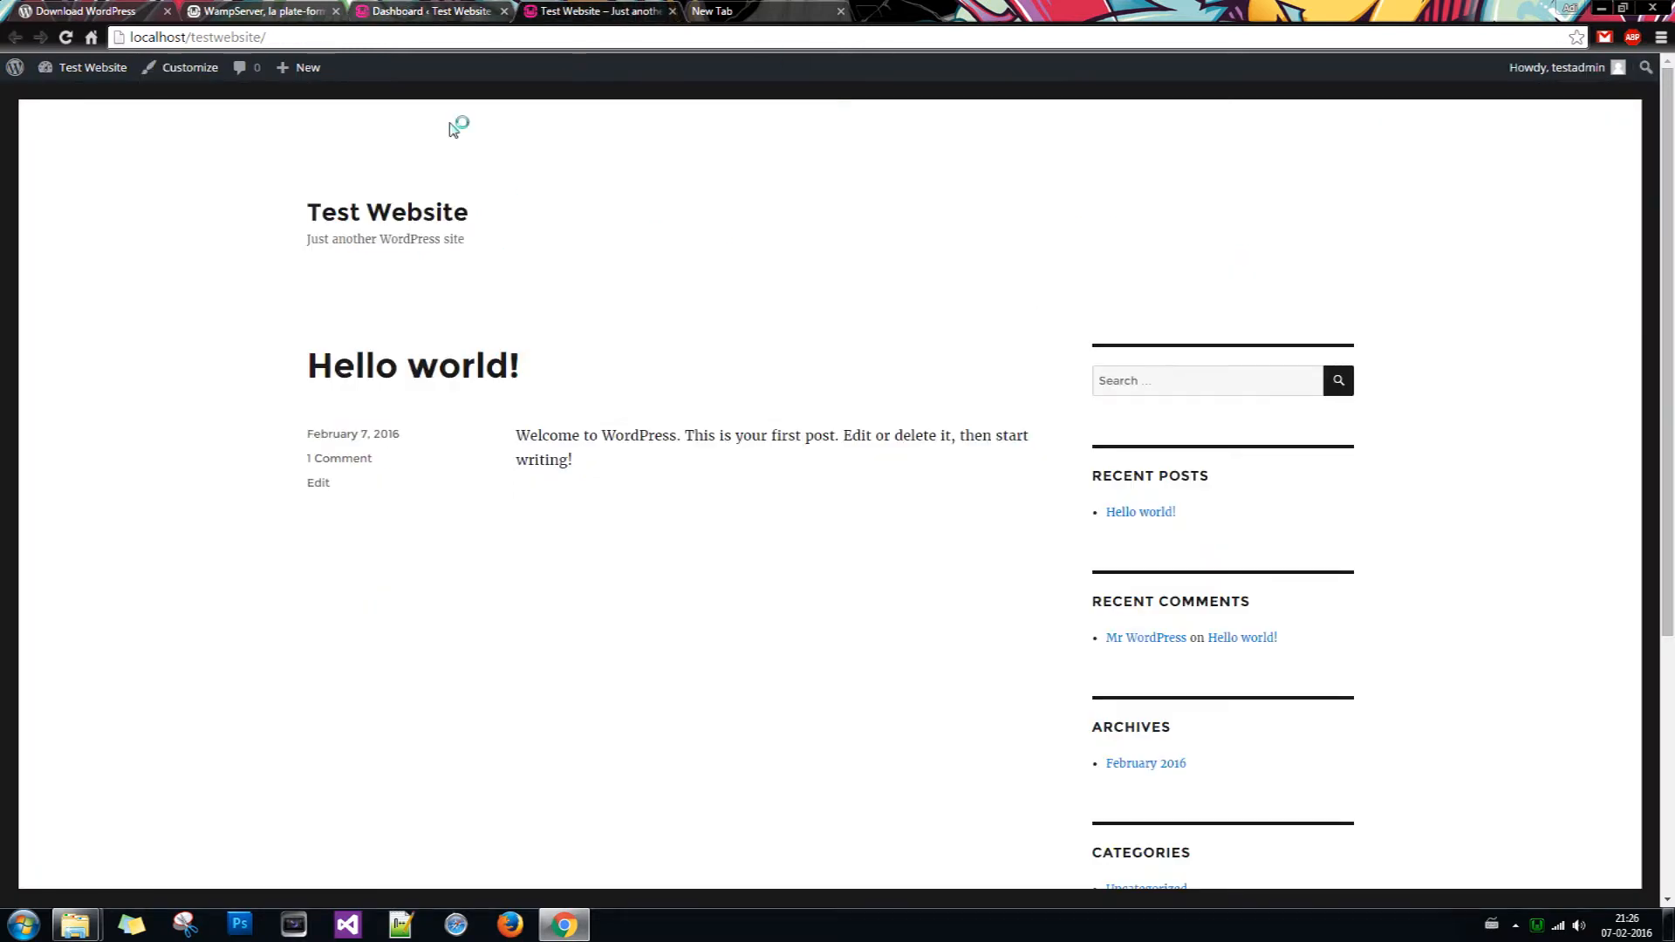
left_click(419, 10)
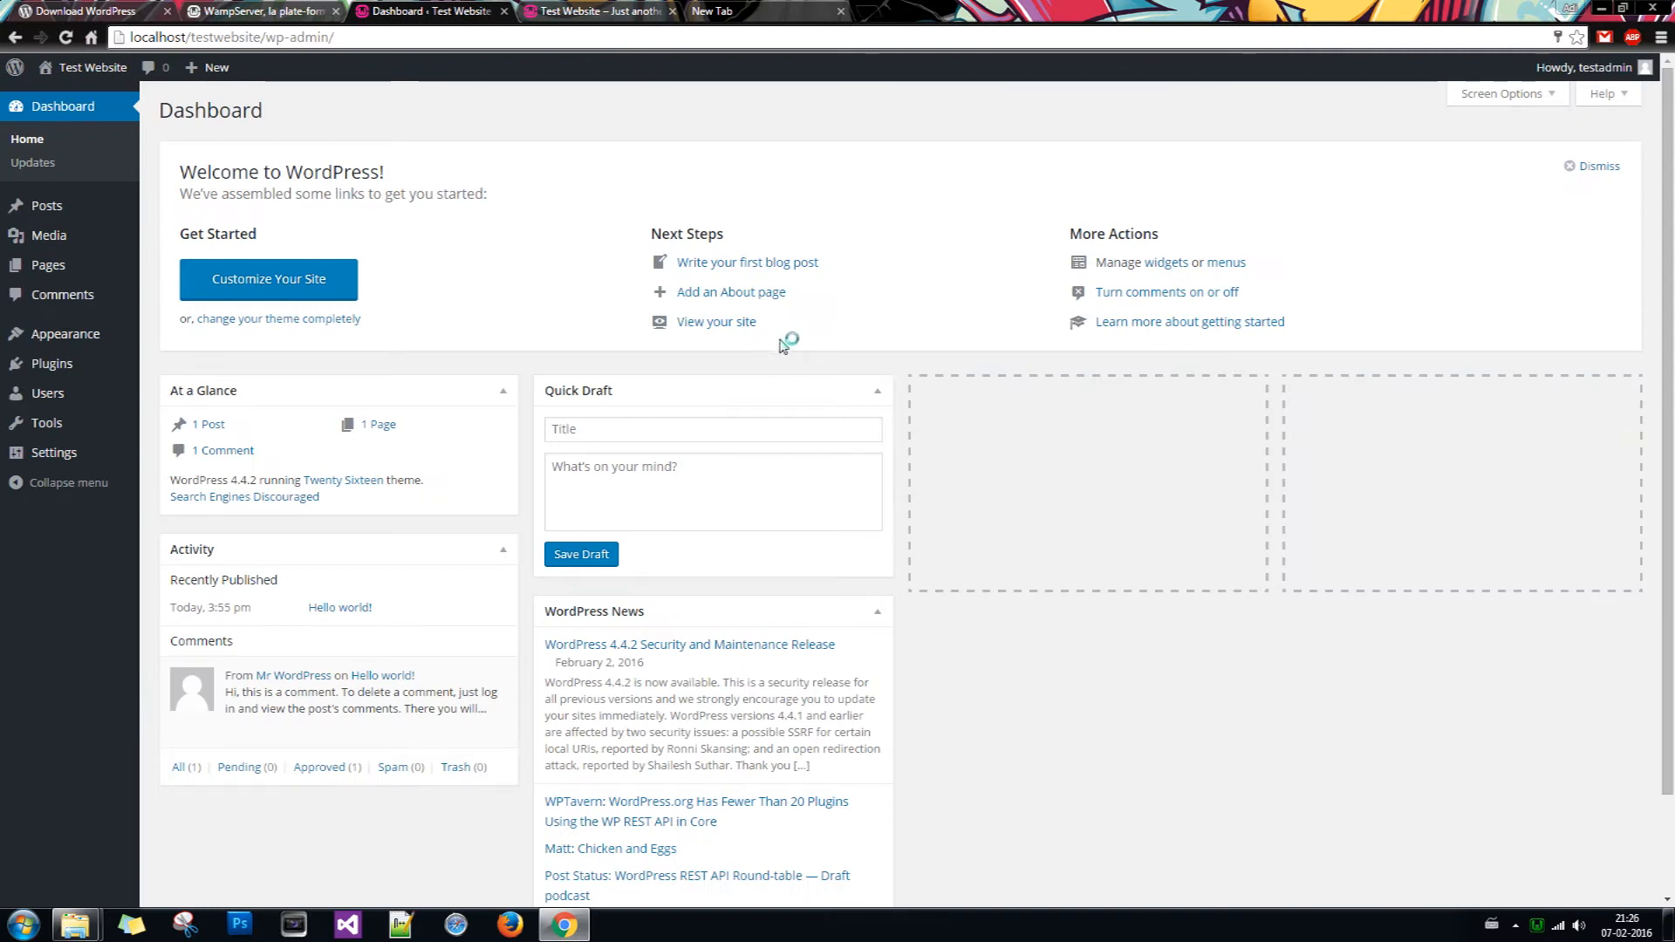